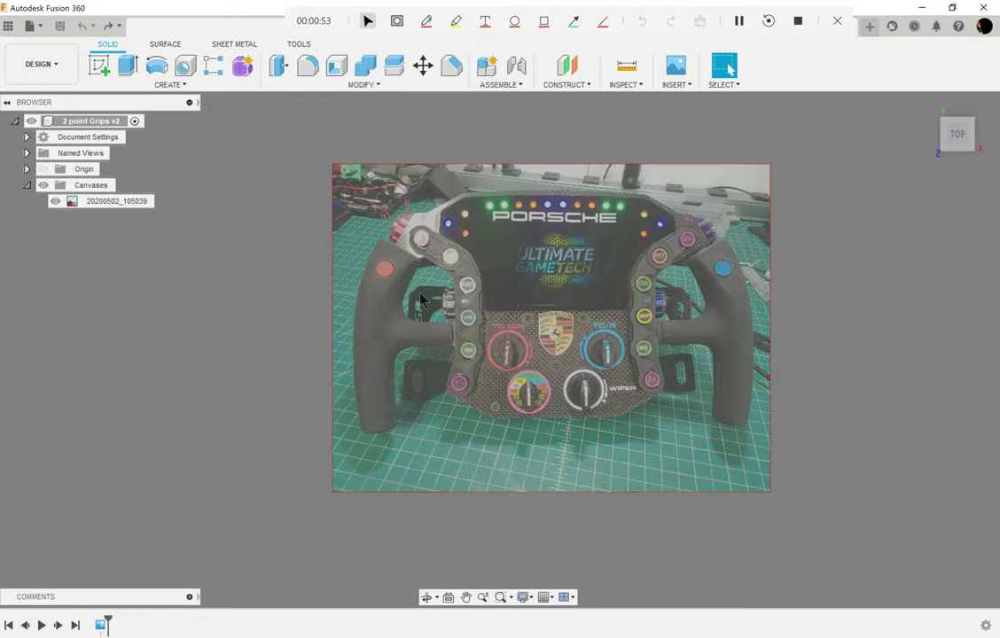
Step: Calibrate the steering wheel canvas with the origin shown, setting the distance between the two grips' outer edges to 290 mm
left_click(113, 203)
right_click(100, 203)
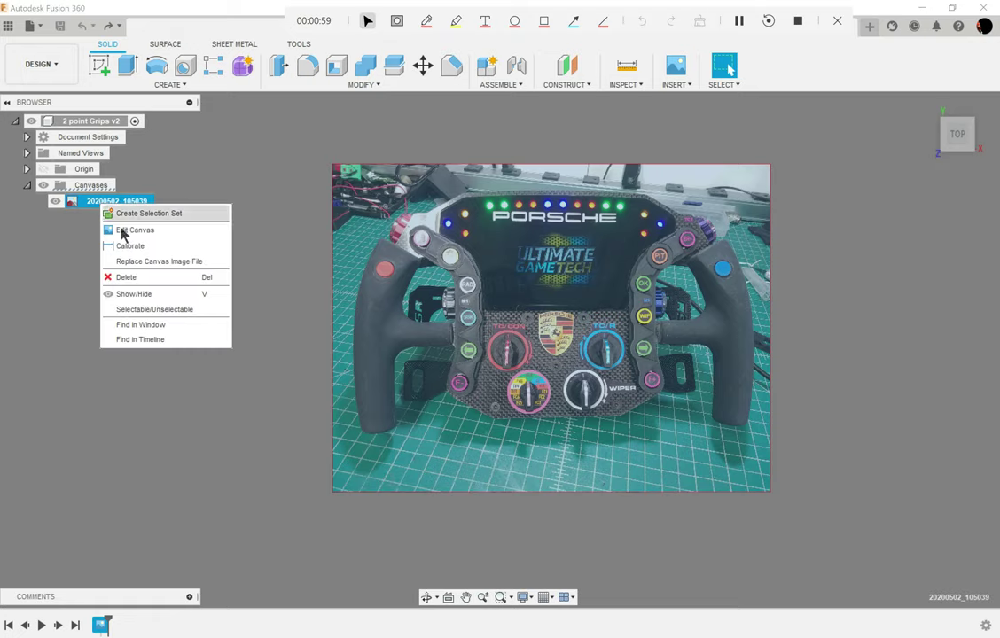
left_click(137, 248)
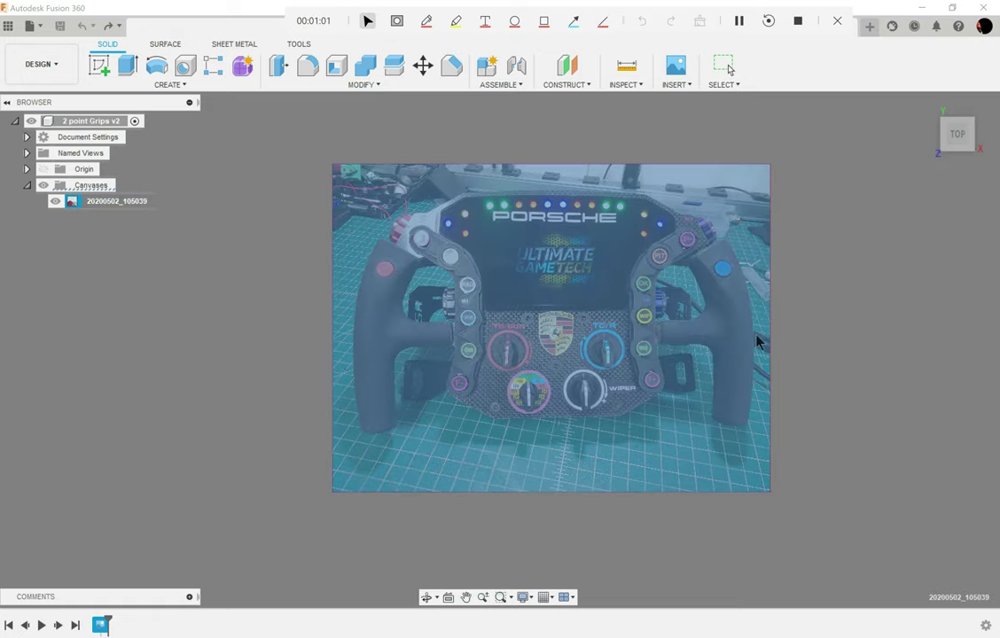
scroll(756, 341, "up", 2)
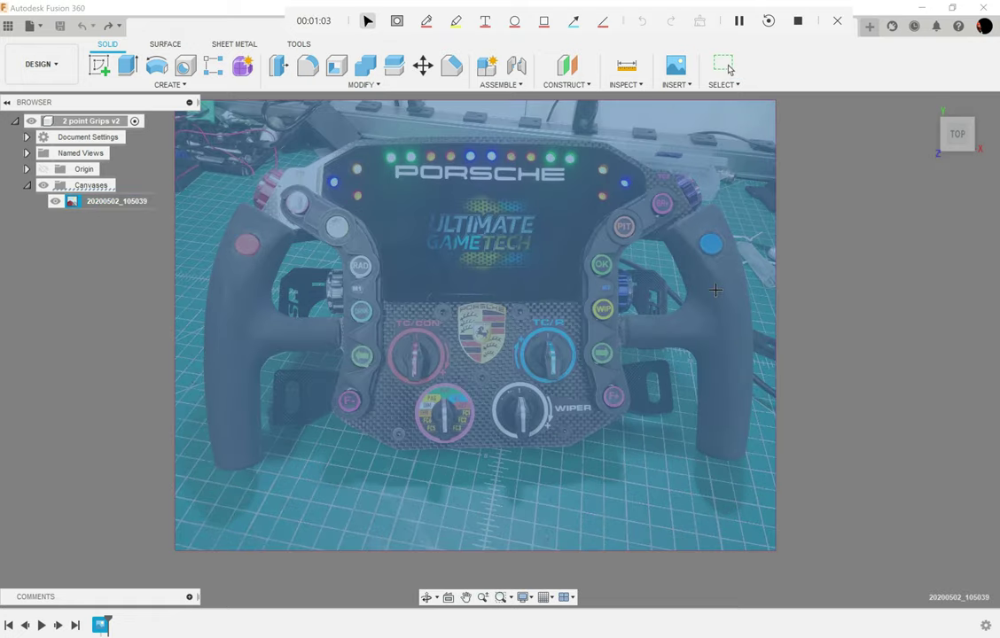
left_click(42, 169)
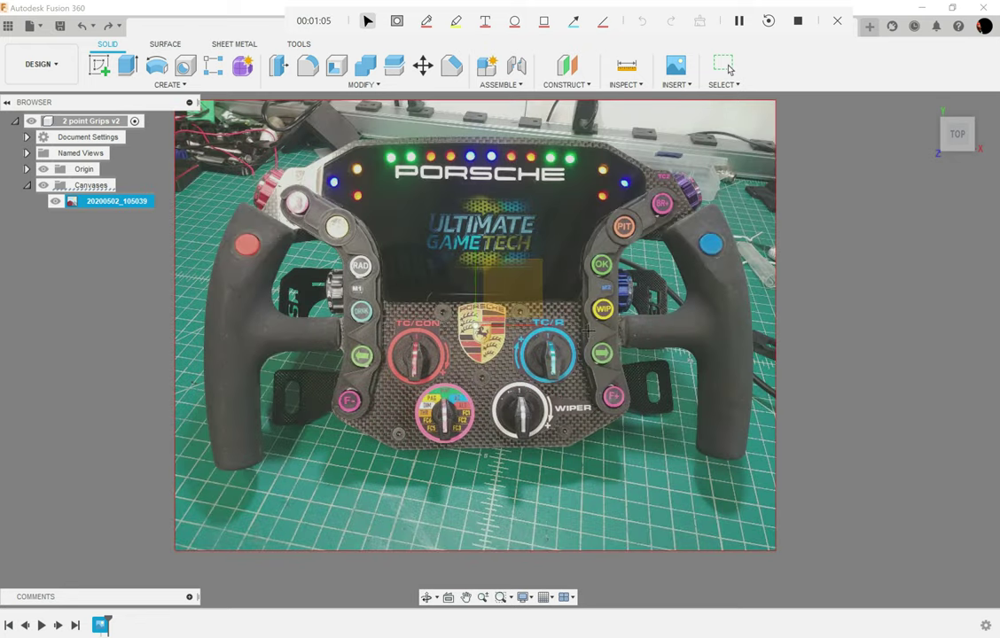
left_click(203, 336)
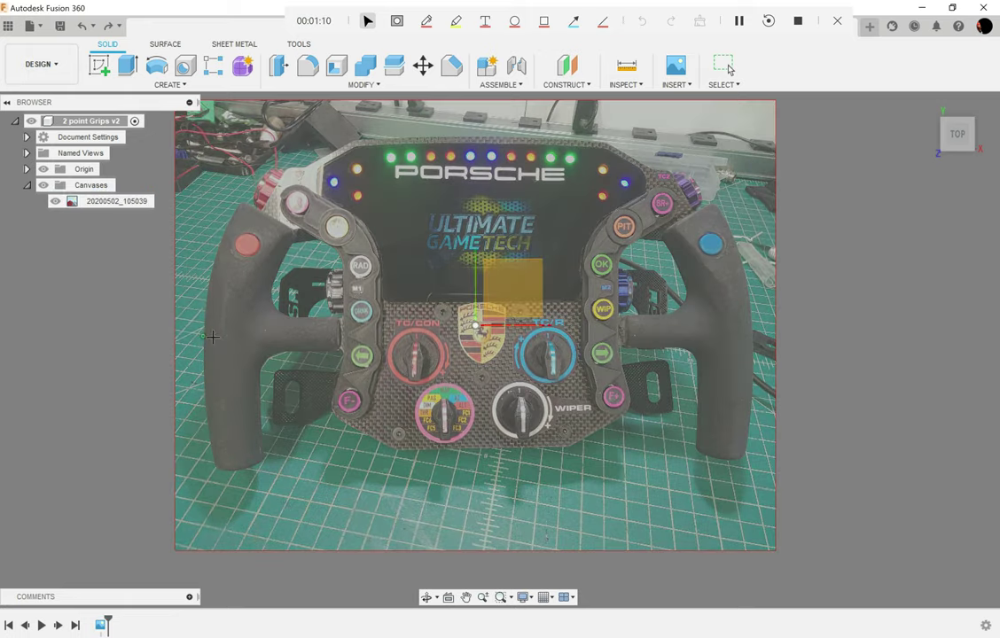
left_click(751, 329)
type("290")
key("Return")
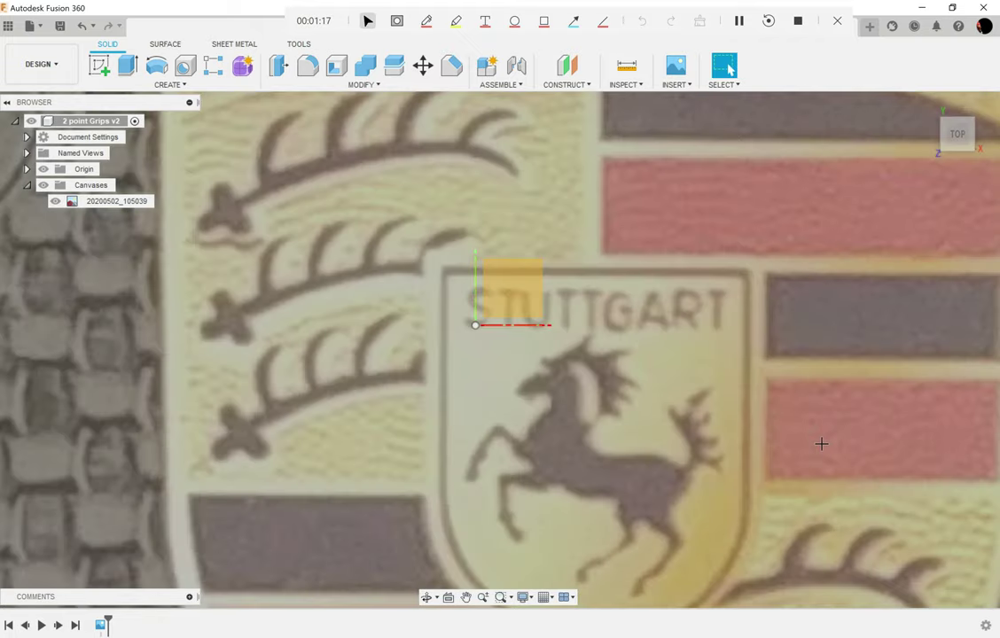
Step: Edit the canvas and shift it about -3.272 mm in X and 3.999 mm in Y to centre the Porsche crest on the origin
scroll(479, 463, "down", 10)
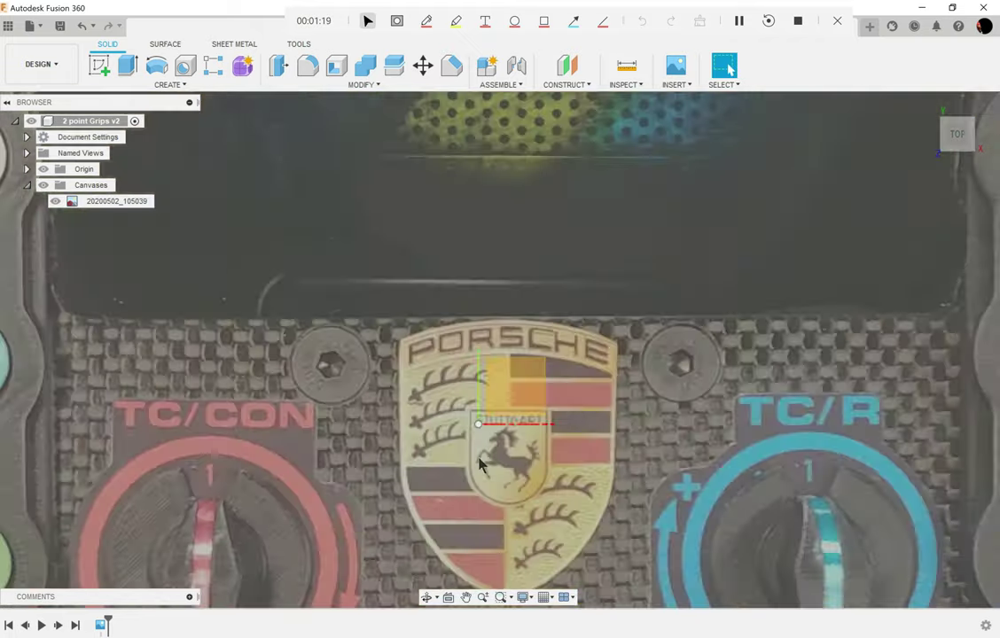
scroll(479, 462, "down", 10)
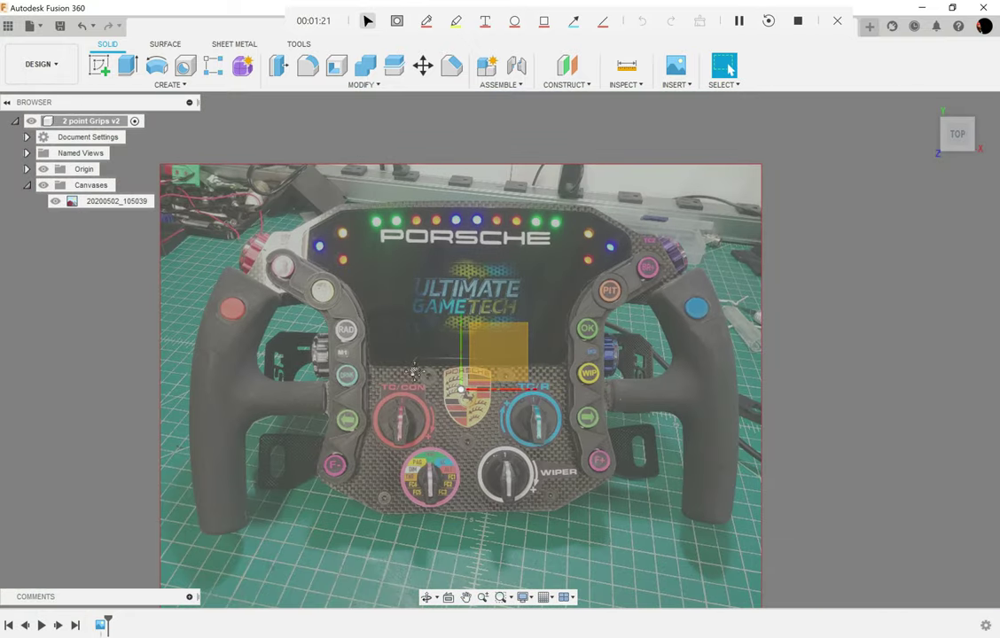
right_click(116, 201)
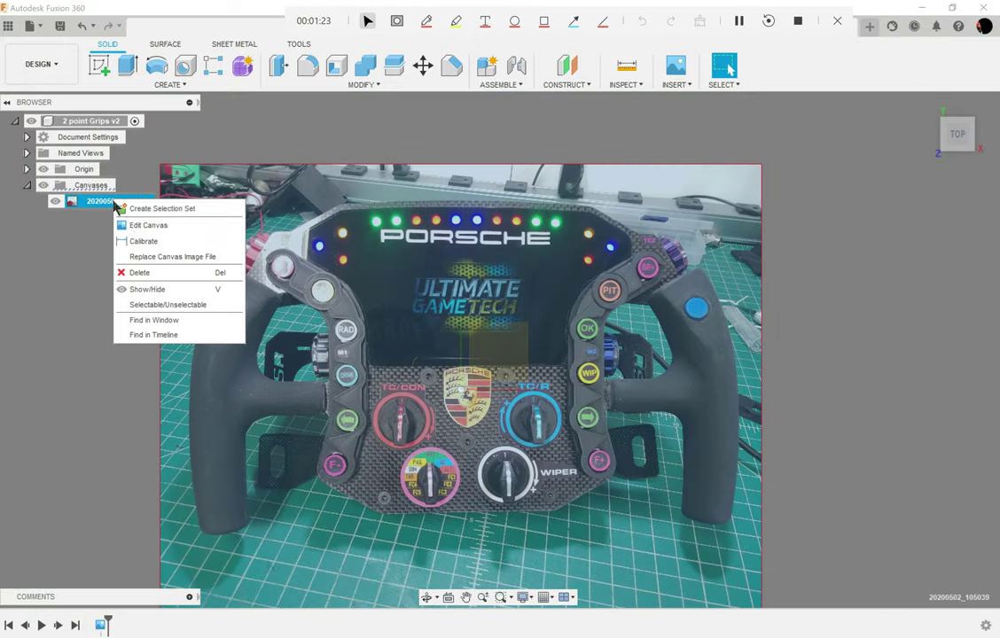
left_click(142, 225)
scroll(472, 400, "up", 2)
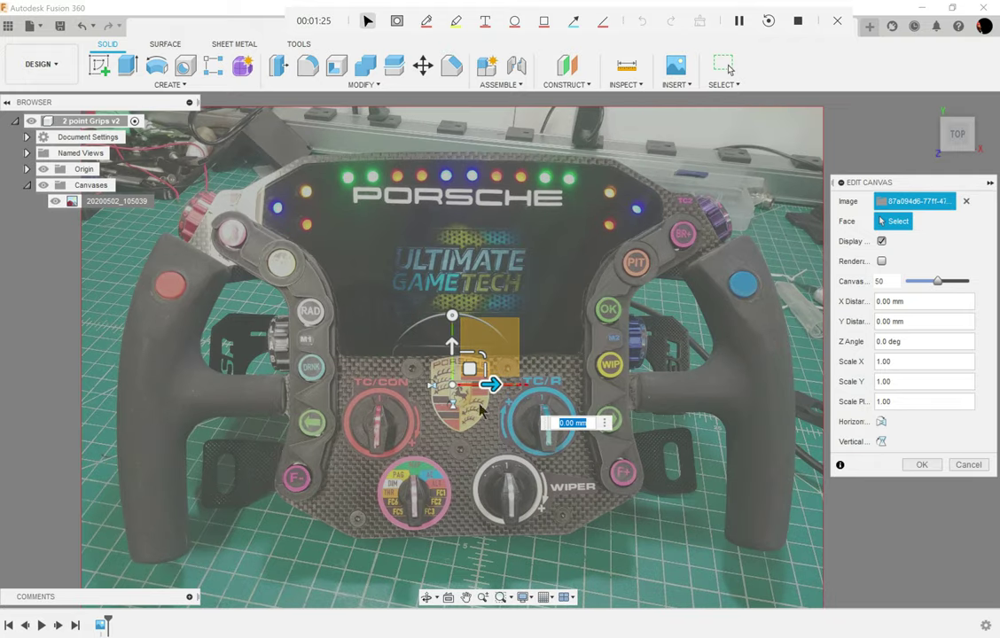
scroll(471, 406, "up", 3)
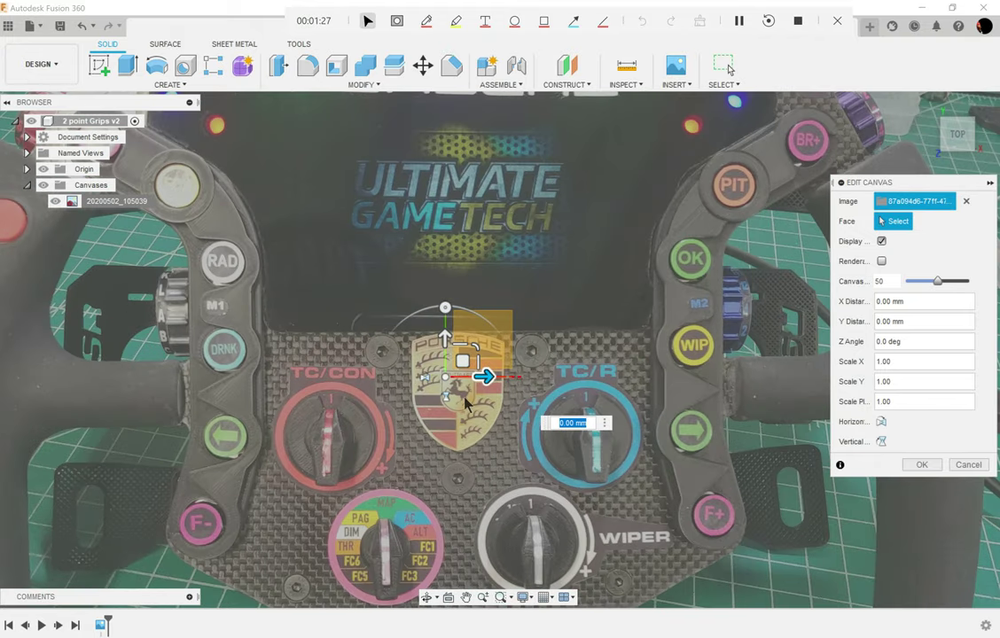
left_click_drag(463, 361, 446, 345)
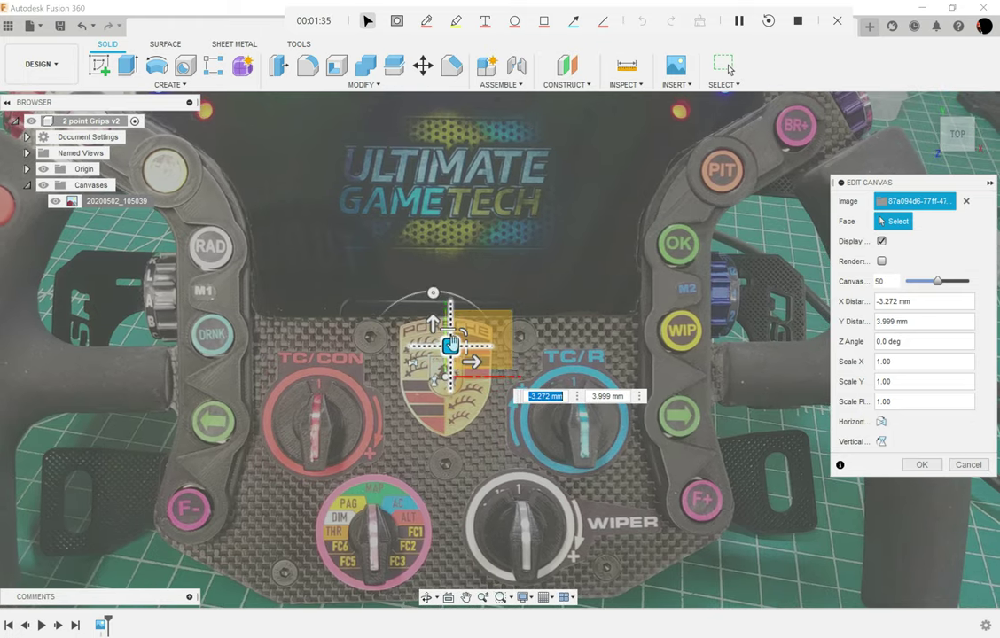
Step: Rotate the canvas by -1 degree to level the steering wheel and apply the canvas edit
left_click(432, 293)
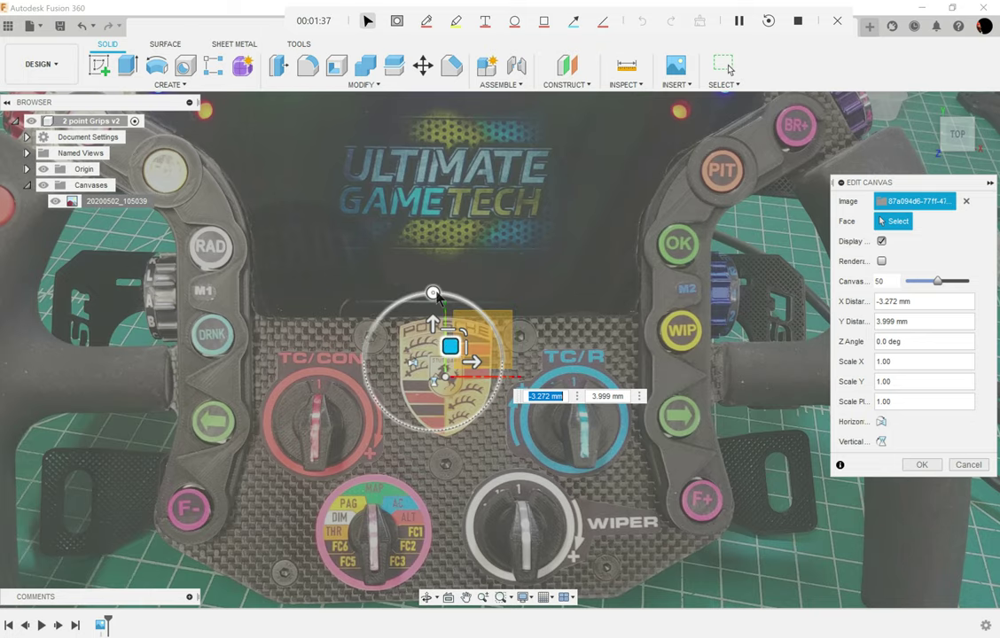
left_click_drag(435, 293, 439, 292)
type("-1")
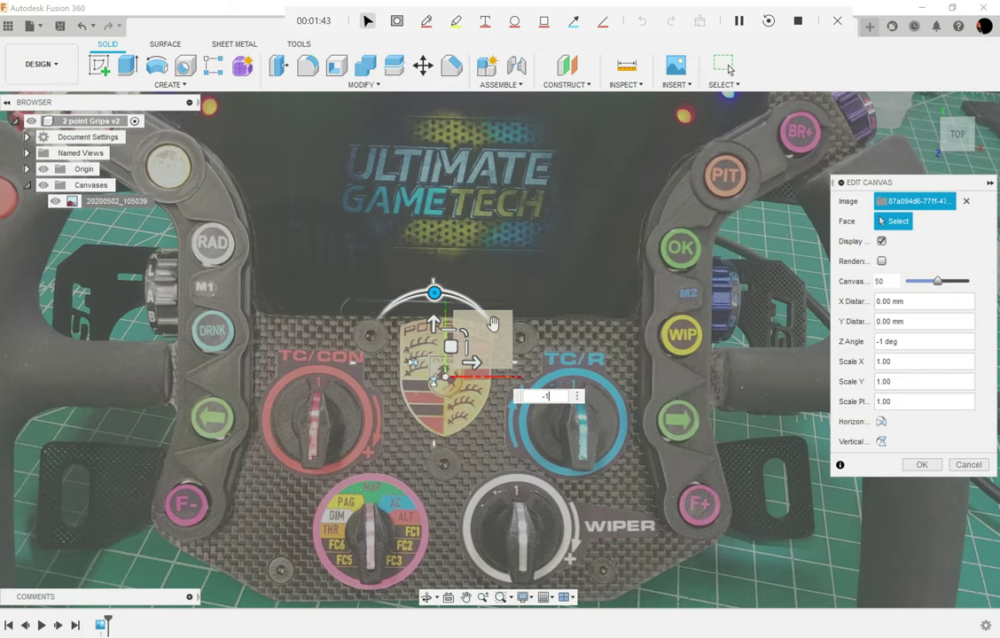
type("2")
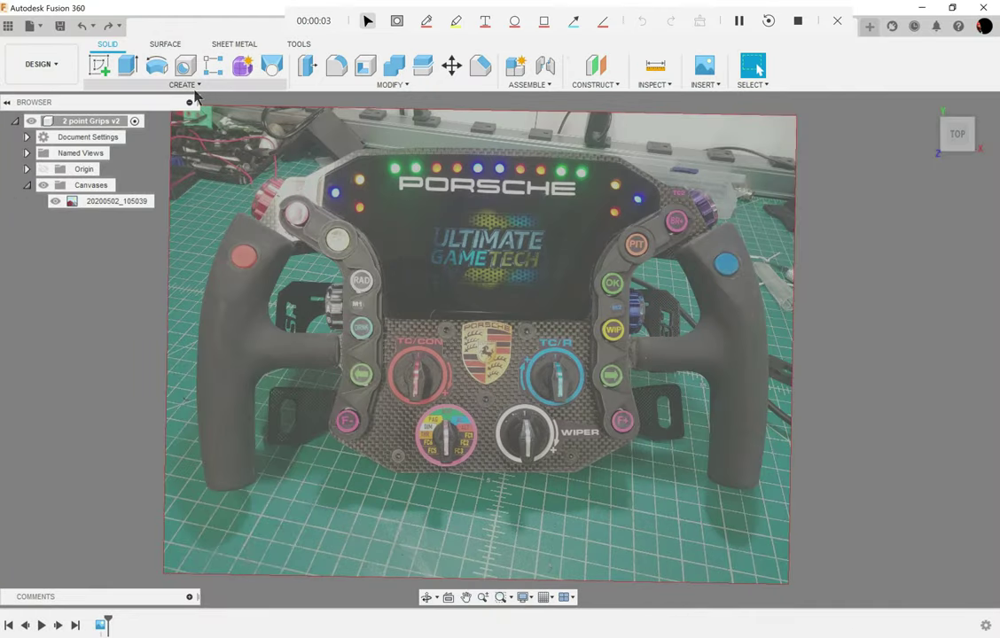
Step: Start a sketch on the canvas plane and draw a 145 mm horizontal construction line from the origin towards the blue-button grip
key("l")
left_click(717, 290)
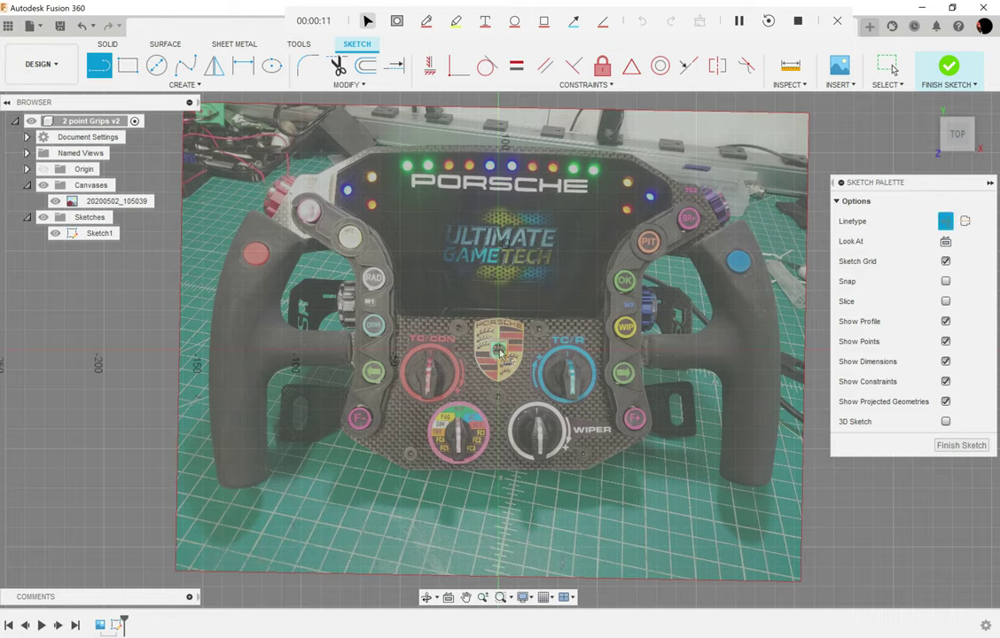
left_click(498, 350)
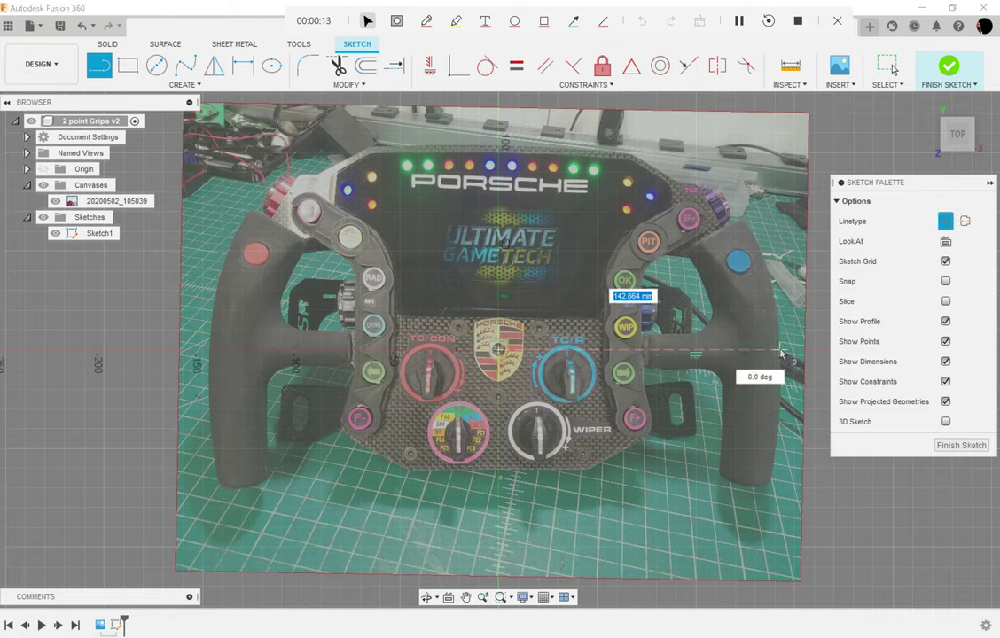
type("145")
key("Return")
key("Escape")
Step: Draw a two-point fit point spline about 136 mm long from the blue-button grip's upper inner corner to just below its lower end
scroll(618, 408, "up", 2)
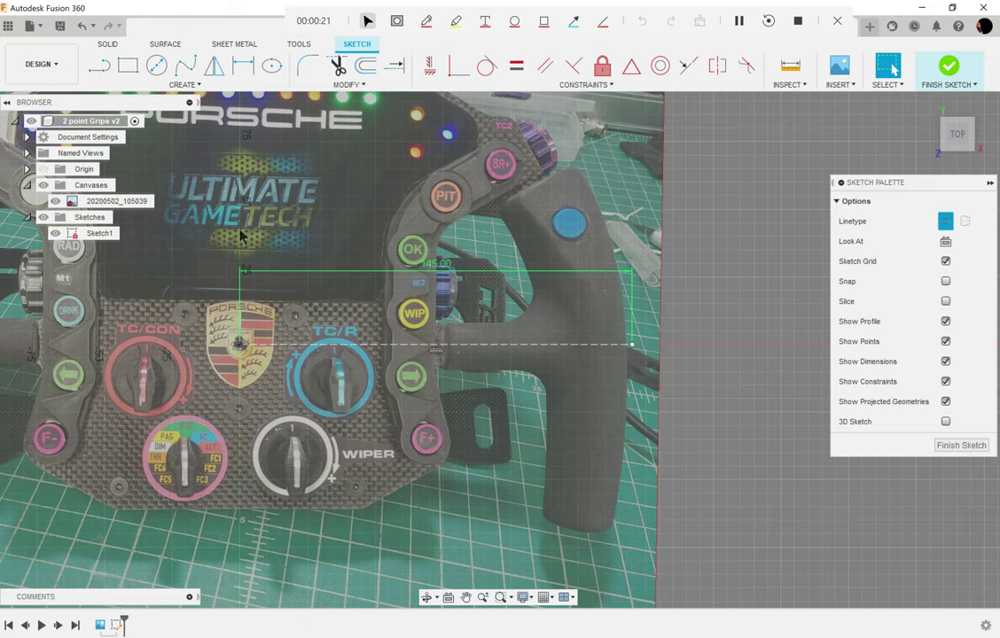
left_click(185, 68)
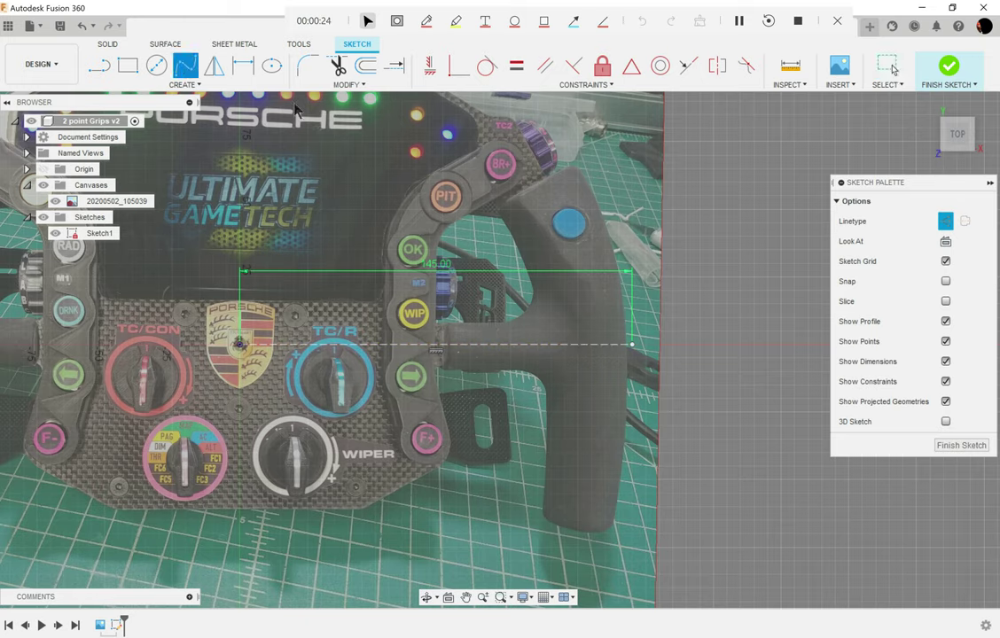
left_click(534, 177)
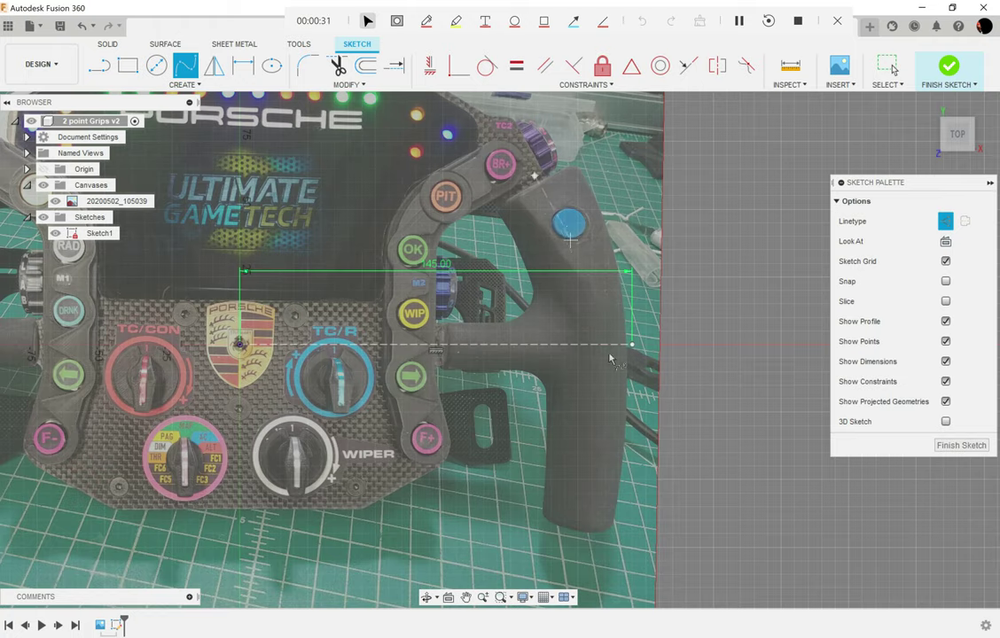
left_click(607, 521)
scroll(593, 344, "down", 3)
scroll(599, 454, "up", 4)
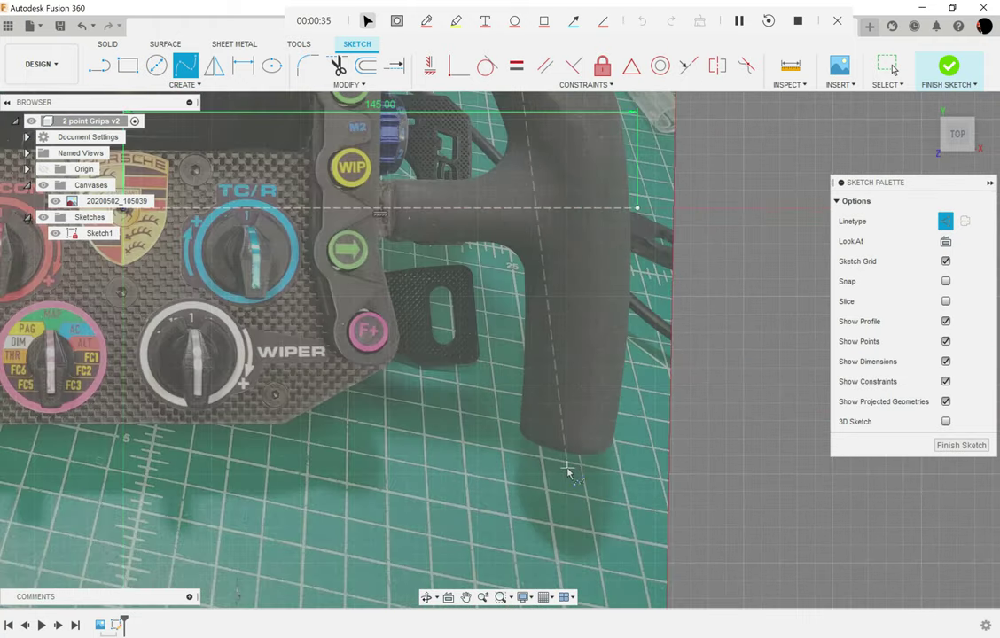
left_click(565, 466)
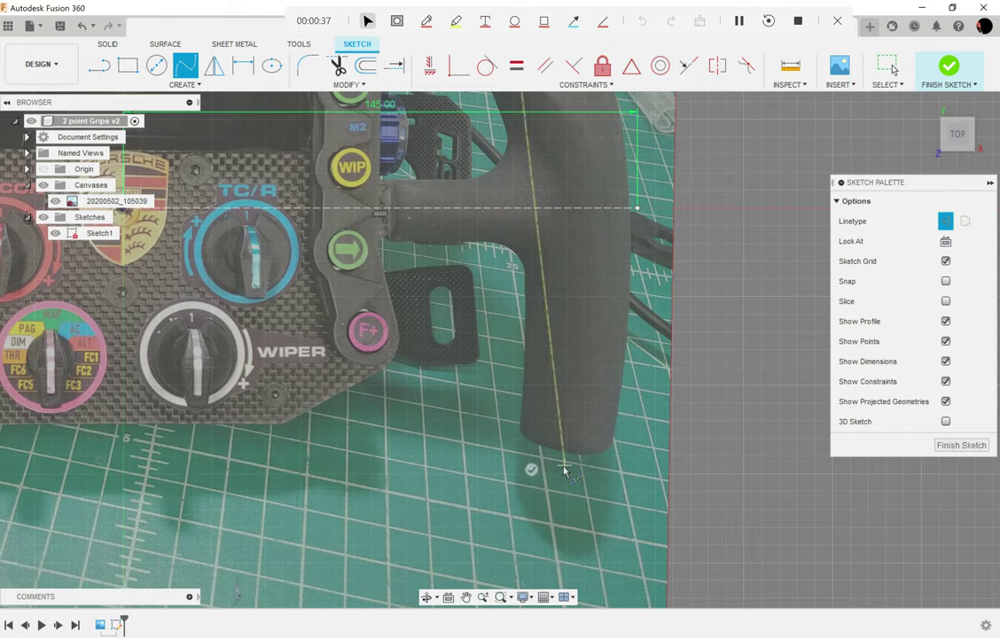
left_click(531, 470)
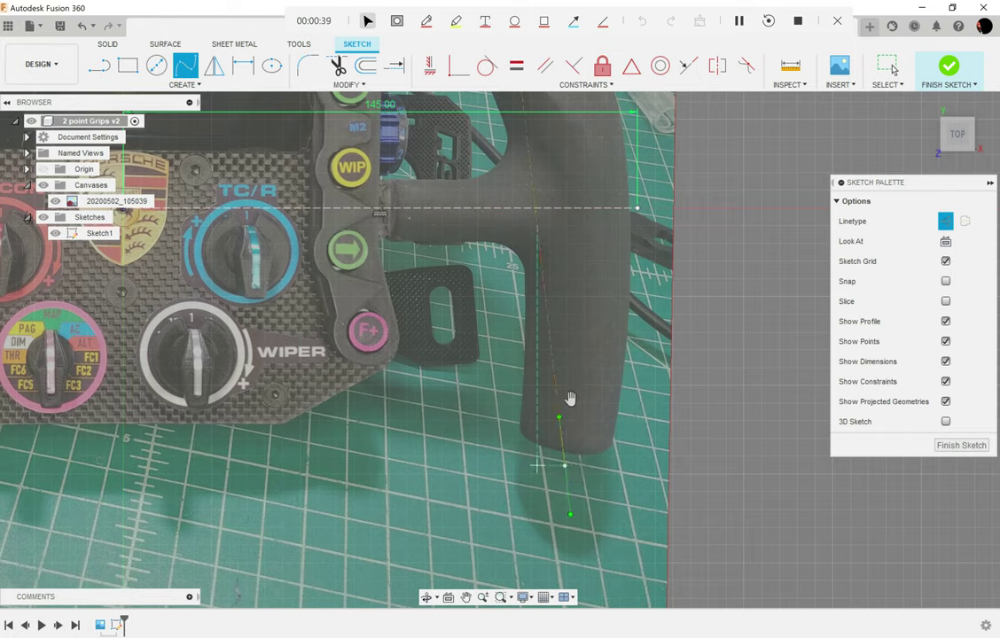
key("Escape")
Step: Convert the grip spline from construction to normal geometry and turn off the construction linetype
left_click(556, 358)
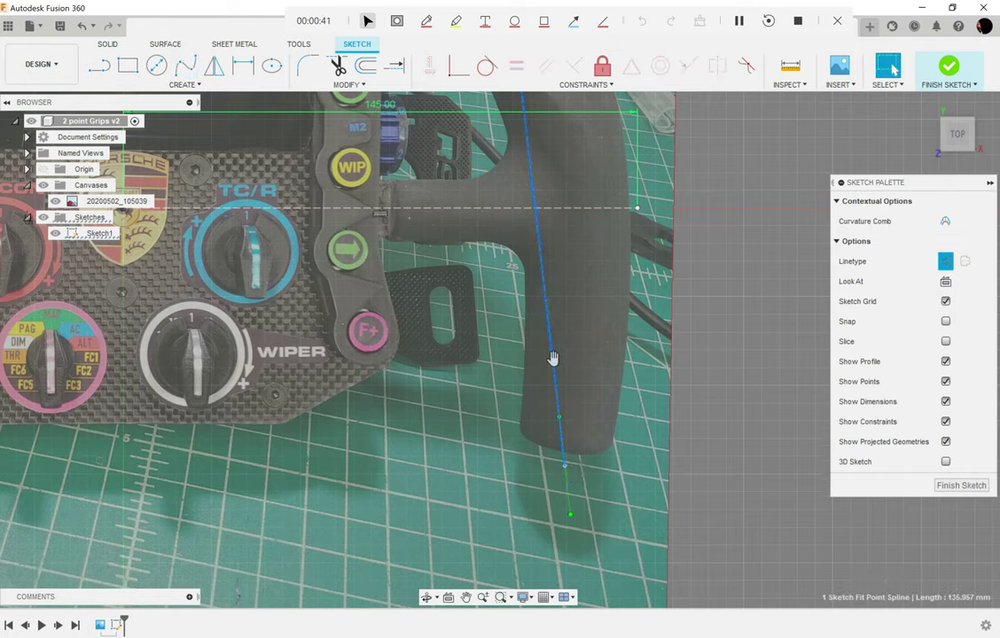
left_click(729, 273)
middle_click_drag(724, 278, 802, 615)
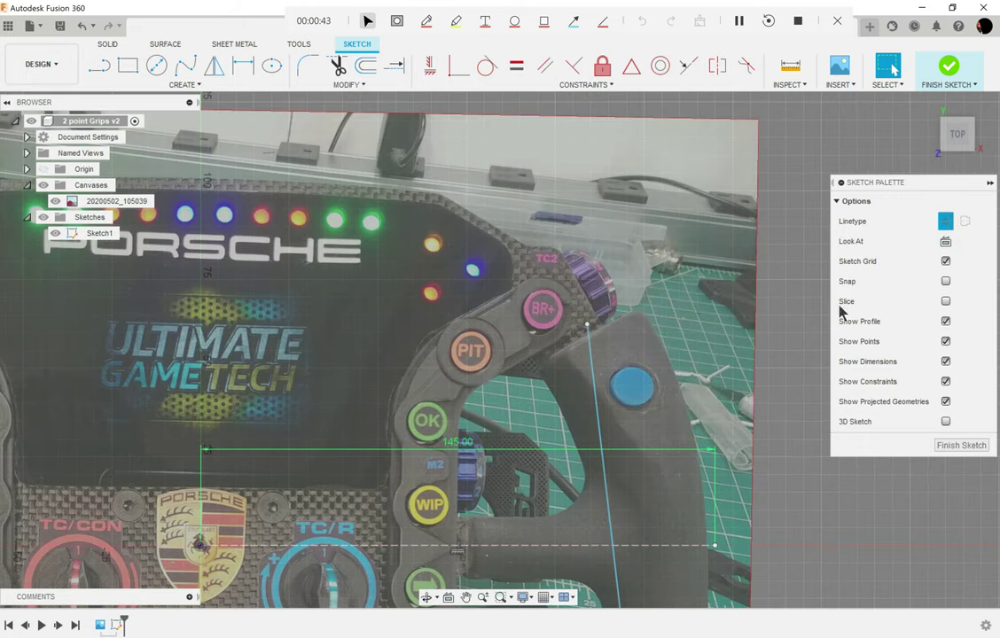
left_click(950, 218)
Step: Bend the grip spline along the grip's middle by moving its upper tangent handle to about X 116.4, Y 49.8 mm
left_click(591, 368)
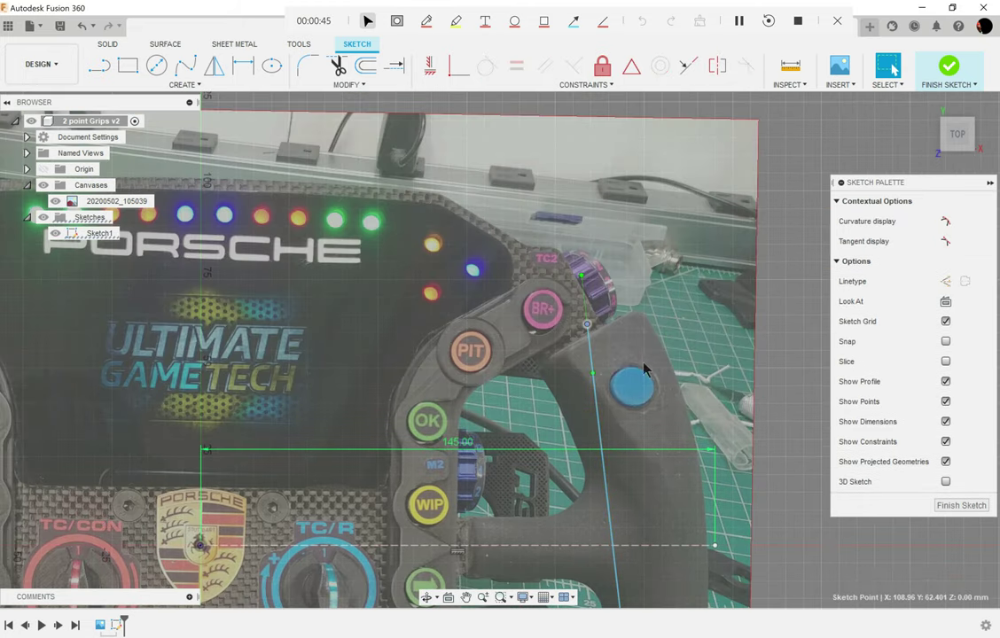
middle_click_drag(591, 370, 502, 266)
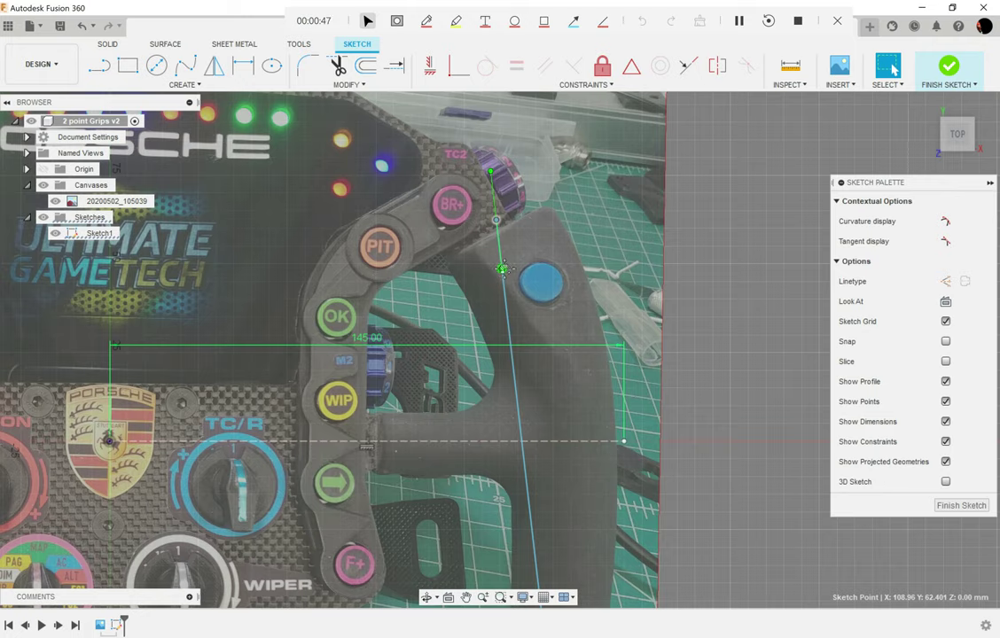
left_click_drag(501, 266, 521, 263)
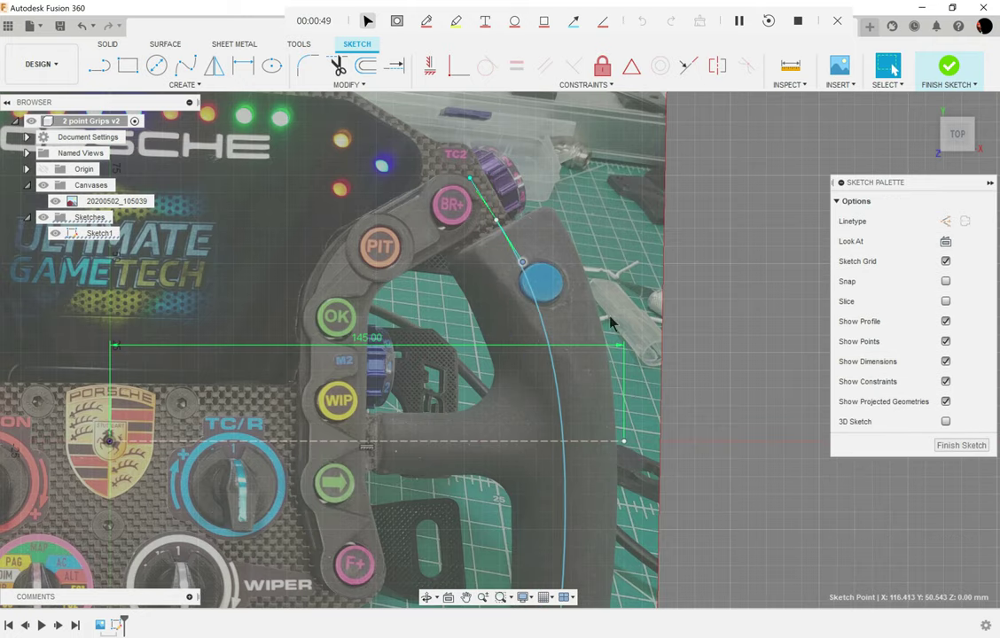
middle_click_drag(616, 319, 578, 188)
scroll(578, 188, "down", 2)
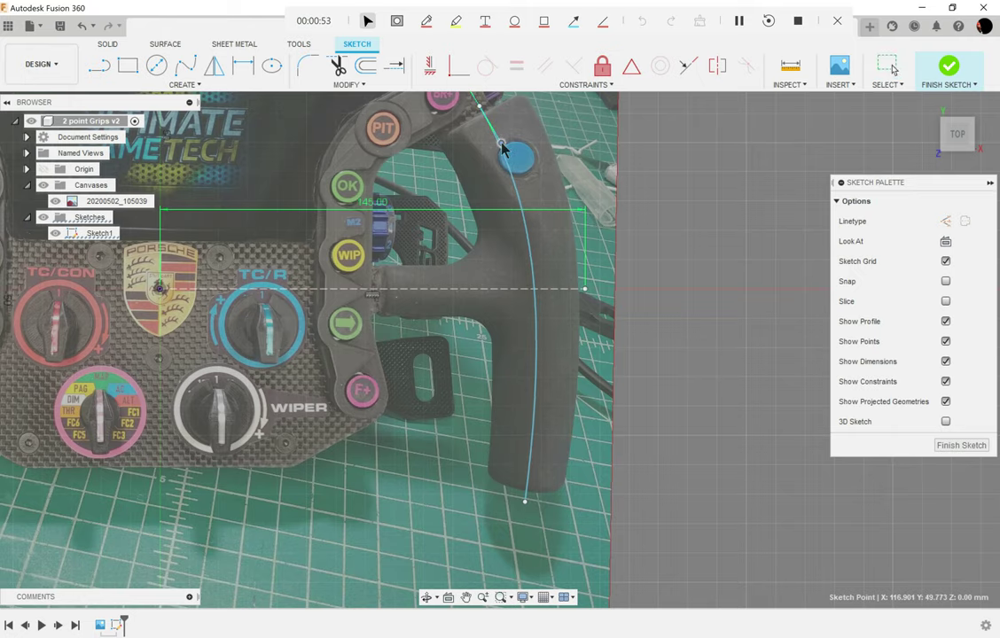
left_click(501, 144)
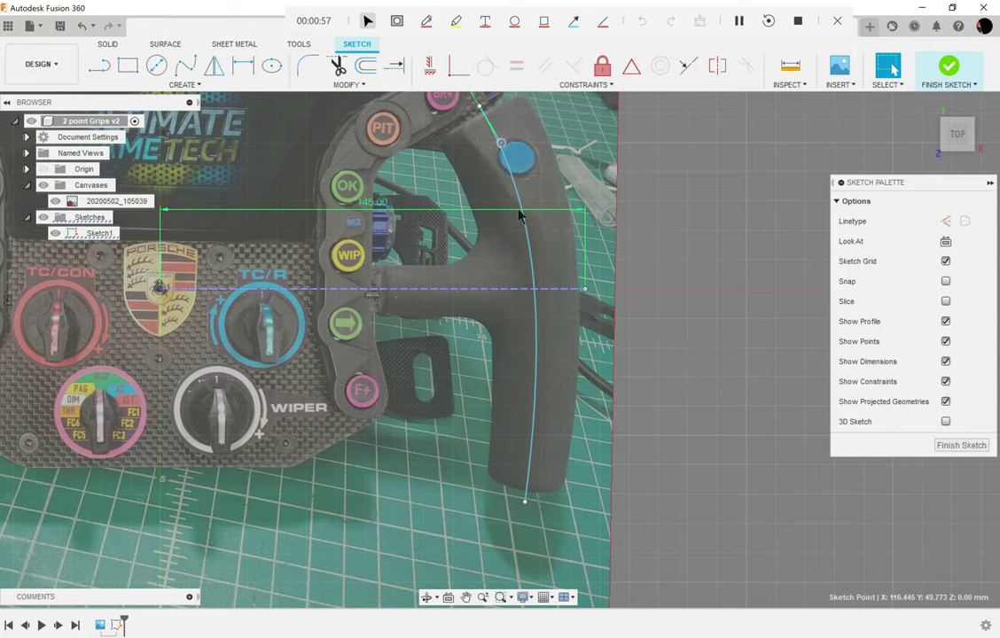
Step: Draw a second fit point spline along the grip's spoke, from its inner end on the construction line to just past the grip spline
left_click(185, 65)
scroll(405, 295, "up", 5)
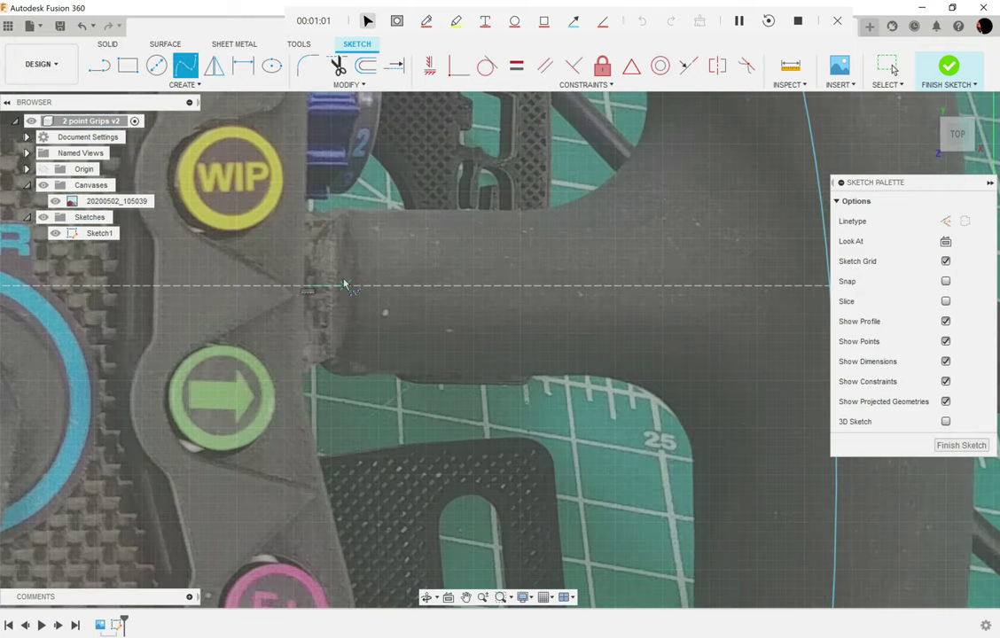
left_click(339, 285)
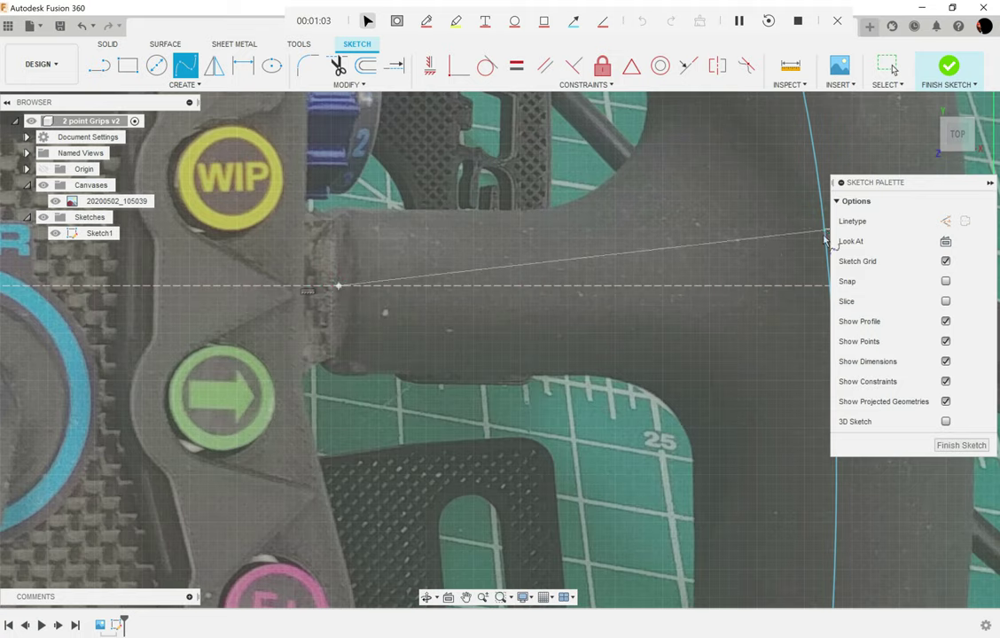
scroll(741, 234, "down", 3)
middle_click_drag(739, 235, 569, 241)
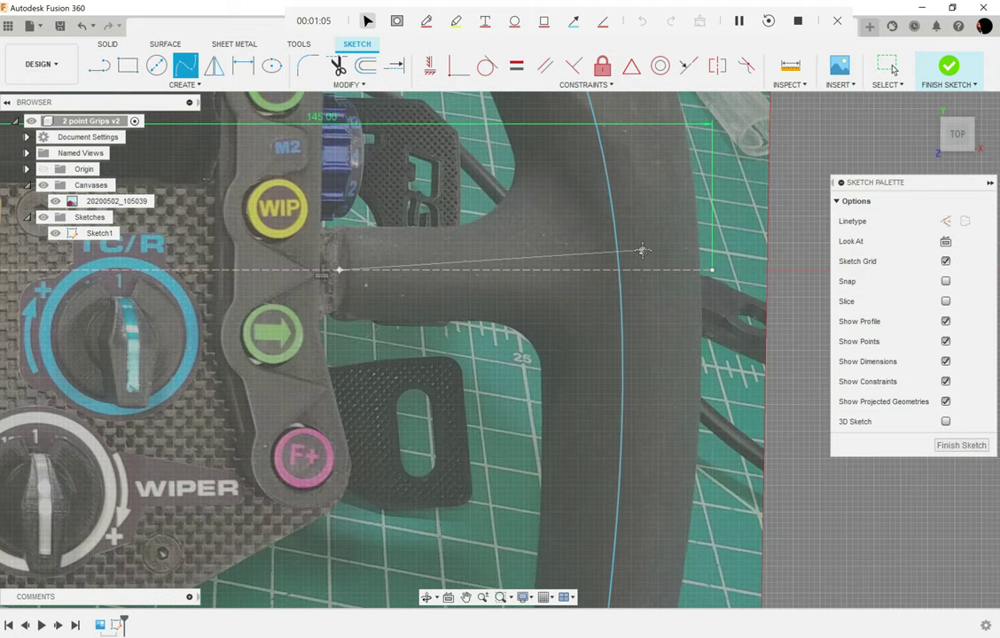
left_click(642, 251)
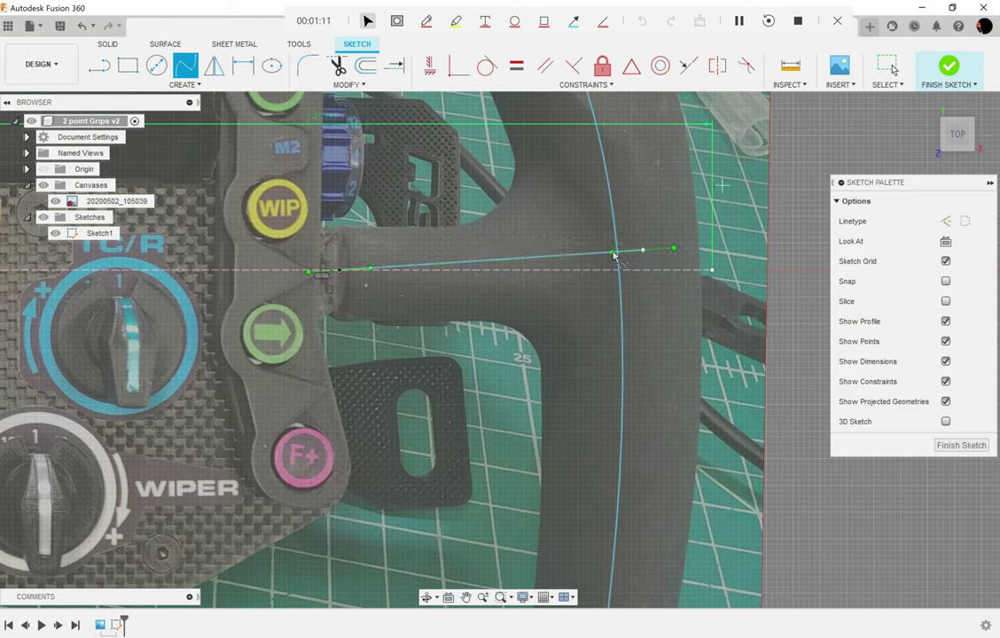
key("Escape")
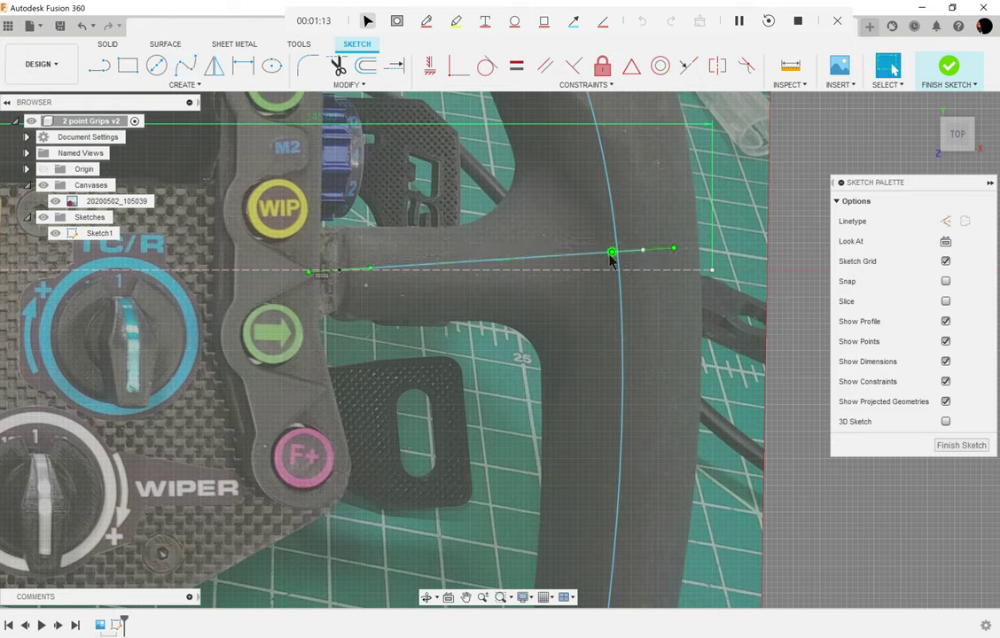
Step: Bend the spoke spline along the spoke by moving its outer tangent handle to about X 125.8, Y 2.5 mm
left_click(609, 259)
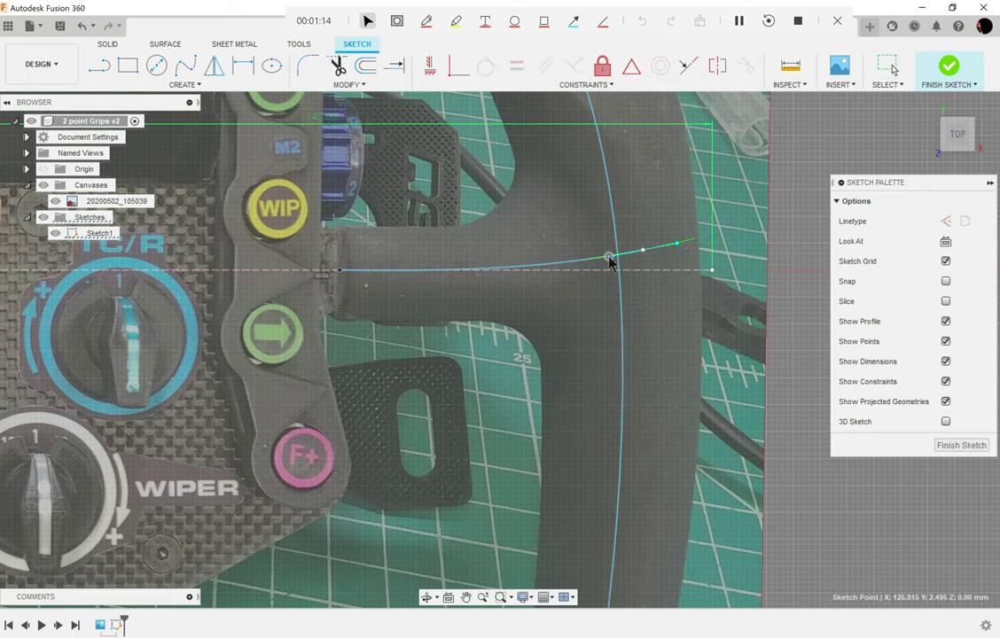
left_click(745, 212)
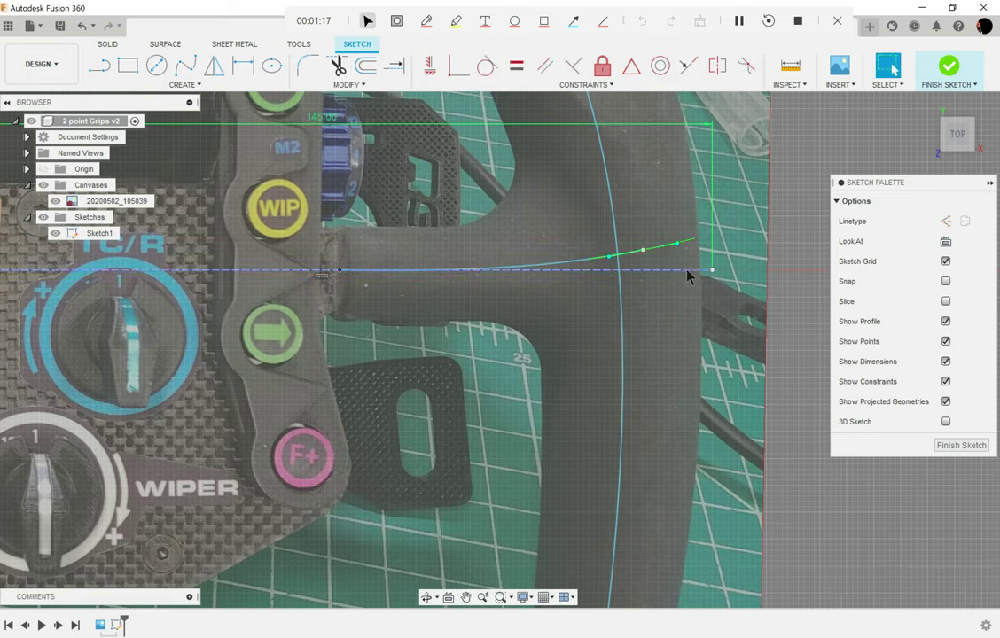
left_click(687, 271)
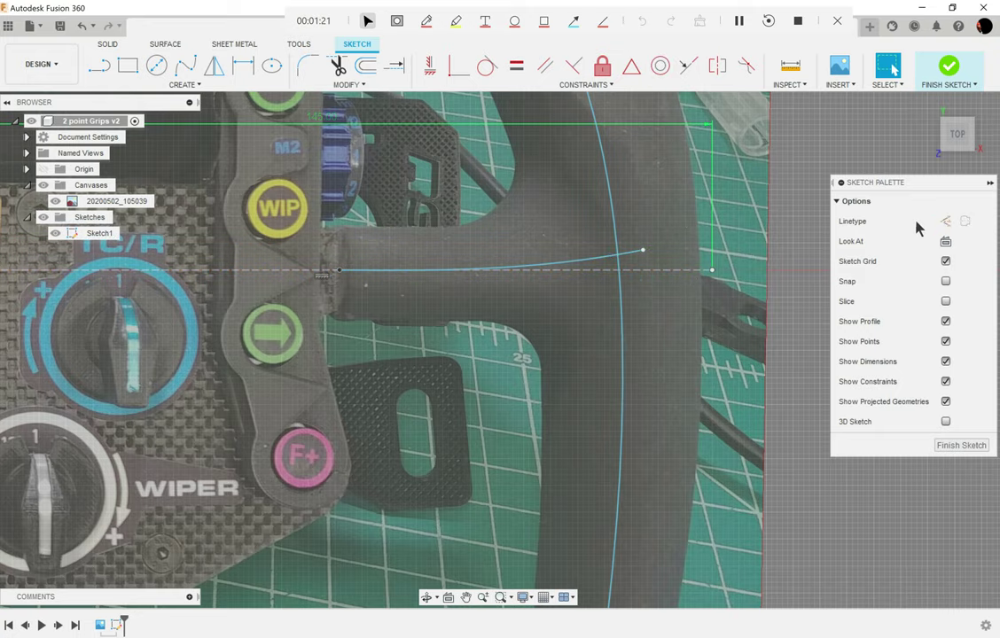
Step: Place sketch points on the grip spline where it crosses the grip's upper and lower ends
scroll(603, 248, "down", 5)
left_click(180, 84)
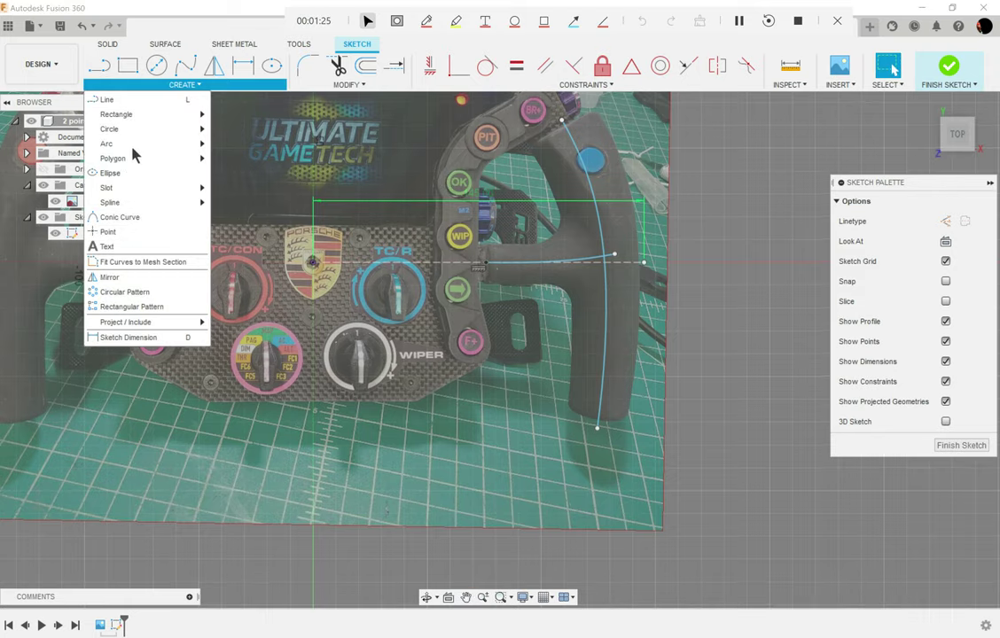
left_click(107, 233)
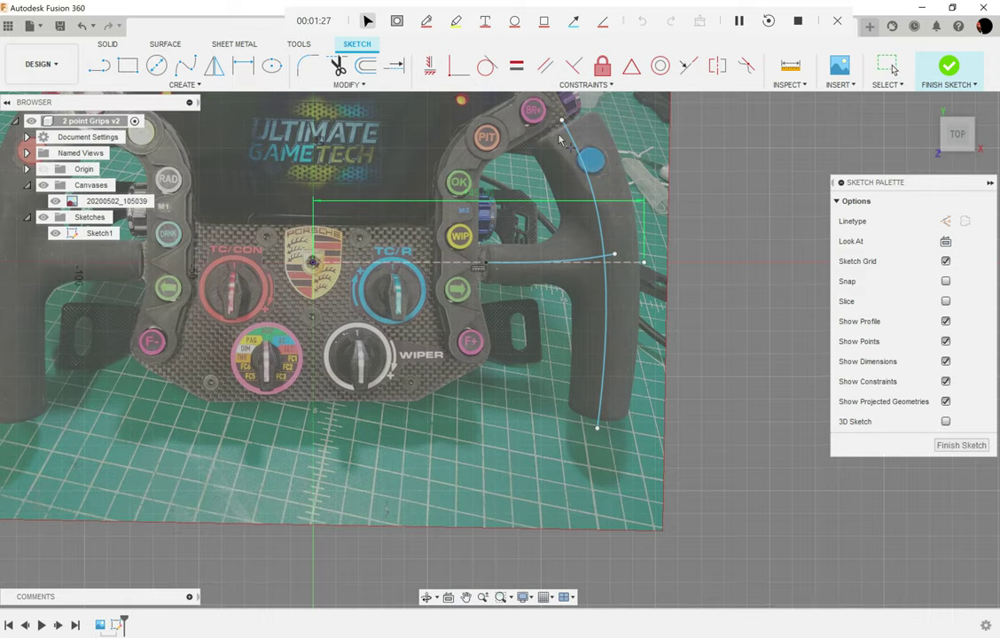
scroll(560, 139, "up", 6)
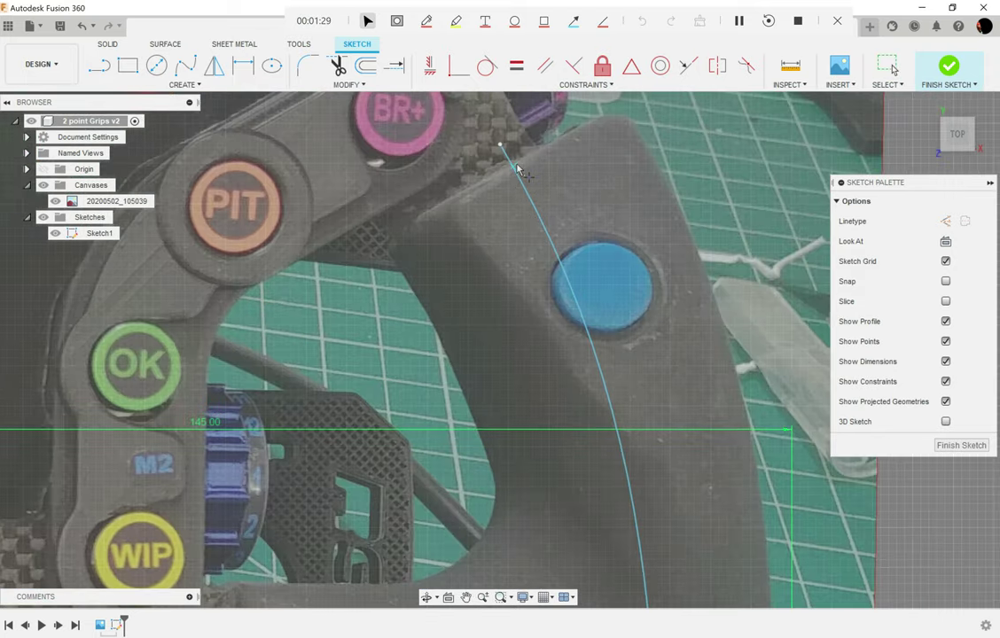
scroll(566, 202, "down", 6)
mouse_move(625, 274)
middle_mouse_down()
mouse_move(594, 138)
mouse_move(564, 85)
middle_mouse_up()
scroll(542, 478, "up", 1)
scroll(528, 454, "up", 2)
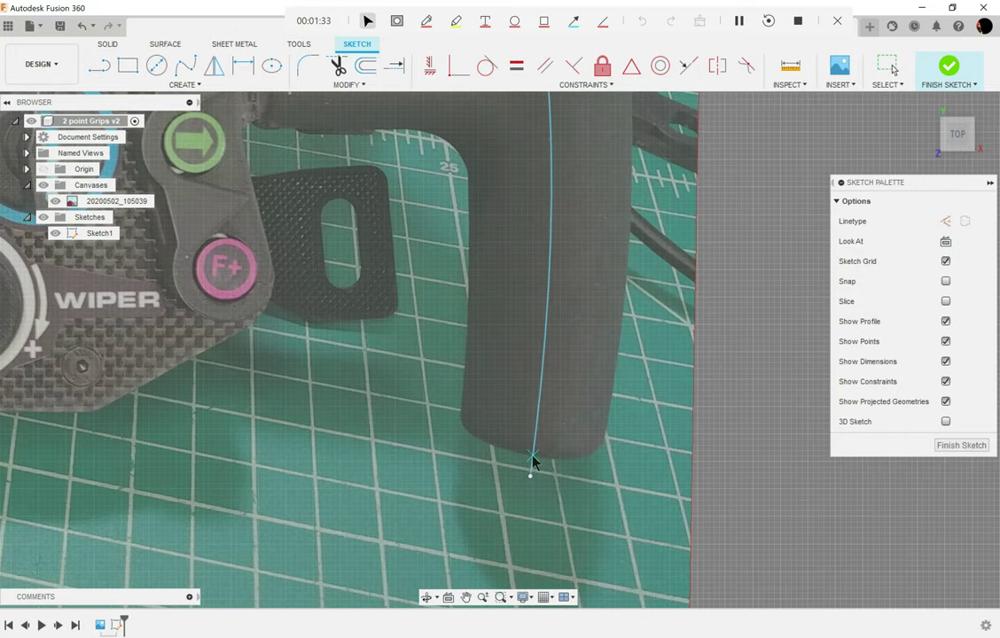
Step: Place a sketch point on the spoke spline just outward of its inner end, then leave the Point command
scroll(543, 392, "down", 5)
scroll(518, 319, "up", 6)
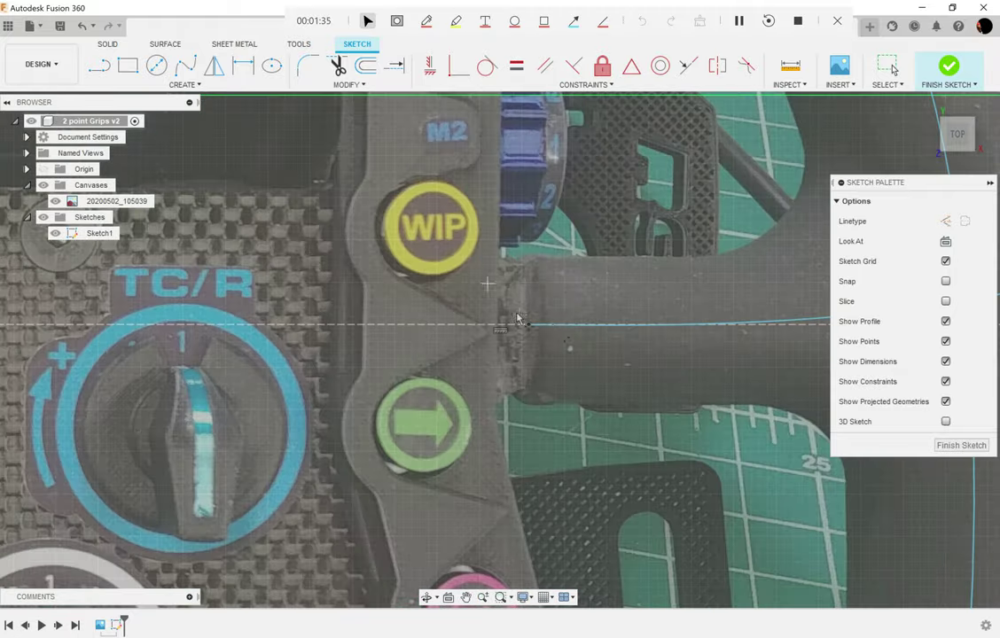
scroll(547, 331, "down", 5)
scroll(520, 324, "up", 10)
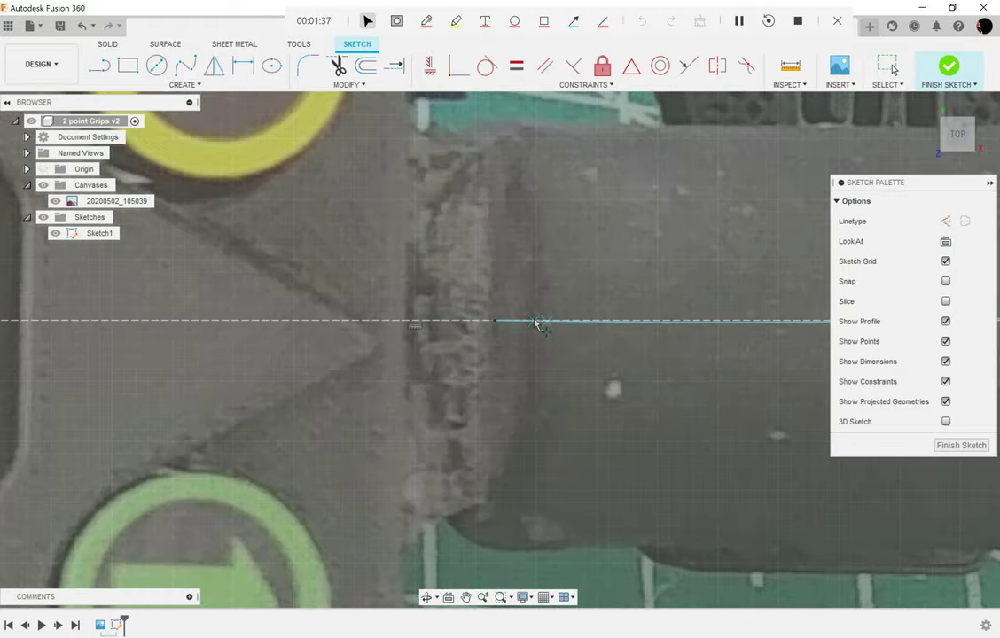
scroll(506, 347, "up", 6)
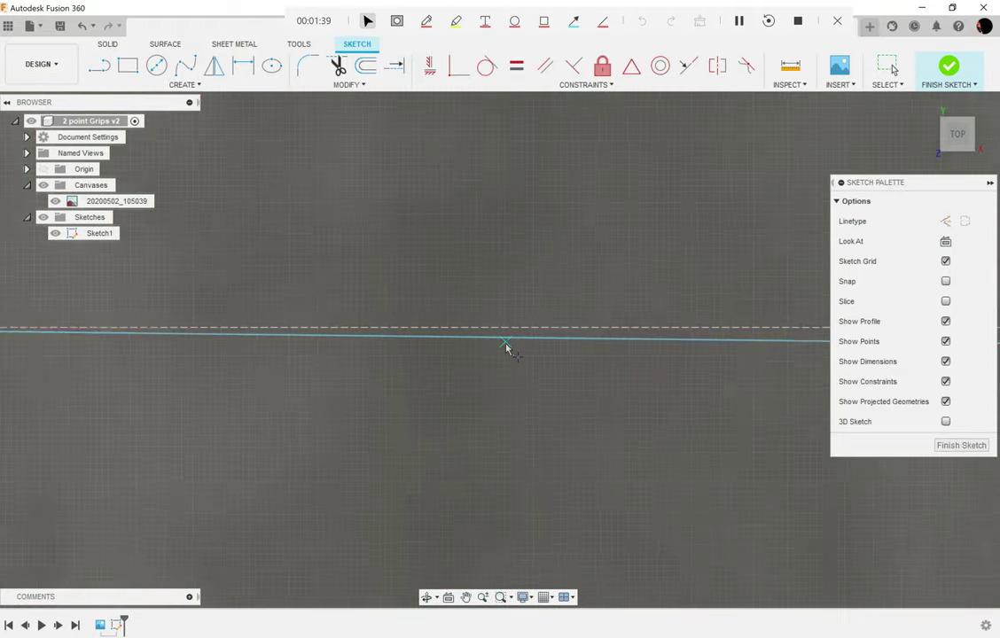
scroll(506, 348, "down", 2)
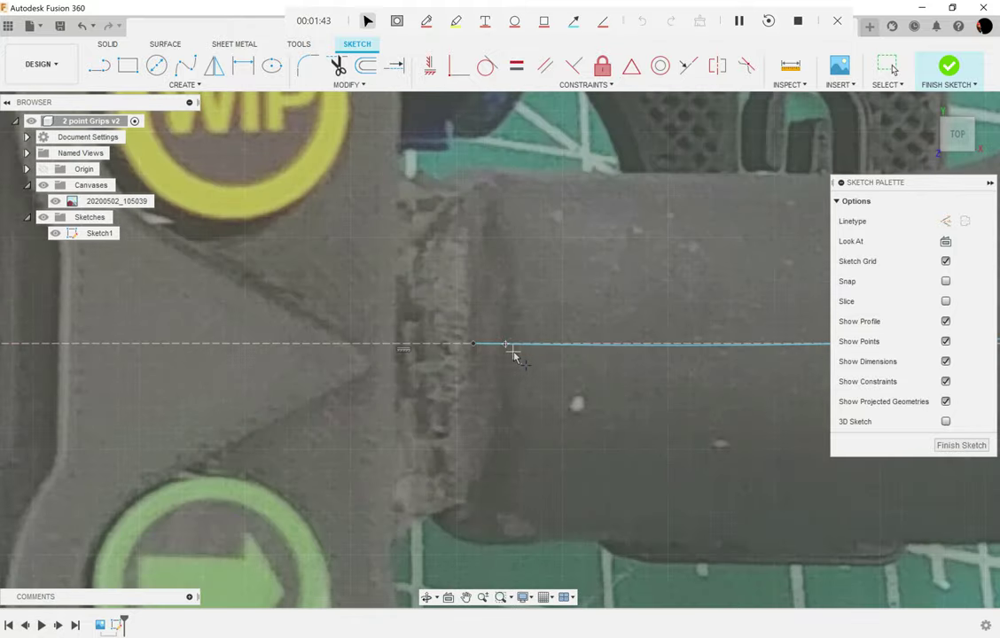
scroll(512, 353, "up", 6)
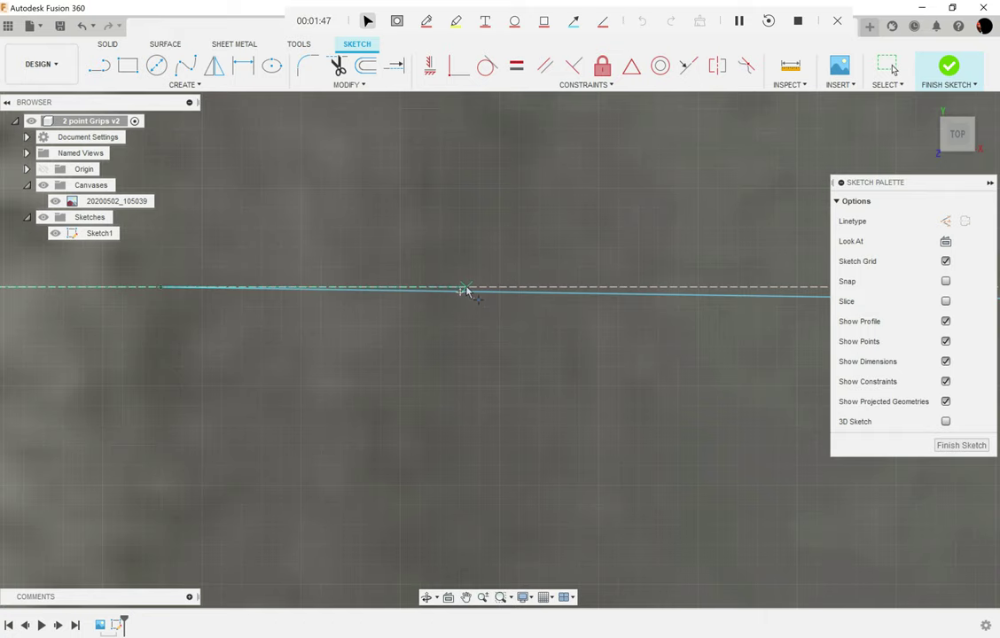
scroll(465, 289, "down", 6)
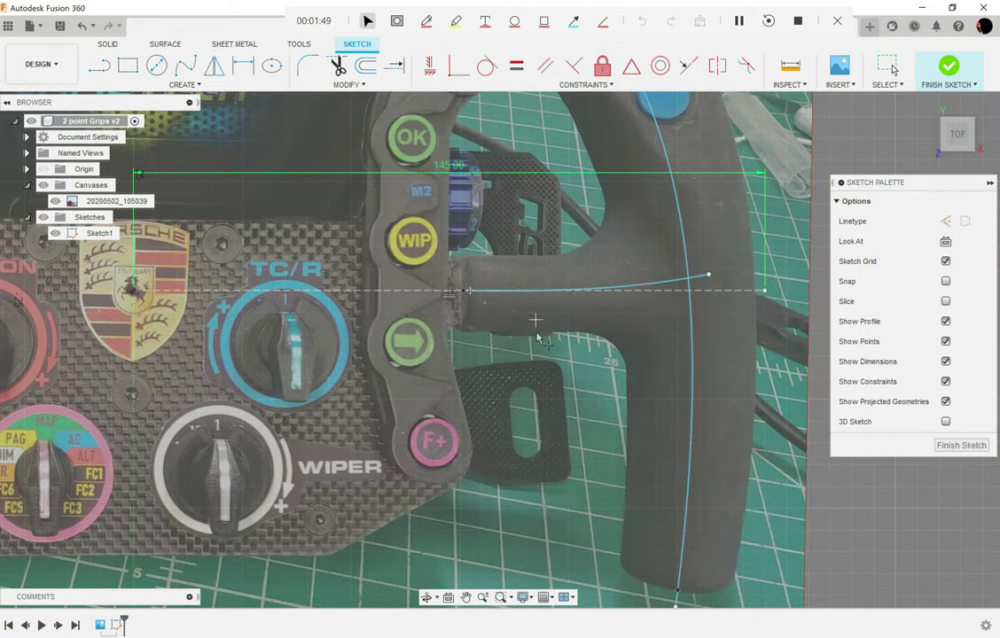
scroll(535, 320, "down", 4)
scroll(515, 314, "up", 3)
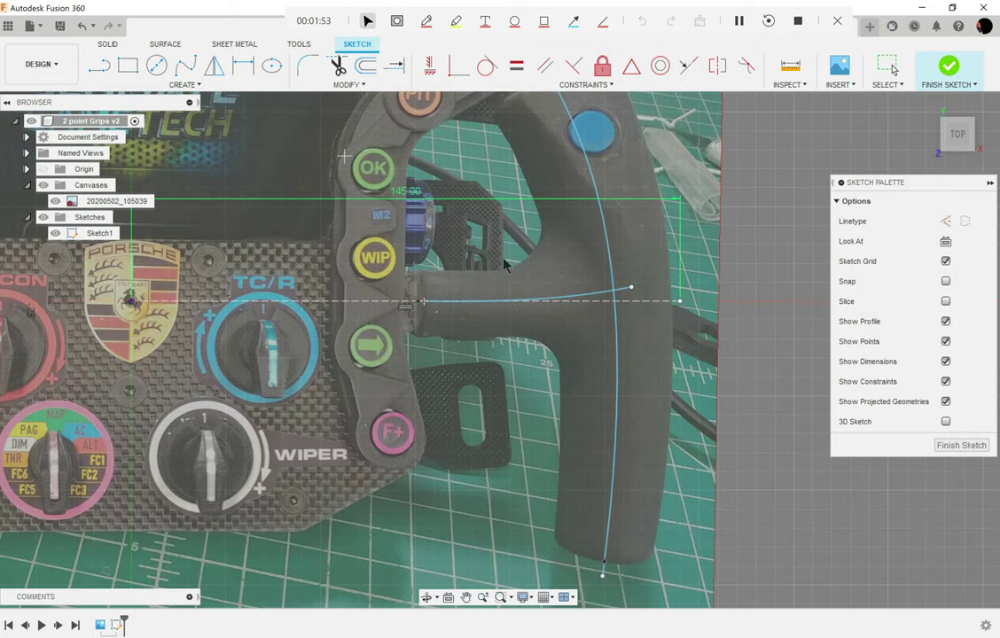
key("Escape")
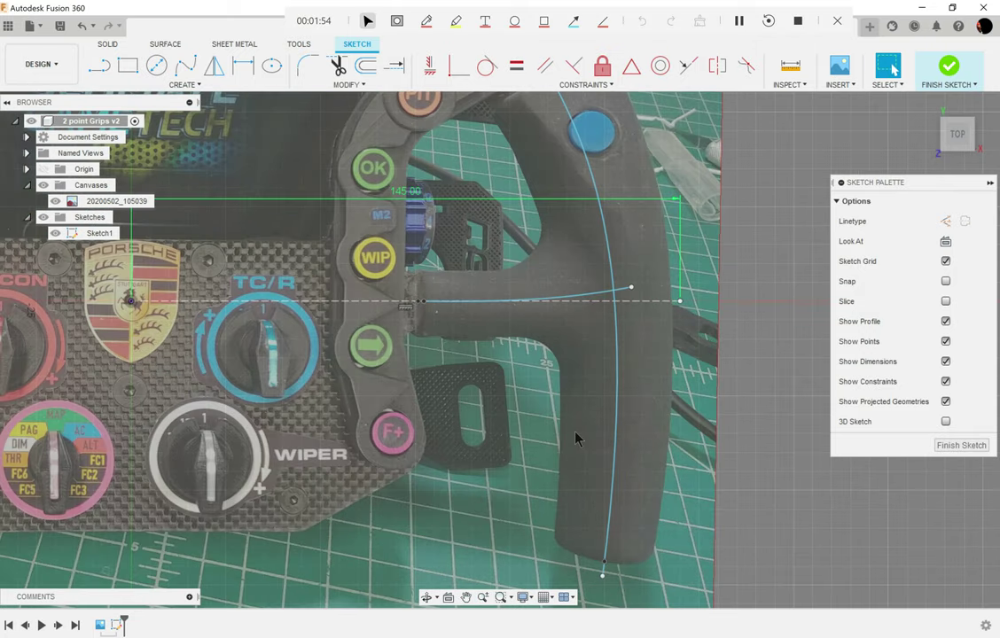
Step: Turn on 3D Sketch for the current sketch
left_click(945, 423)
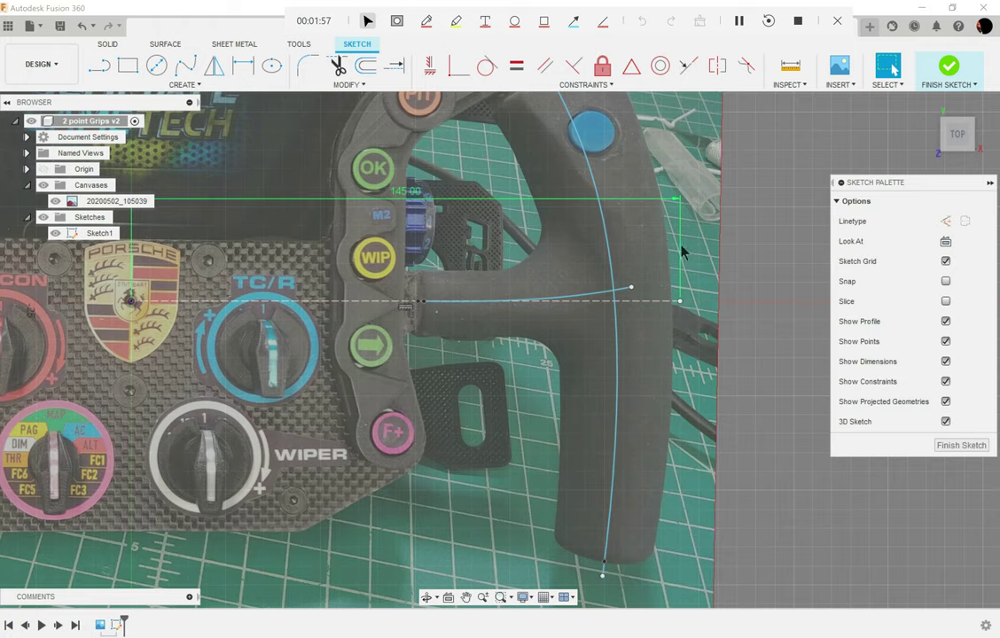
middle_click_drag(680, 250, 639, 349)
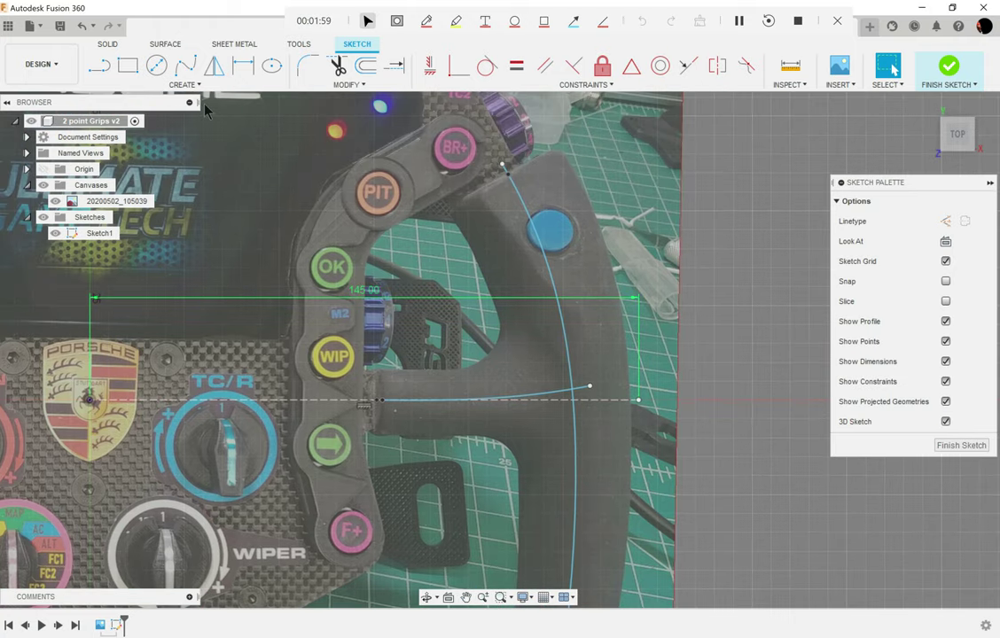
left_click(271, 67)
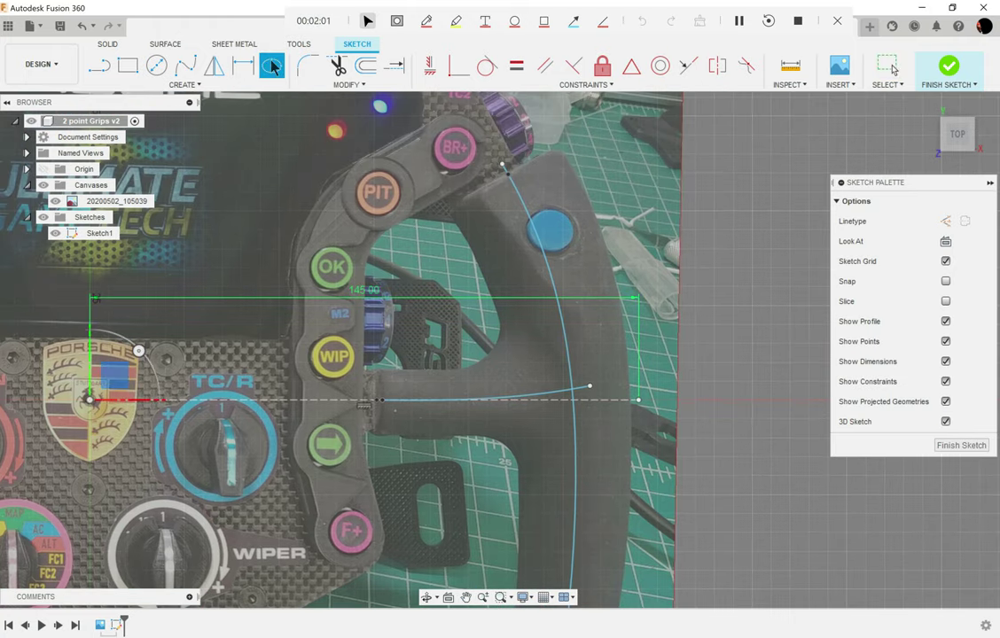
left_click(507, 175)
left_click(510, 174)
middle_click_drag(540, 200, 532, 131, "shift")
scroll(573, 302, "up", 3)
scroll(573, 303, "up", 1)
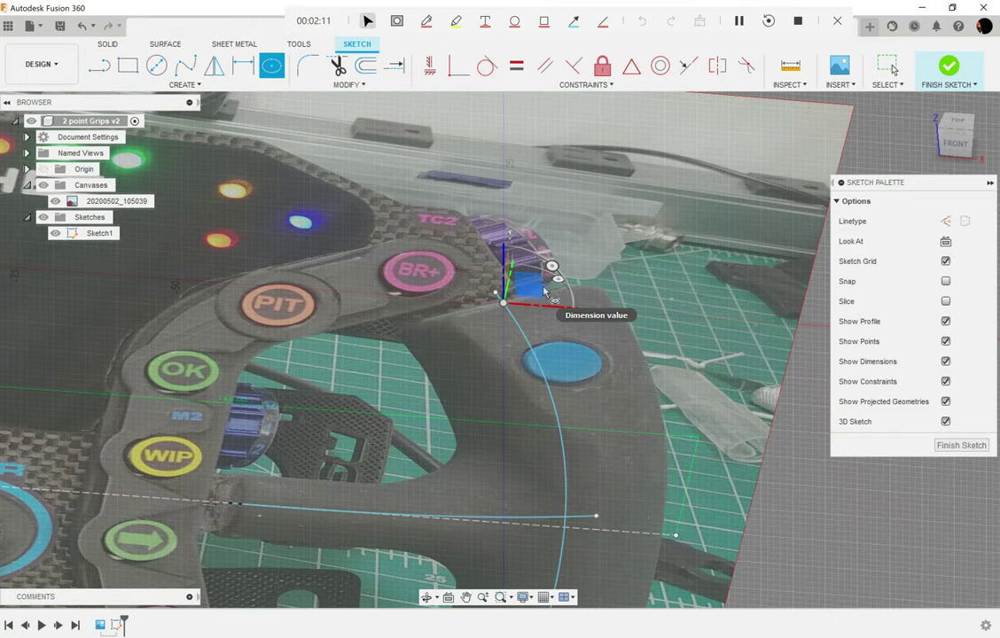
middle_click_drag(633, 280, 635, 436, "shift")
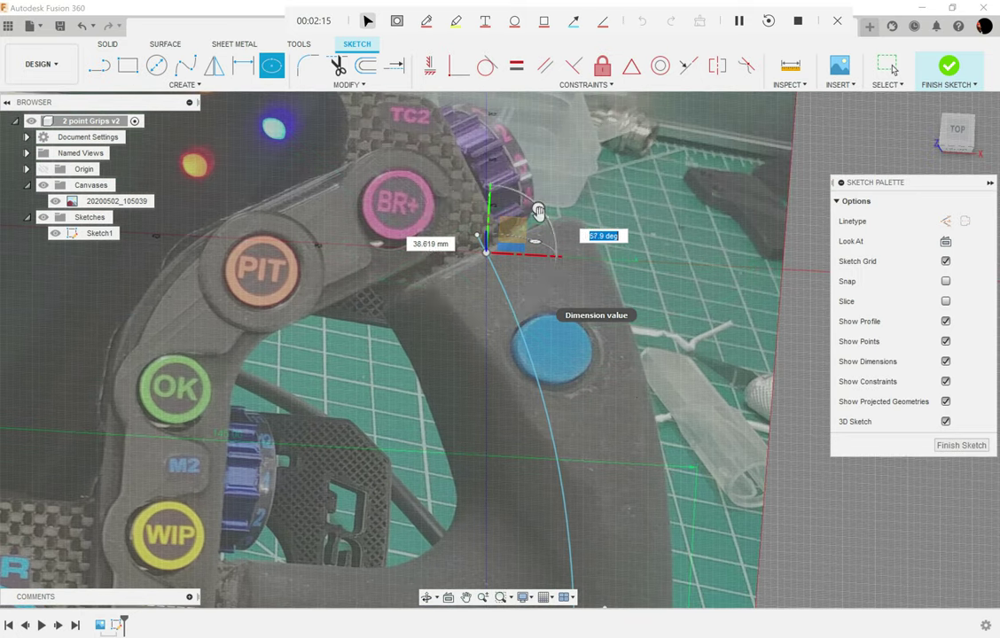
left_click_drag(539, 209, 514, 192)
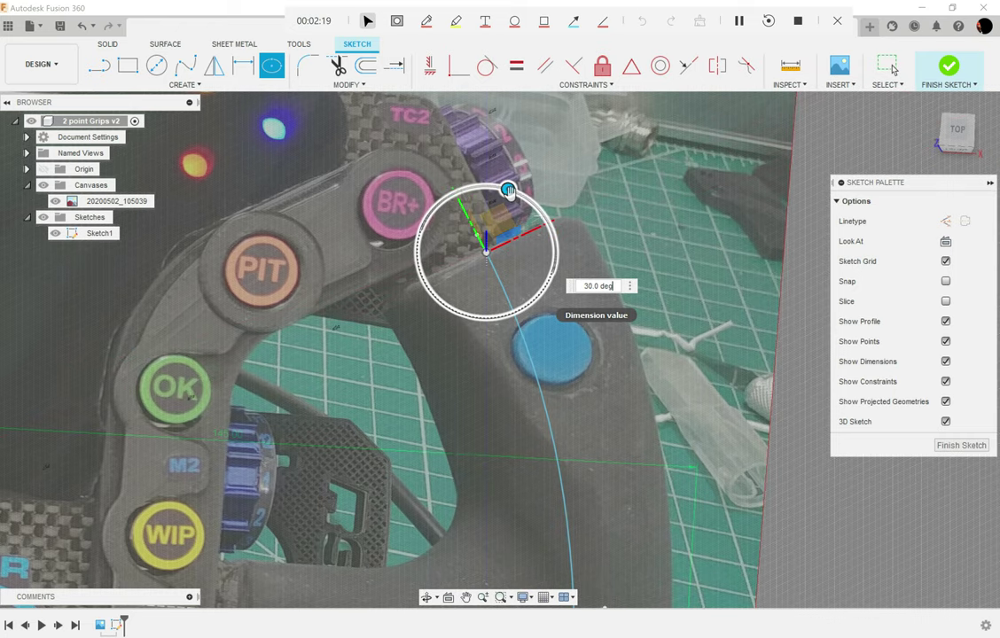
left_click(507, 190)
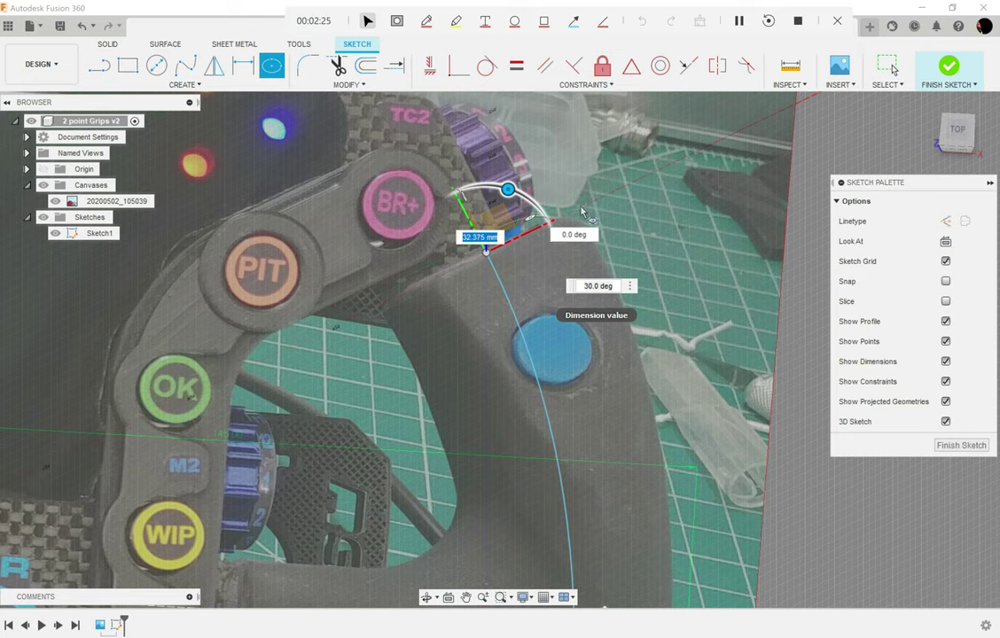
type("34")
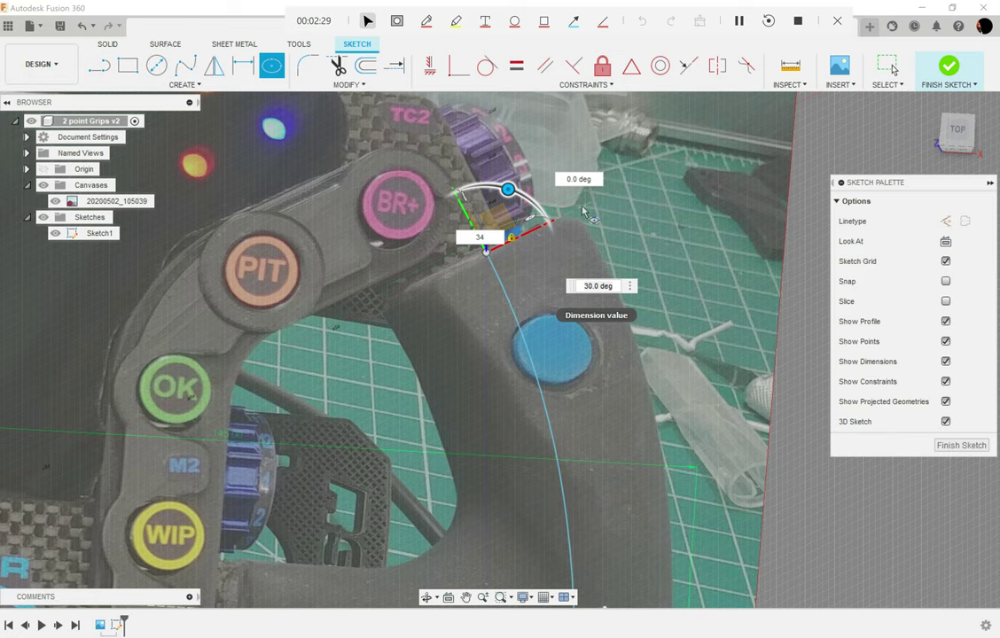
key("Escape")
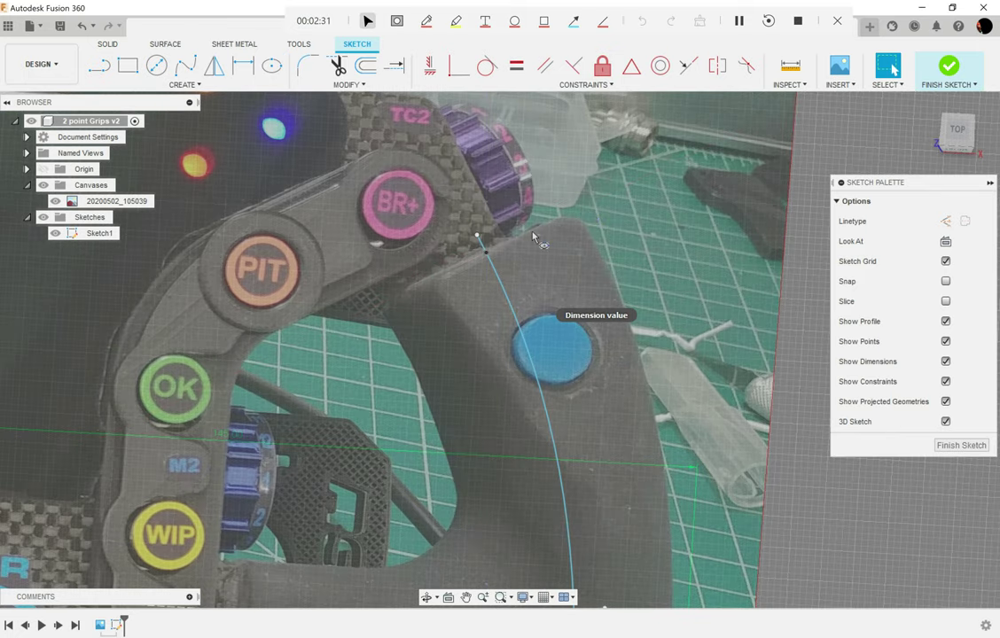
Step: Draw an ellipse with 34 mm and 42 mm axes across the grip, centred on the grip spline's upper sketch point, on a plane rotated 30°
left_click(272, 66)
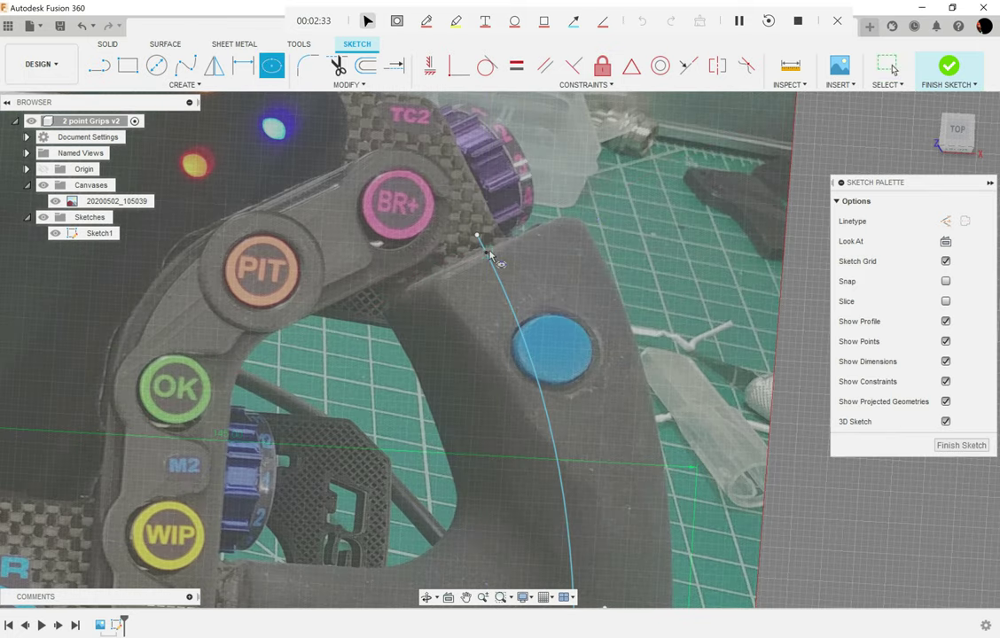
left_click(485, 252)
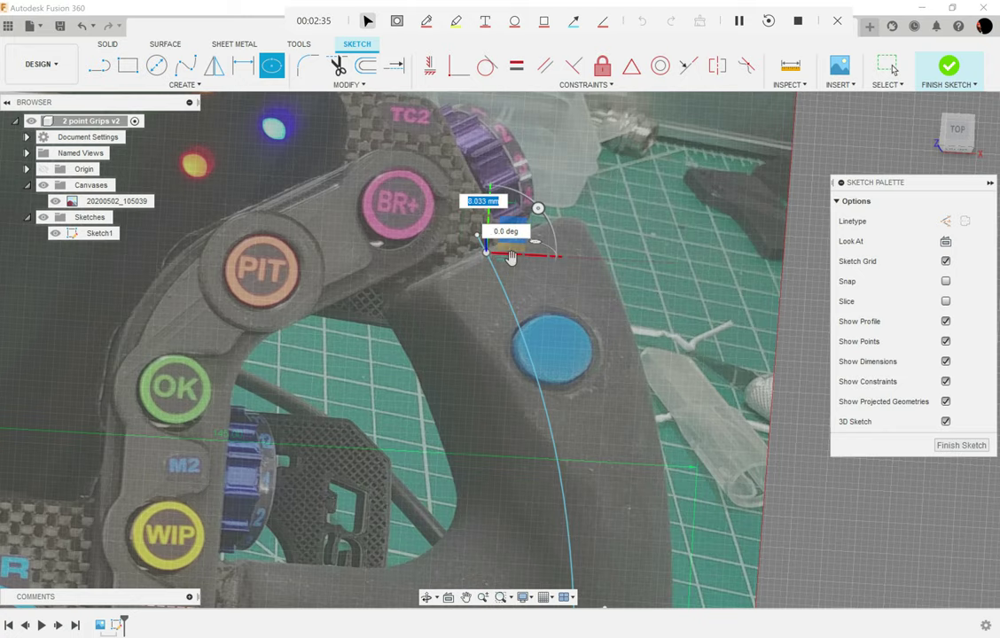
middle_click_drag(510, 257, 559, 357, "shift")
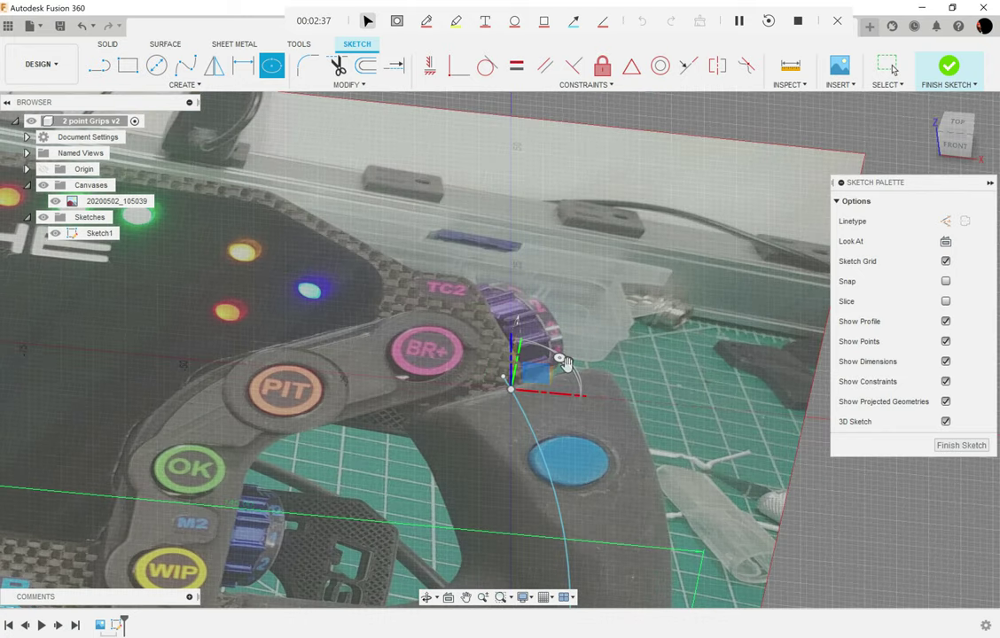
middle_click_drag(569, 406, 542, 234, "shift")
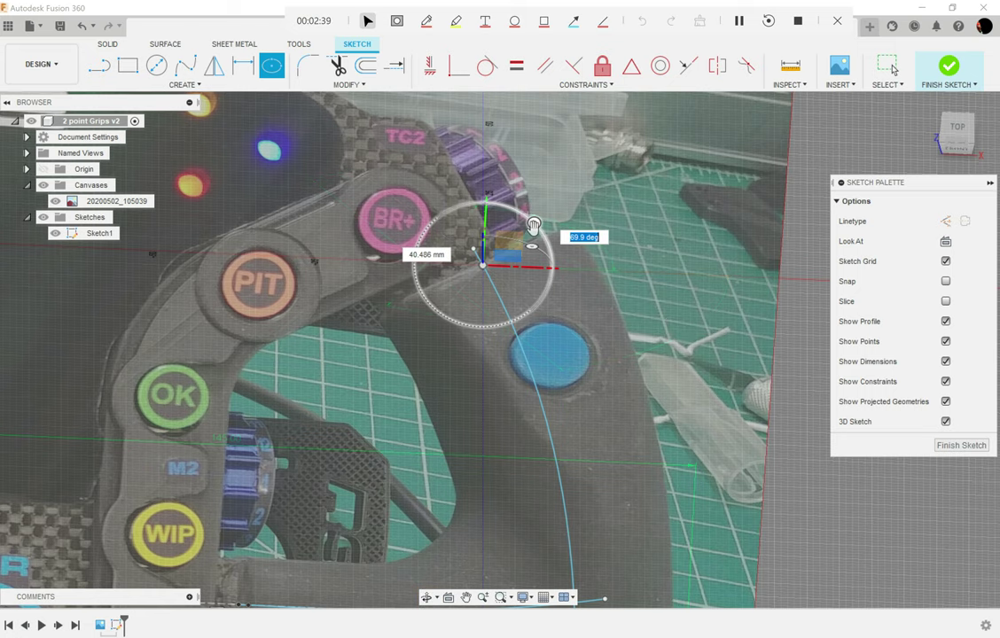
type("30")
key("Tab")
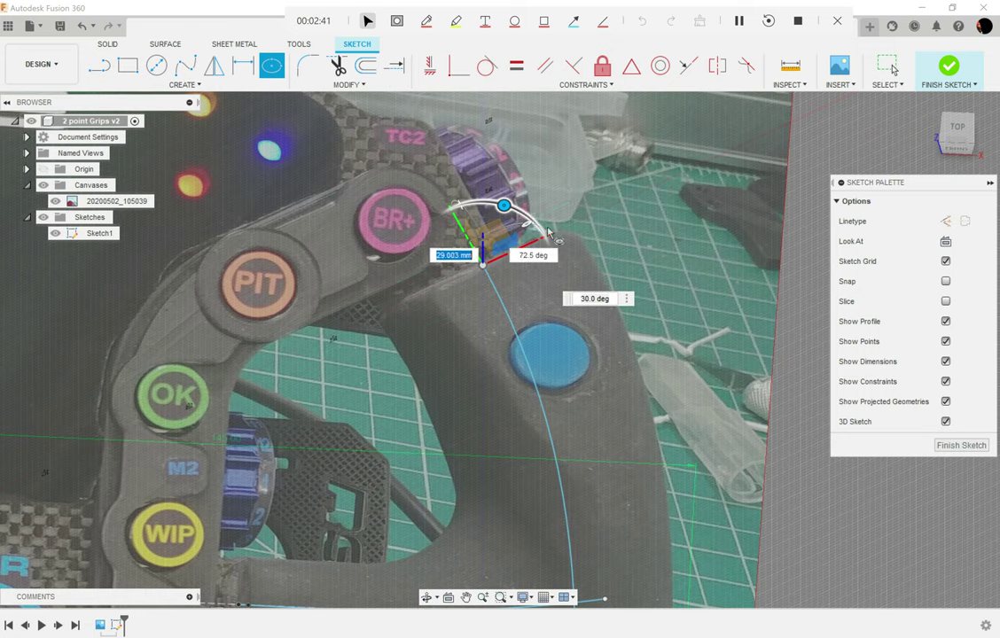
type("34")
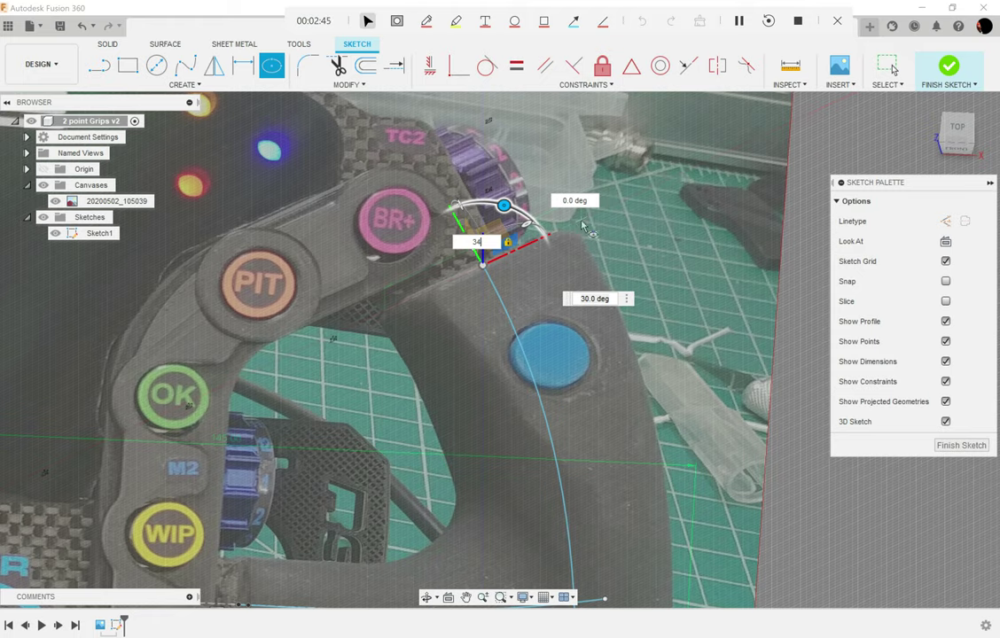
key("Tab")
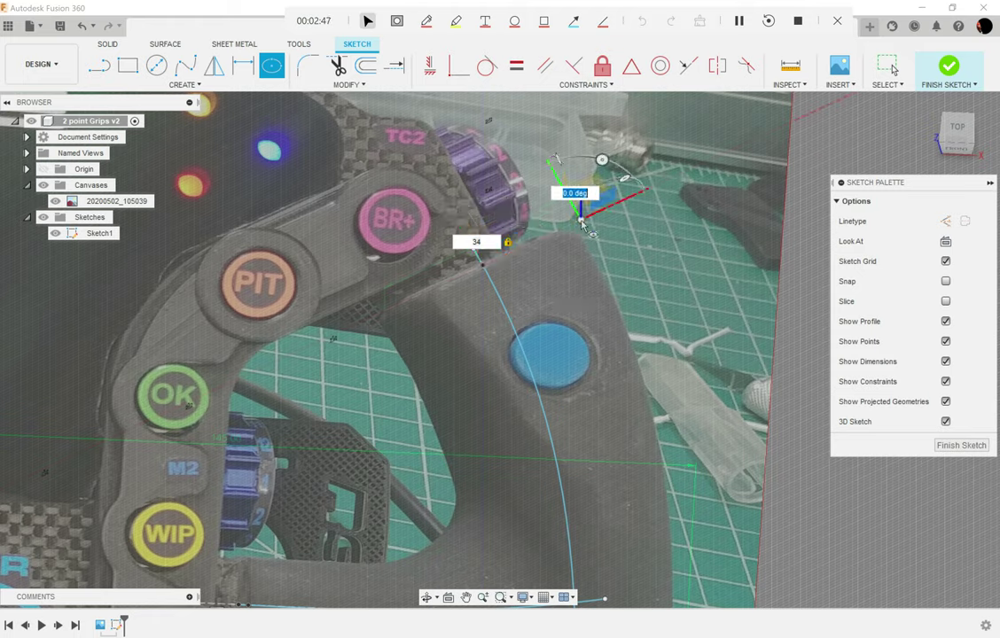
left_click(580, 223)
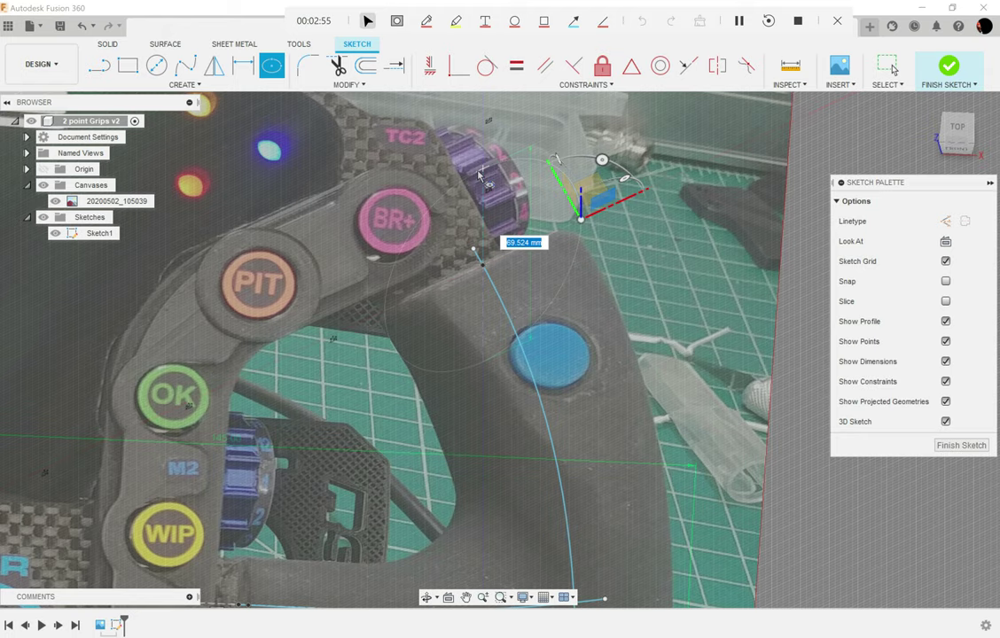
type("42")
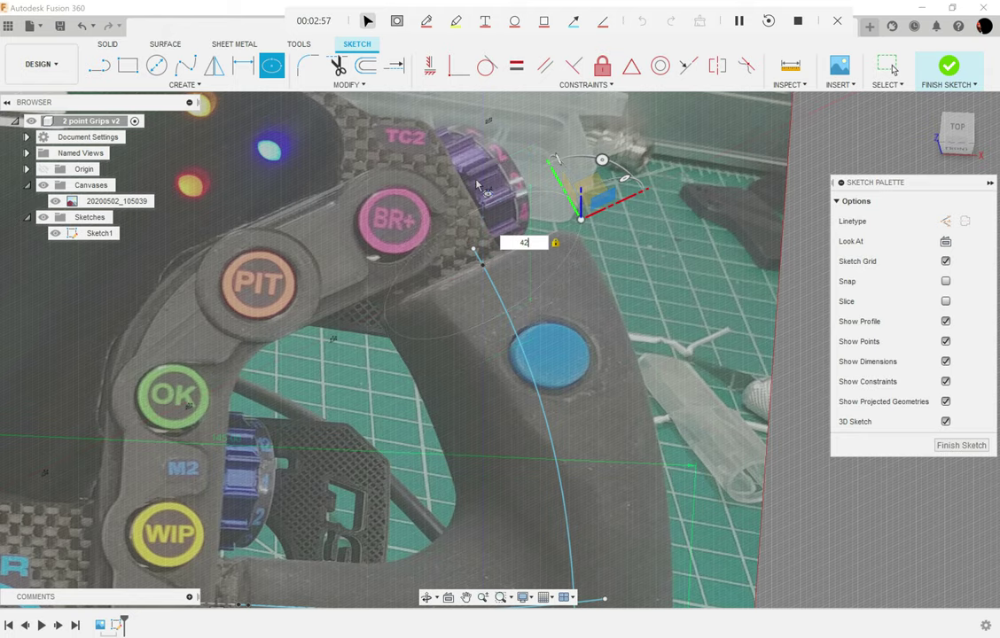
left_click(495, 258)
scroll(499, 259, "down", 2)
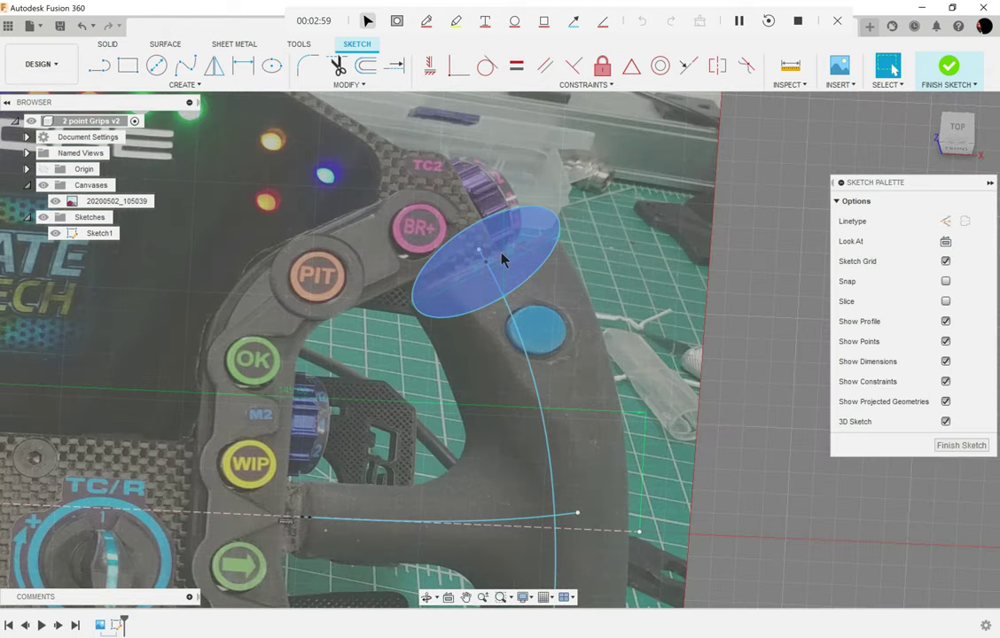
mouse_move(501, 283)
middle_mouse_down("shift")
mouse_move(498, 219)
mouse_move(506, 288)
middle_mouse_up("shift")
middle_click_drag(558, 388, 521, 232)
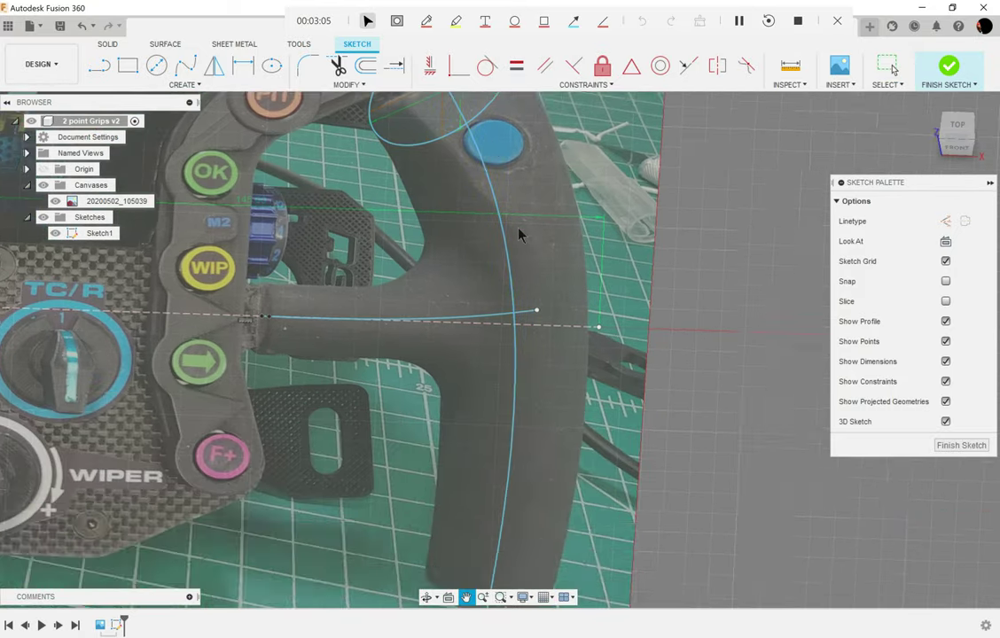
Step: Start an ellipse centred on the grip spline's lower sketch point, lying on the vertical plane across the grip's end
middle_click_drag(589, 430, 604, 283)
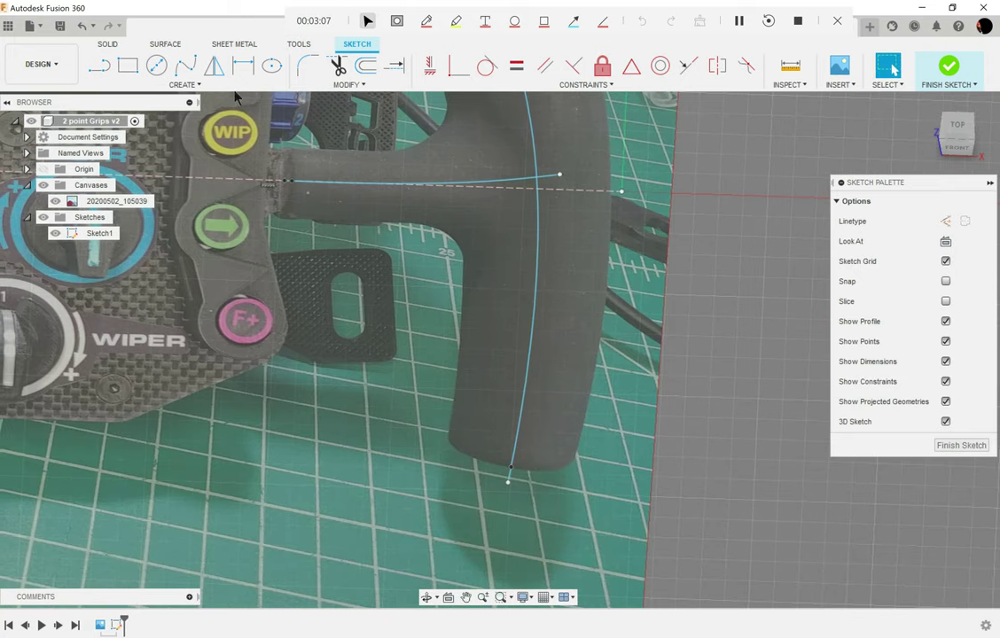
left_click(272, 66)
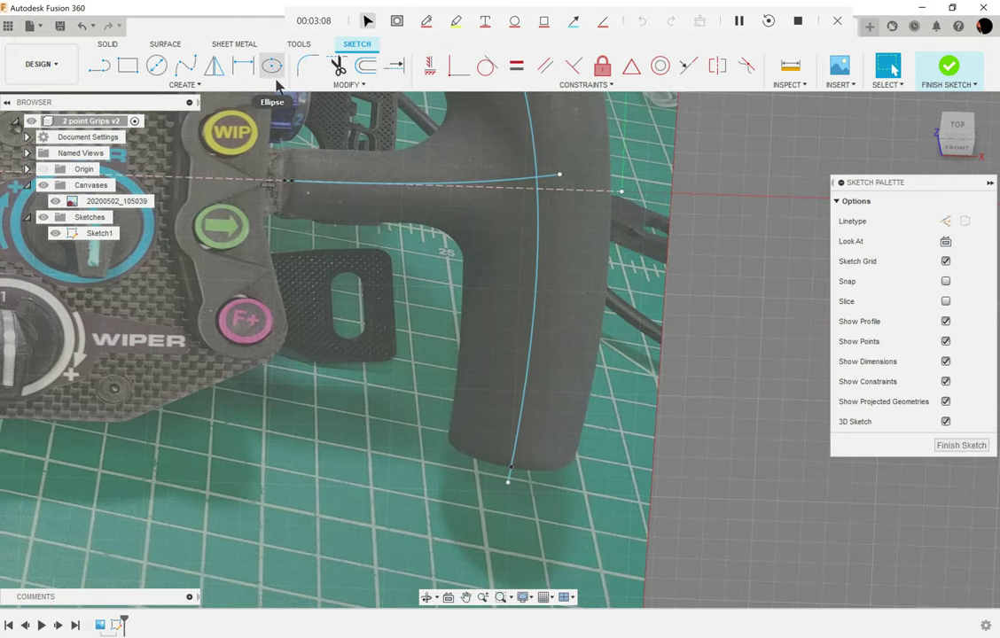
left_click(511, 470)
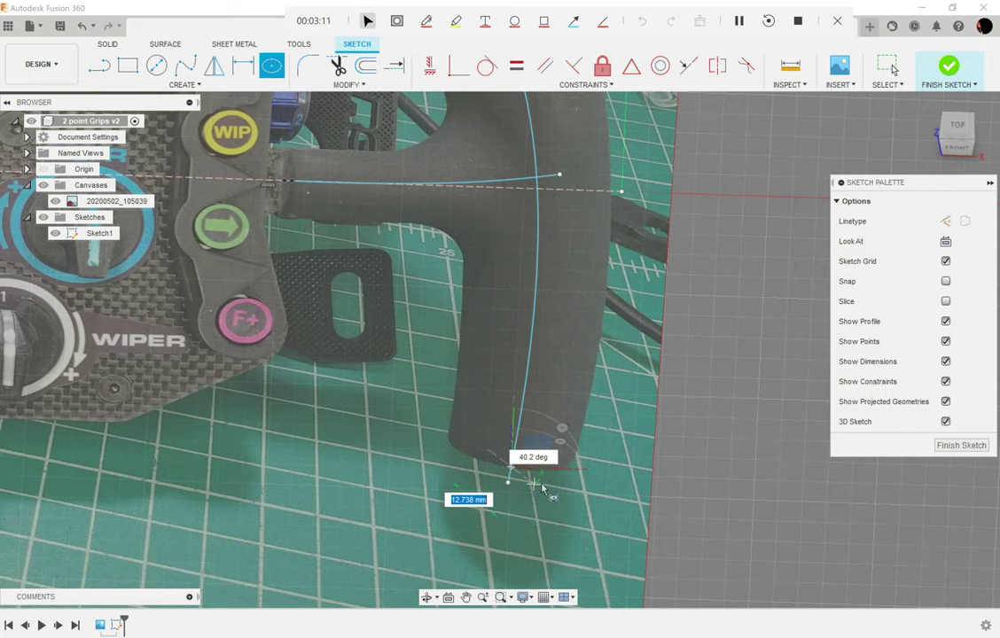
middle_click_drag(551, 491, 567, 388, "shift")
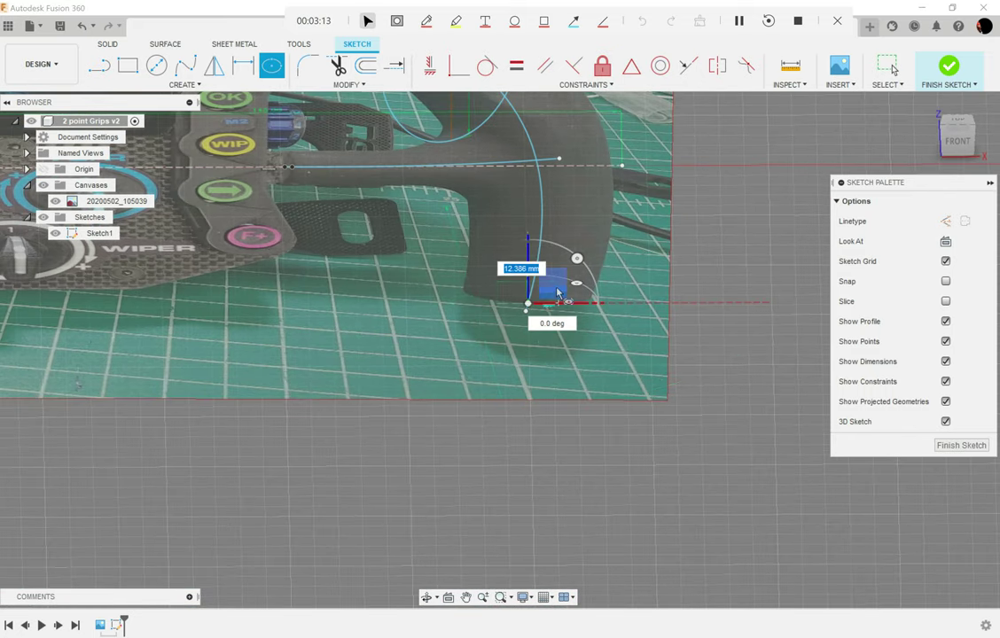
left_click(555, 284)
mouse_move(622, 303)
middle_mouse_down("shift")
mouse_move(636, 343)
mouse_move(631, 390)
middle_mouse_up("shift")
left_click(596, 369)
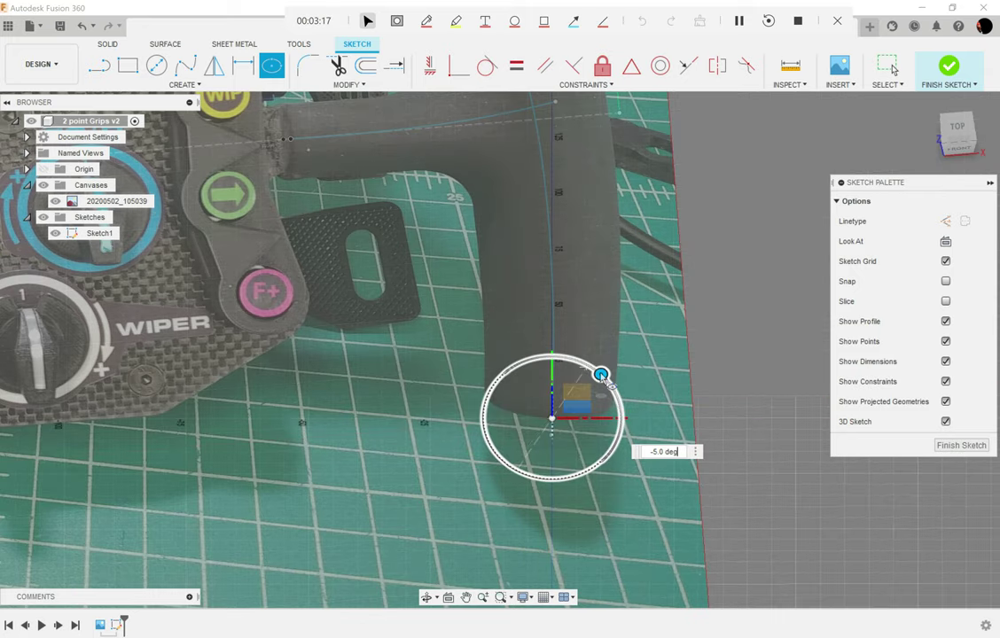
middle_click_drag(638, 348, 617, 361, "shift")
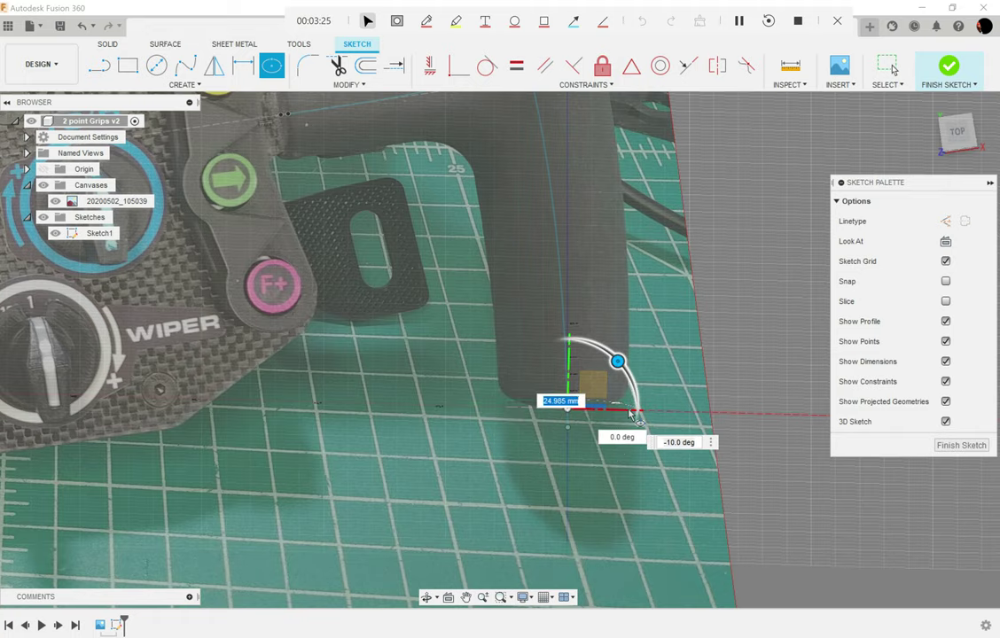
middle_click_drag(631, 414, 632, 392, "shift")
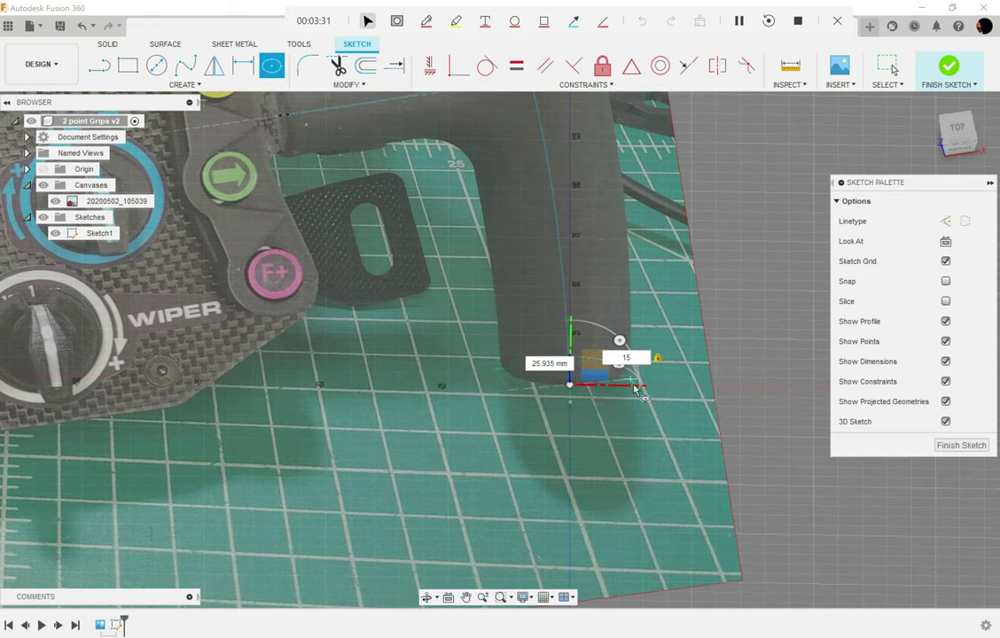
Step: Set the lower grip ellipse's first axis to 25 mm at 15° and its second axis to 32 mm, and finish it
key("Tab")
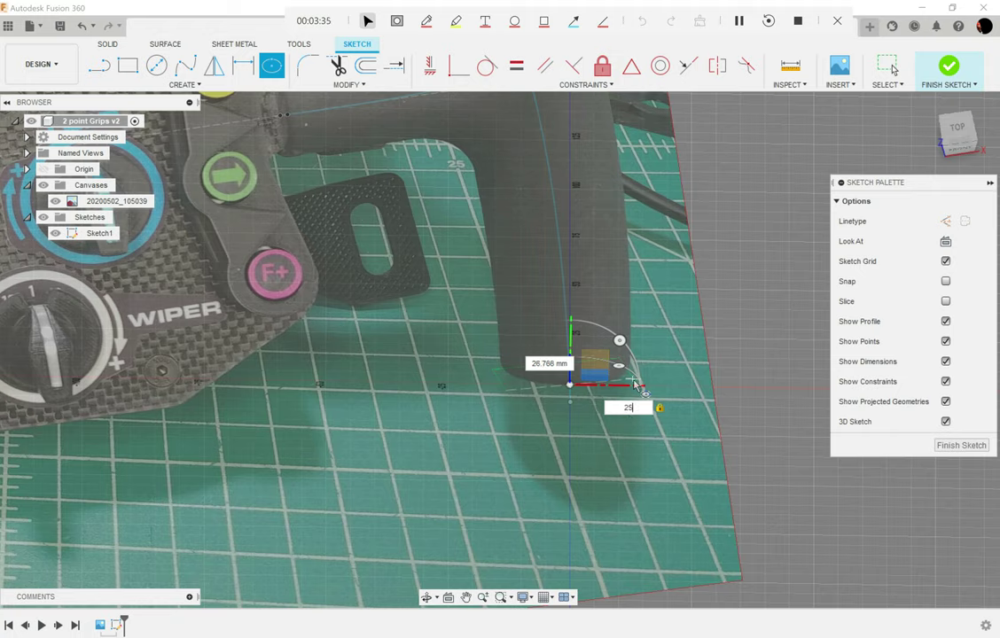
key("Tab")
key("Tab")
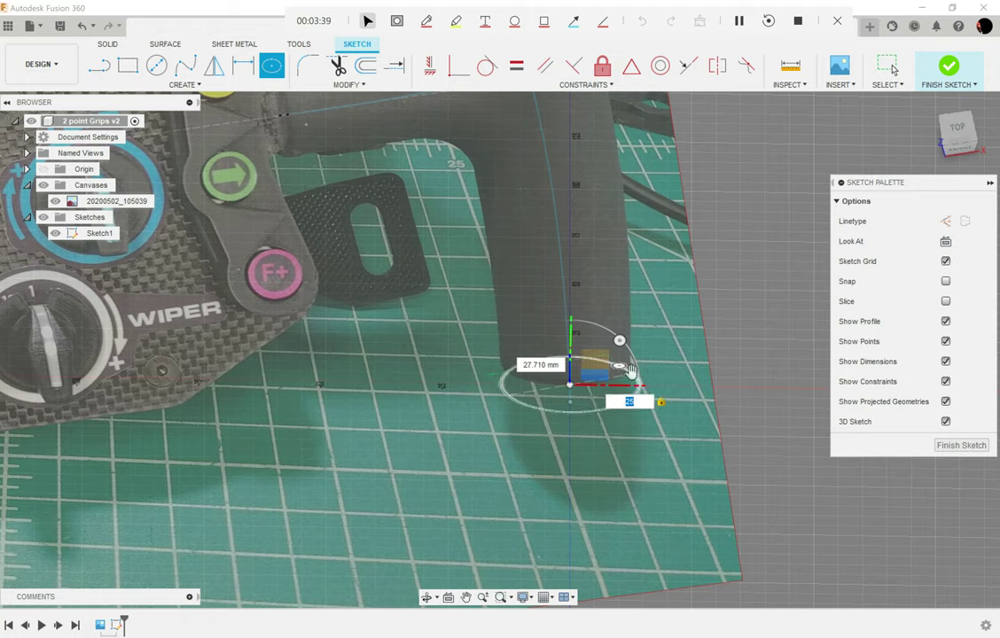
type("15")
key("Tab")
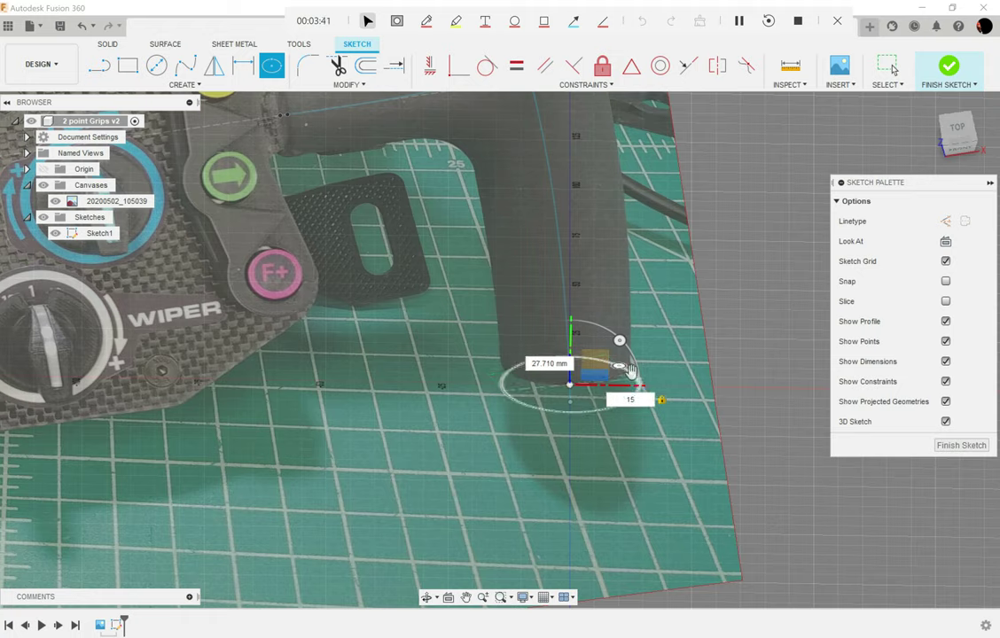
type("25")
key("Tab")
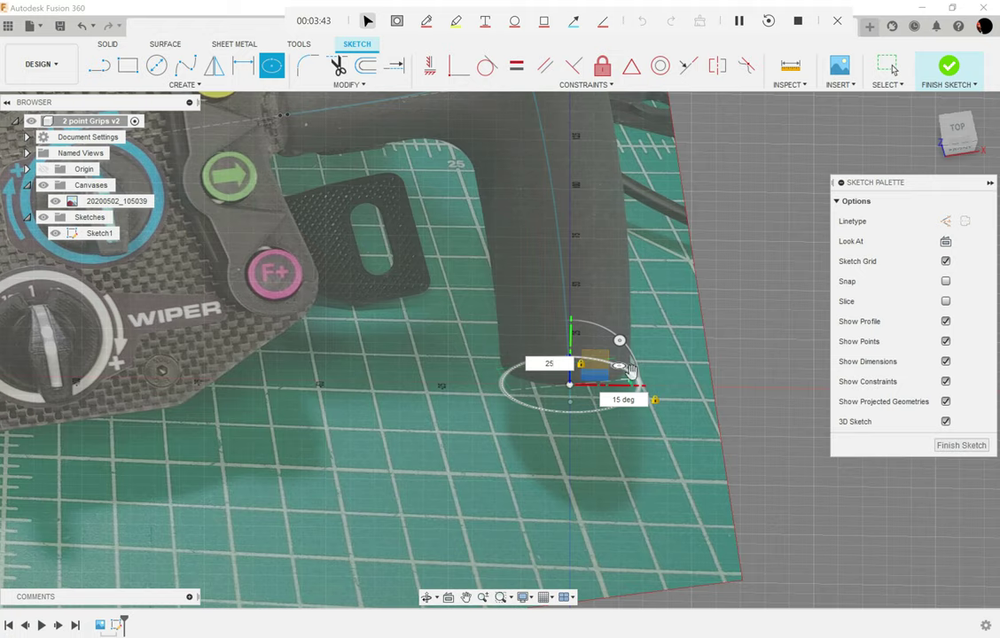
key("Tab")
key("Return")
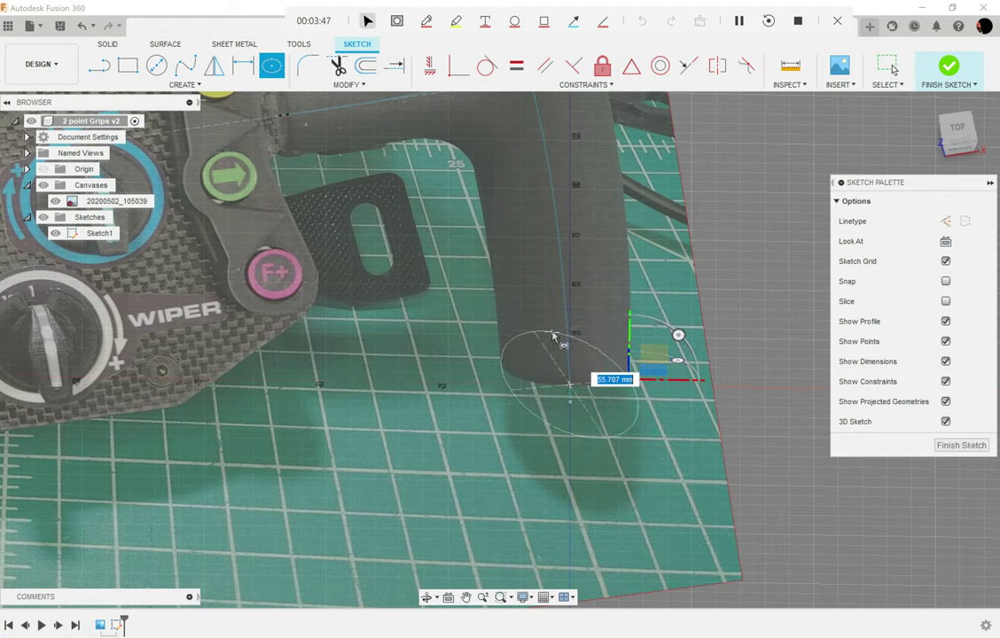
type("32")
key("Tab")
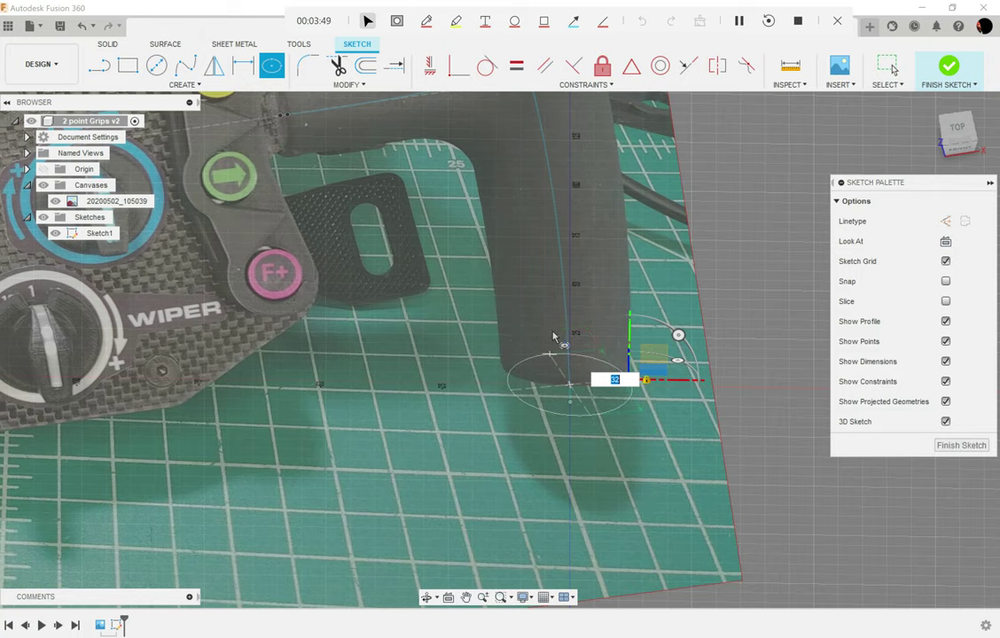
key("Return")
Step: Start an ellipse centred on the spoke spline's inner sketch point, on the vertical plane across the spoke
scroll(613, 360, "down", 4)
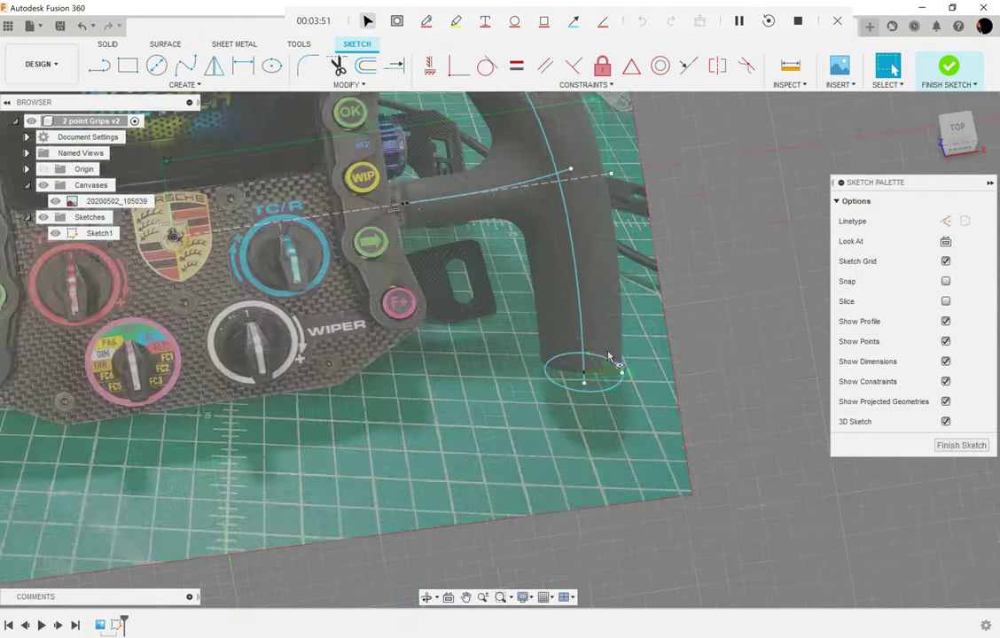
middle_click_drag(614, 362, 475, 285, "shift")
mouse_move(588, 317)
middle_mouse_down("shift")
mouse_move(607, 337)
mouse_move(593, 335)
middle_mouse_up("shift")
scroll(485, 262, "up", 8)
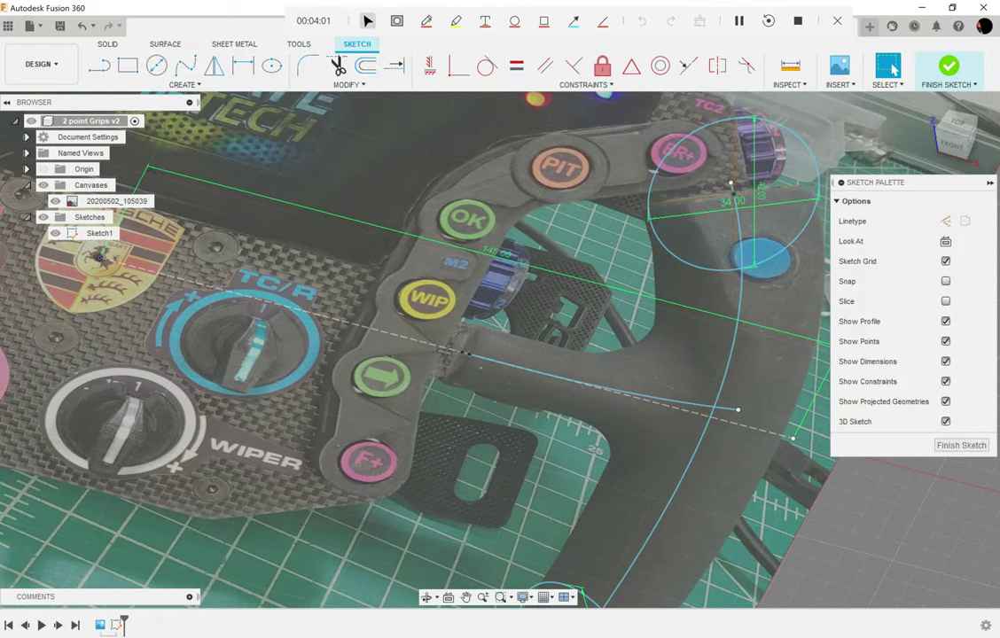
left_click(272, 64)
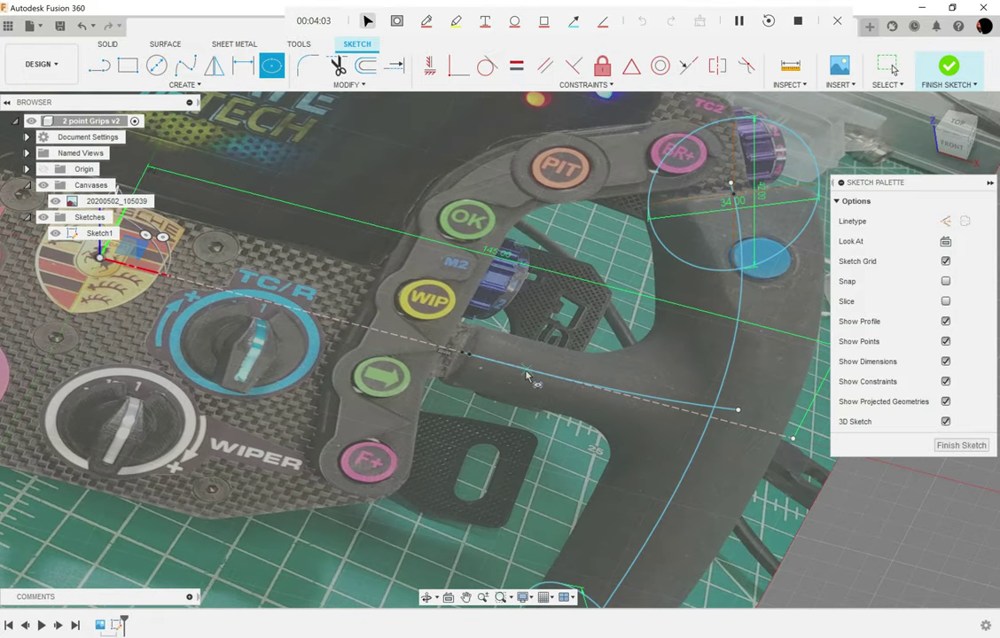
left_click(469, 355)
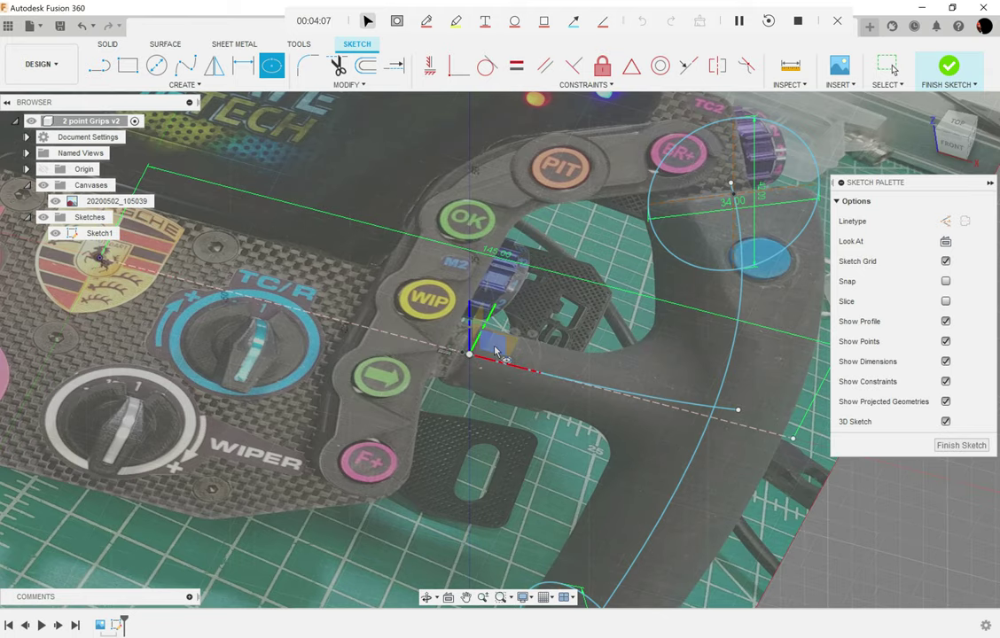
middle_click_drag(544, 328, 562, 368, "shift")
mouse_move(538, 327)
left_mouse_down()
mouse_move(457, 303)
mouse_move(486, 290)
mouse_move(445, 300)
left_mouse_up()
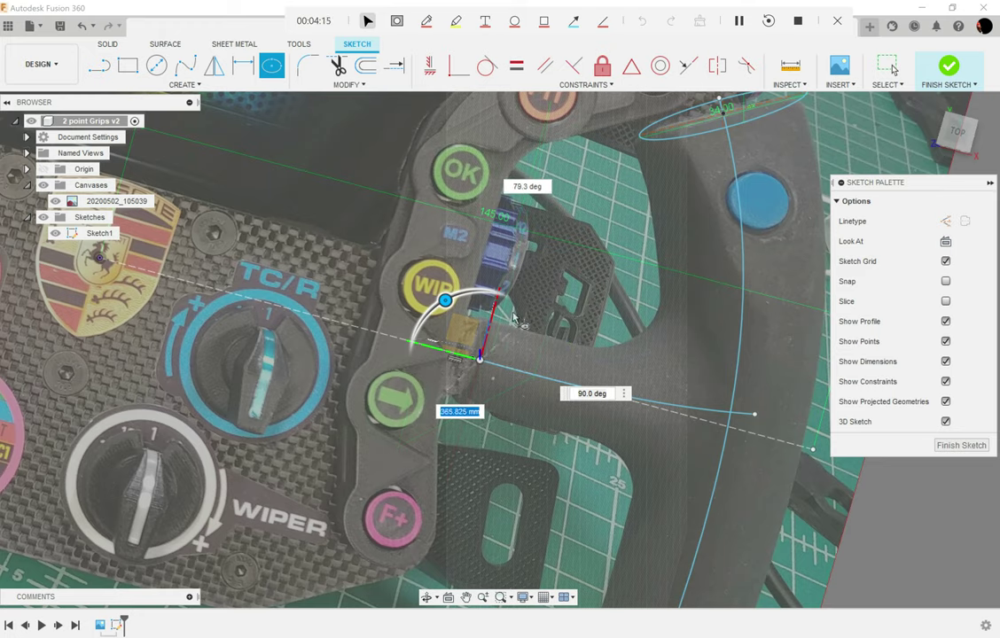
key("Escape")
middle_click_drag(542, 339, 457, 316, "shift")
middle_click_drag(402, 377, 539, 267)
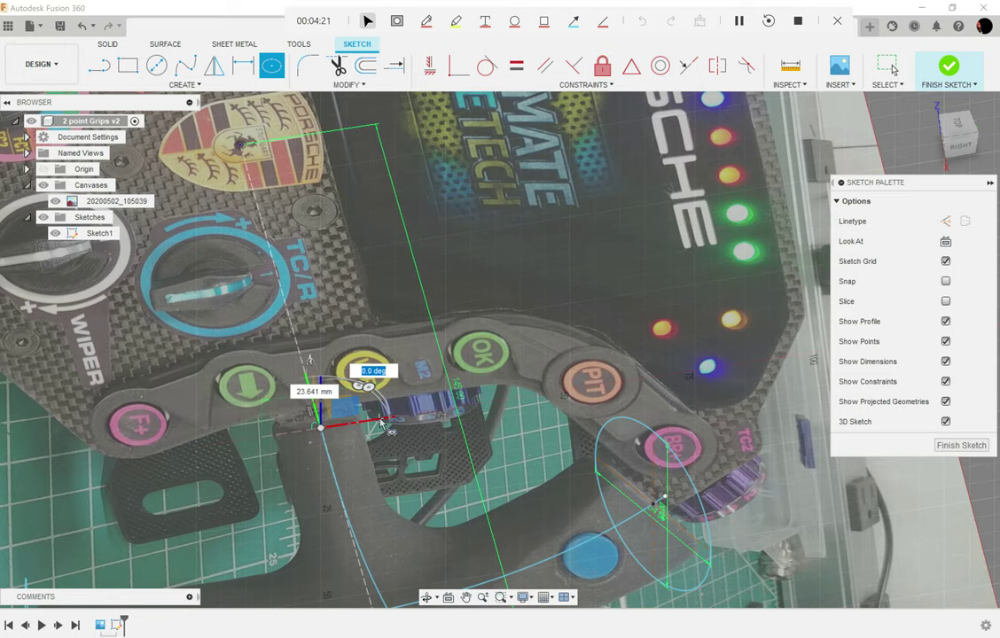
Step: Set the spoke ellipse's first axis to 16 mm at 20° and its second axis to 25 mm, and finish it
type("20")
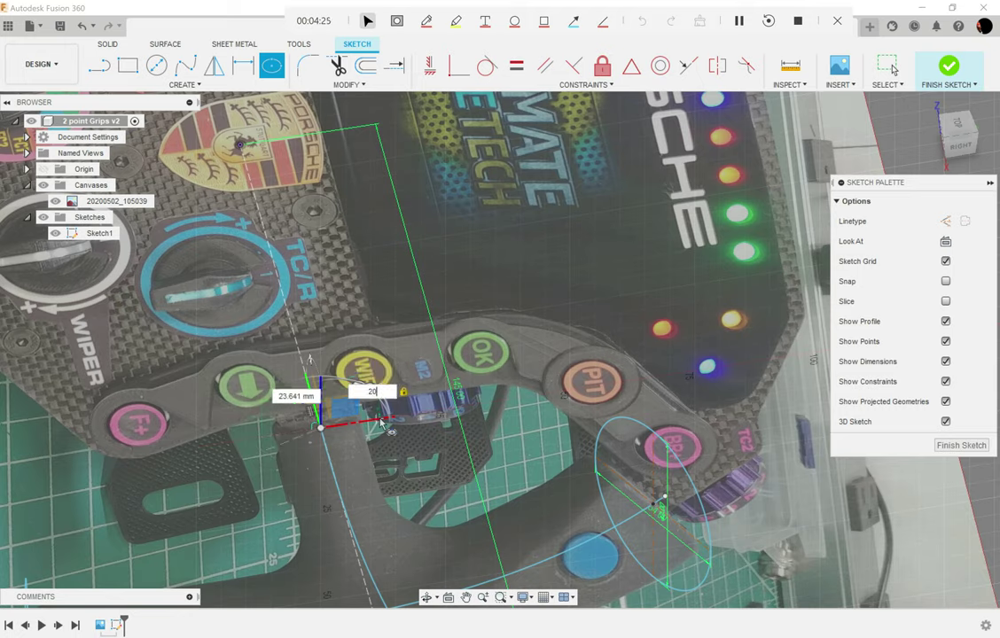
key("Tab")
type("16")
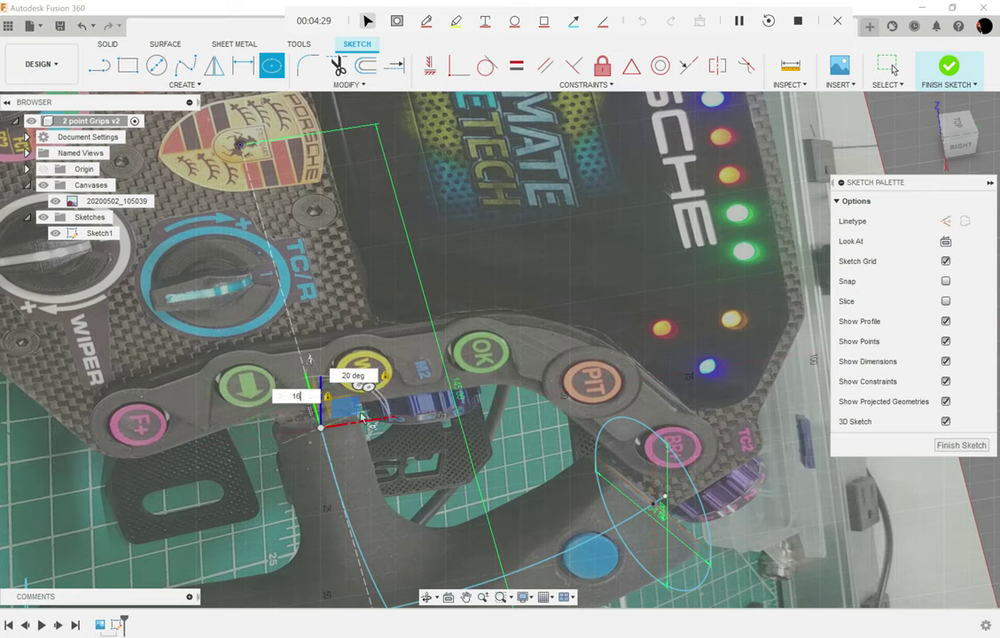
key("Return")
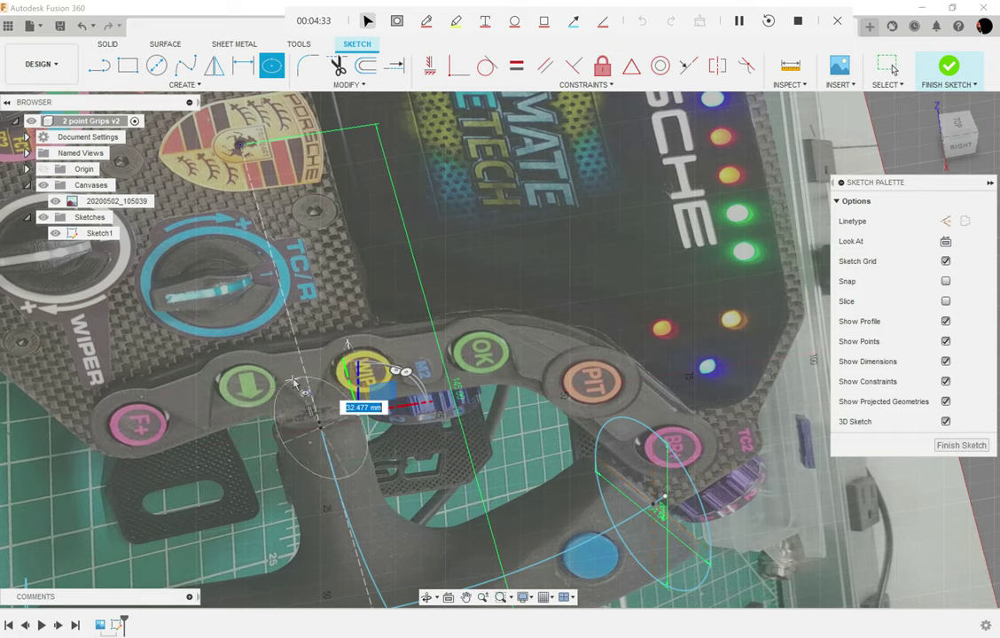
type("25")
key("Tab")
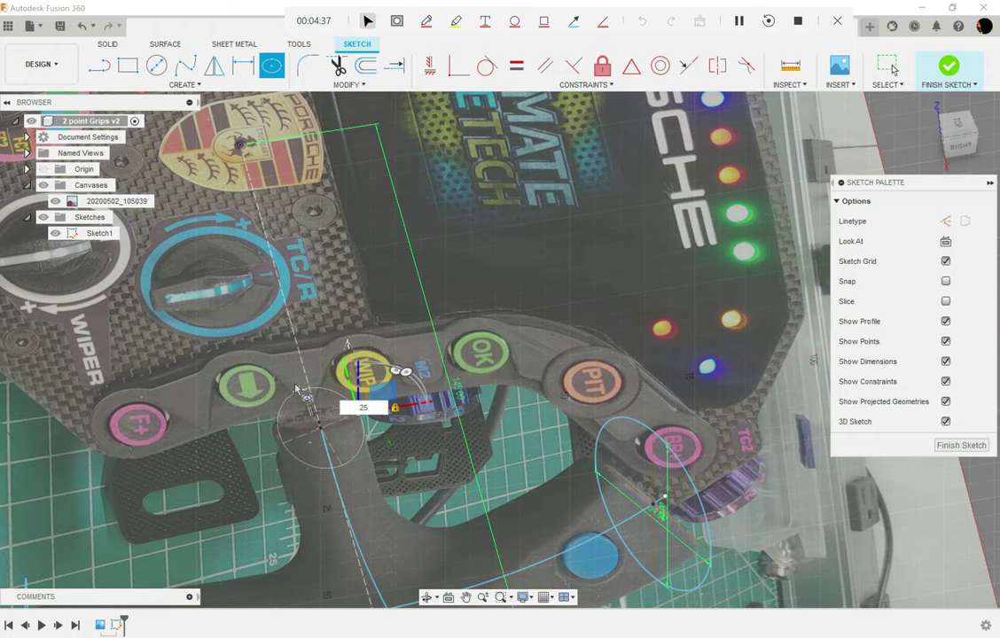
key("Return")
Step: Start an ellipse centred on the spoke spline's outer endpoint, inside the grip, with its drawing plane rotated 90°
scroll(385, 485, "down", 5)
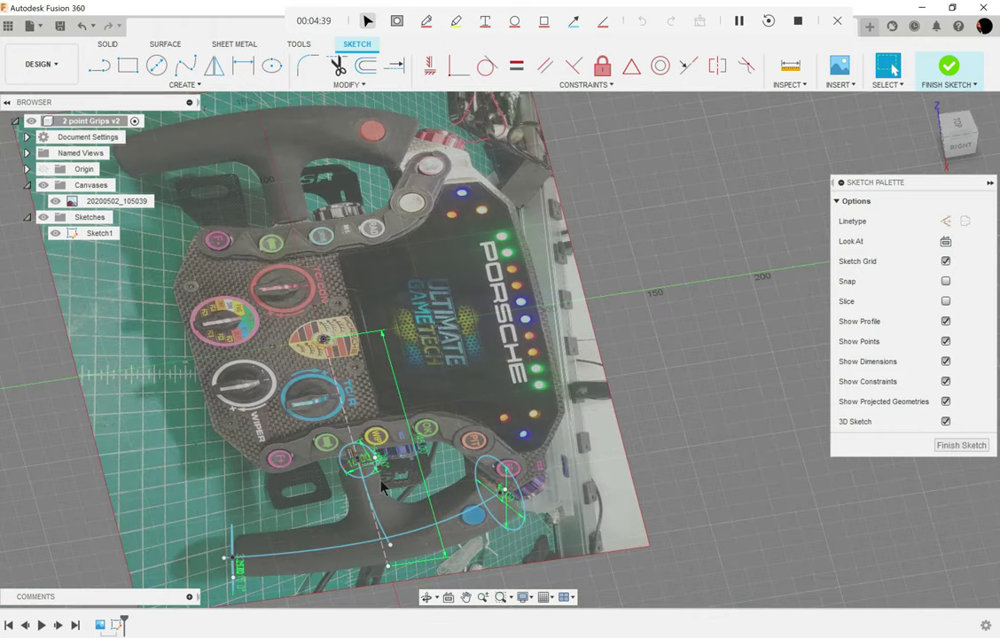
middle_click_drag(382, 484, 450, 382)
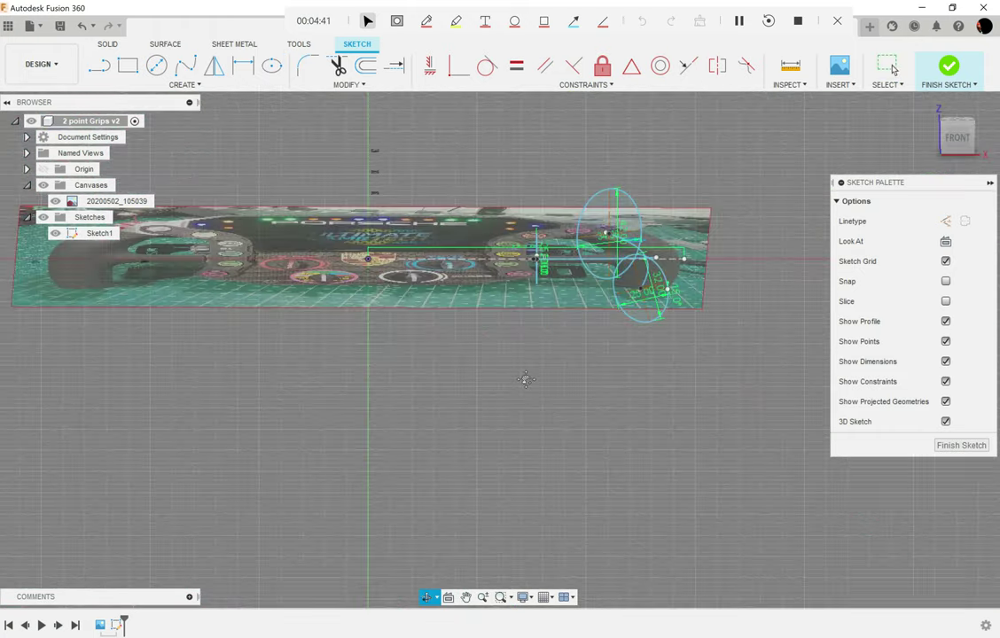
middle_click_drag(525, 379, 444, 440, "shift")
scroll(512, 391, "up", 5)
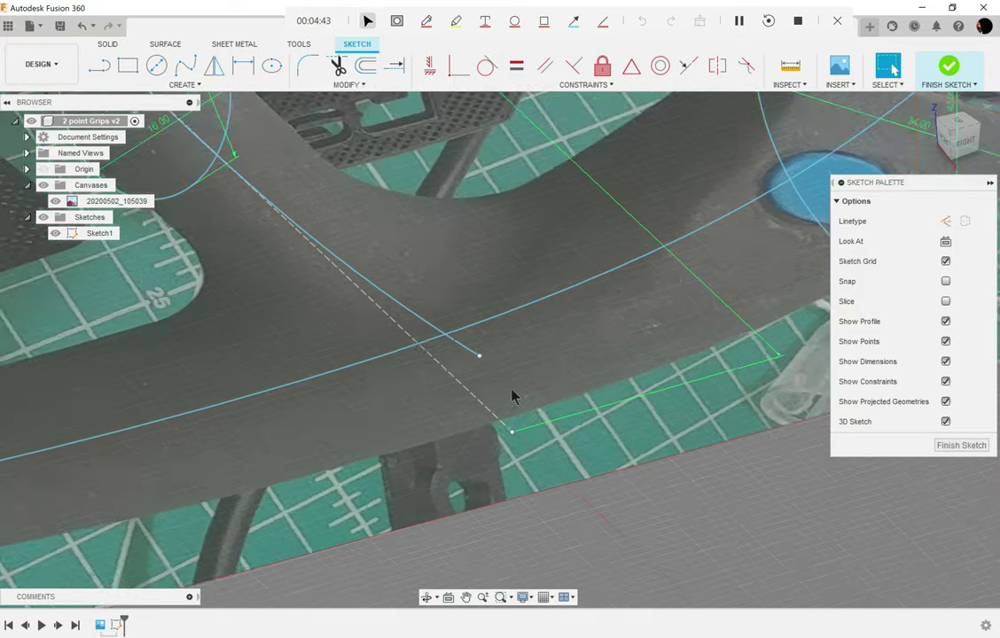
left_click_drag(509, 393, 499, 381)
left_click(271, 66)
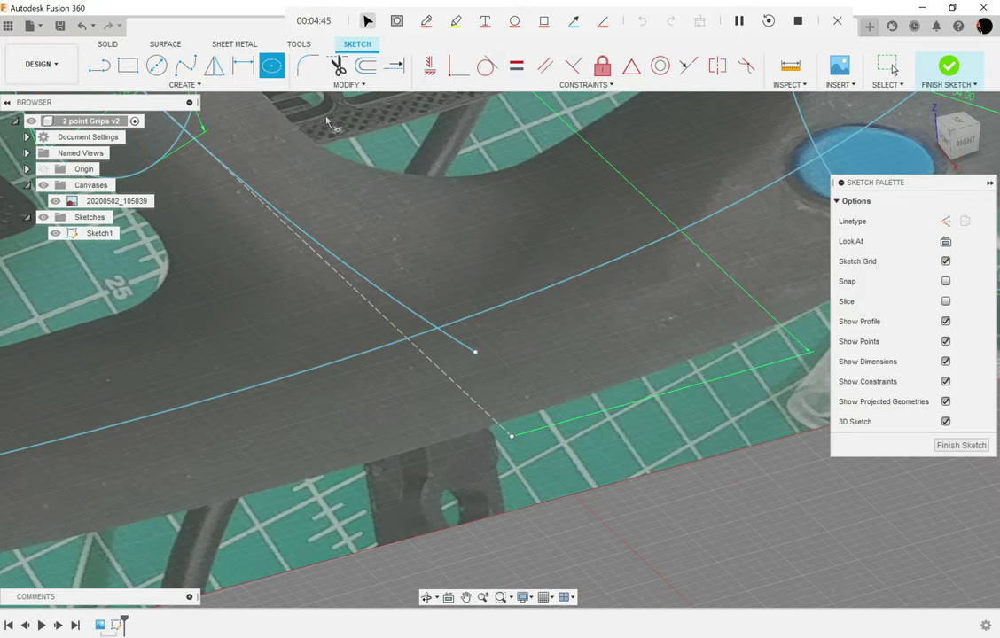
left_click(476, 354)
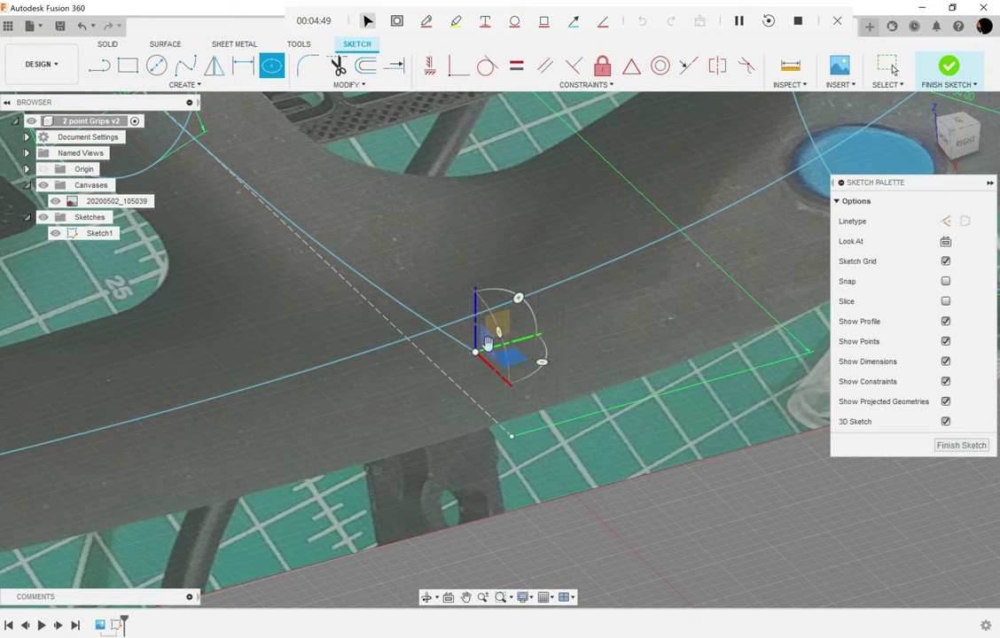
mouse_move(542, 361)
left_mouse_down()
mouse_move(540, 315)
mouse_move(522, 284)
left_mouse_up()
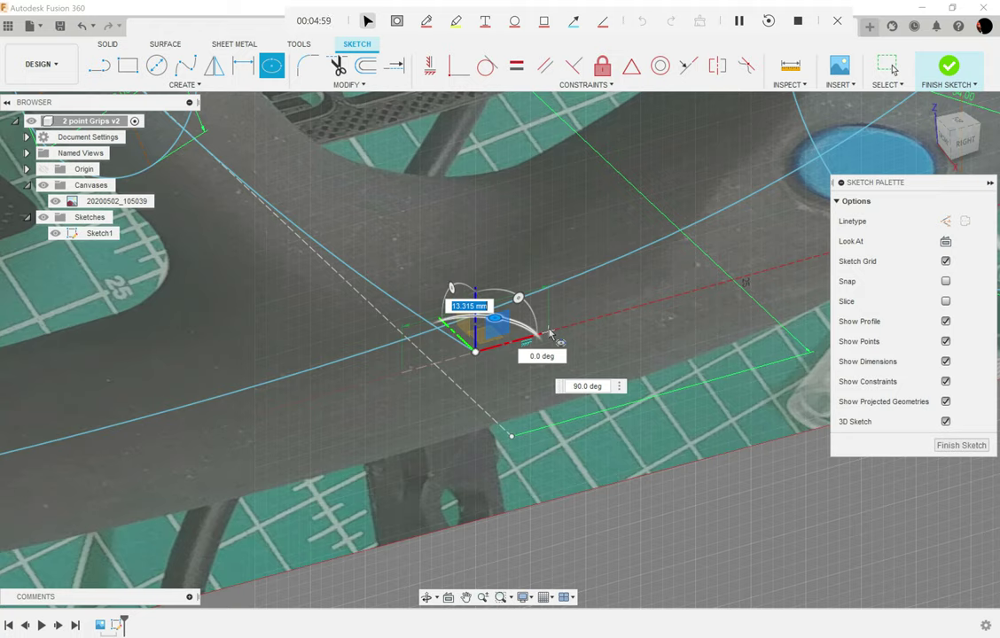
Step: Give the ellipse at the spoke spline's outer endpoint a 20 mm first axis at 20° and a 25 mm second axis
type("20")
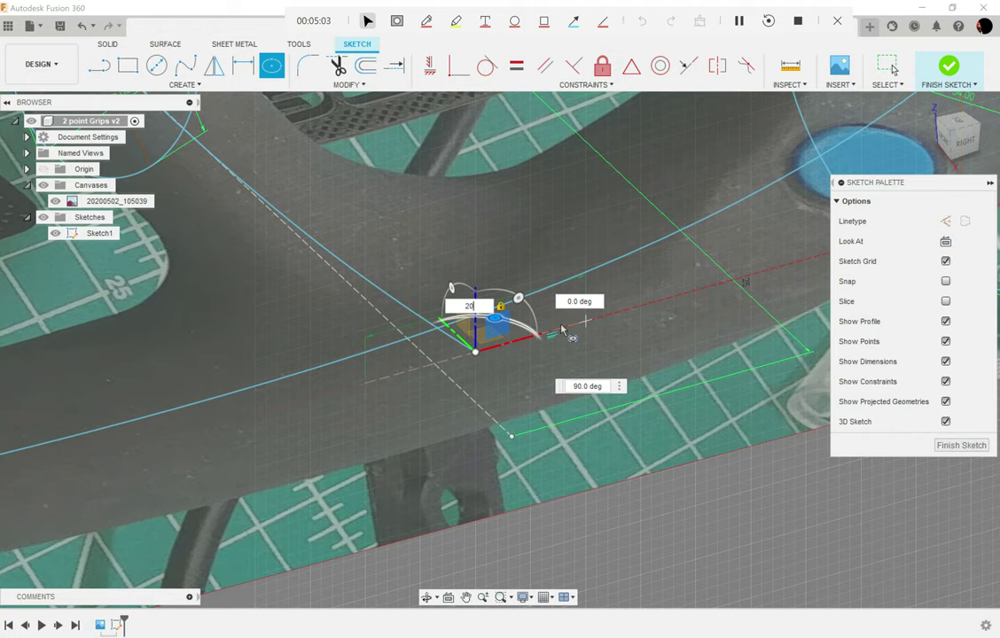
key("Tab")
scroll(561, 329, "down", 5)
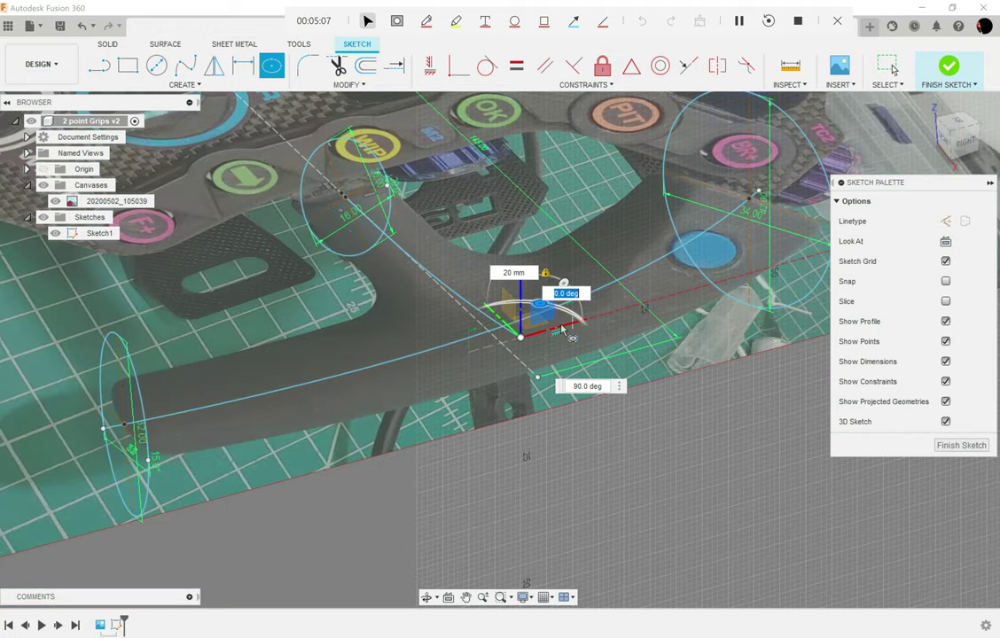
scroll(561, 329, "up", 3)
type("20")
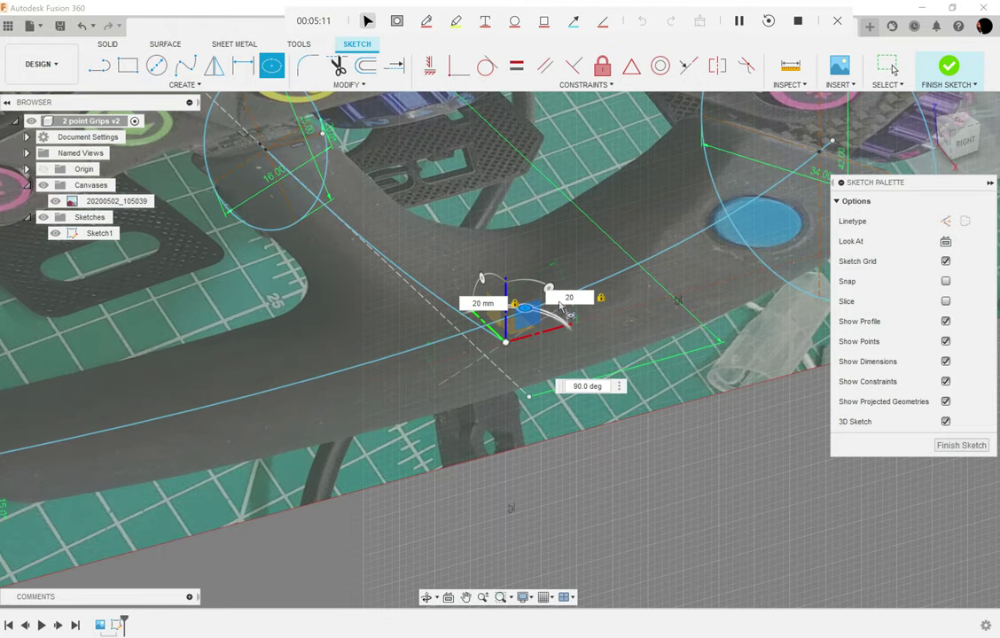
key("Return")
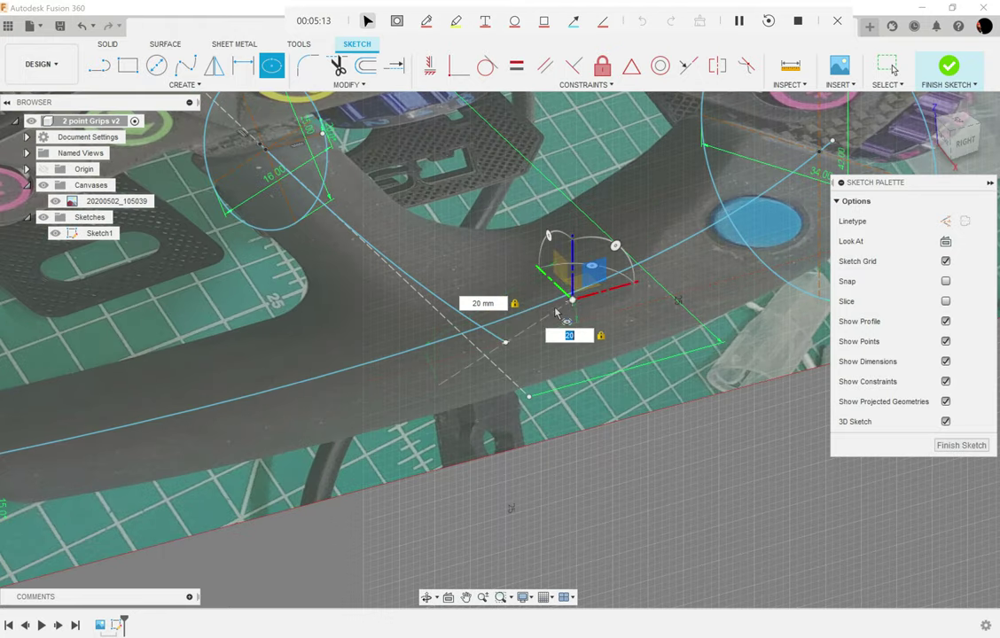
left_click(505, 342)
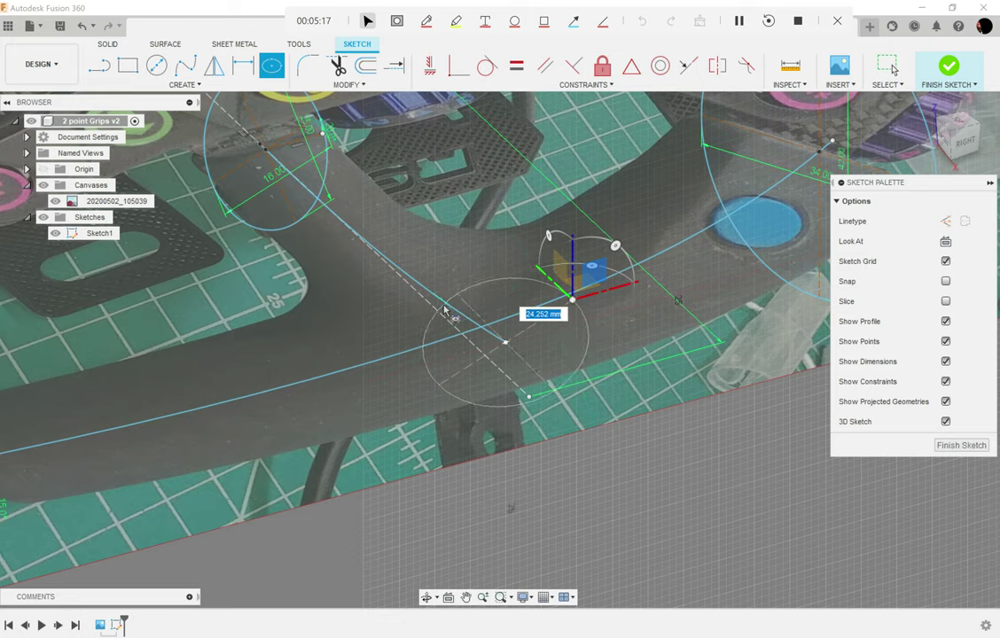
type("25")
key("Return")
Step: Inspect the ellipse at the spoke spline's outer endpoint from other angles and undo it
middle_click_drag(446, 312, 477, 397, "shift")
scroll(696, 254, "down", 3)
scroll(700, 255, "up", 5)
middle_click_drag(698, 261, 673, 296, "shift")
key("ctrl+z")
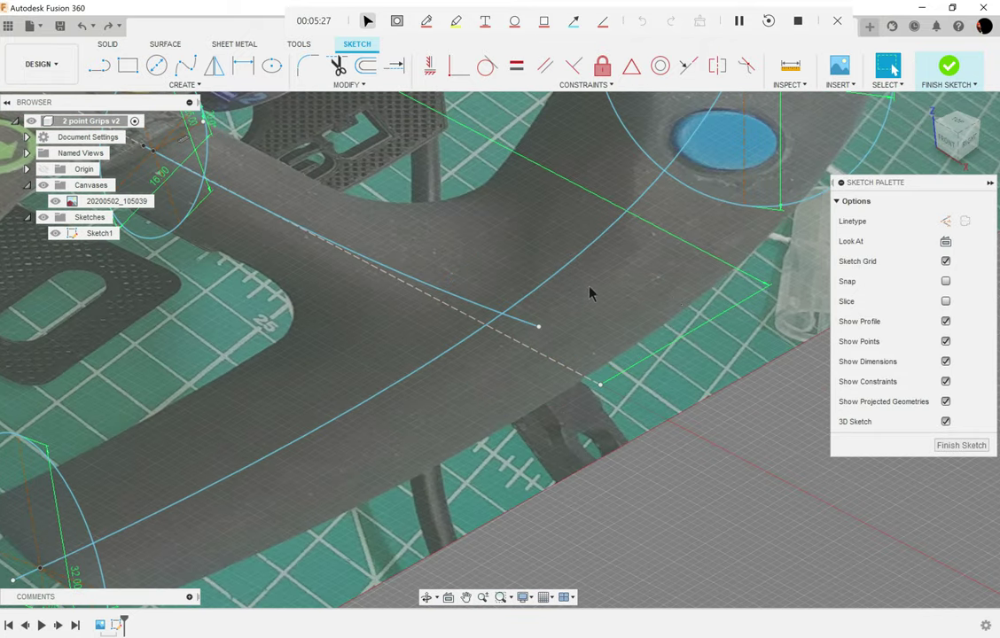
Step: Start an ellipse centred on the spoke spline's outer endpoint, inside the grip, with its drawing plane rotated 90°
left_click(271, 66)
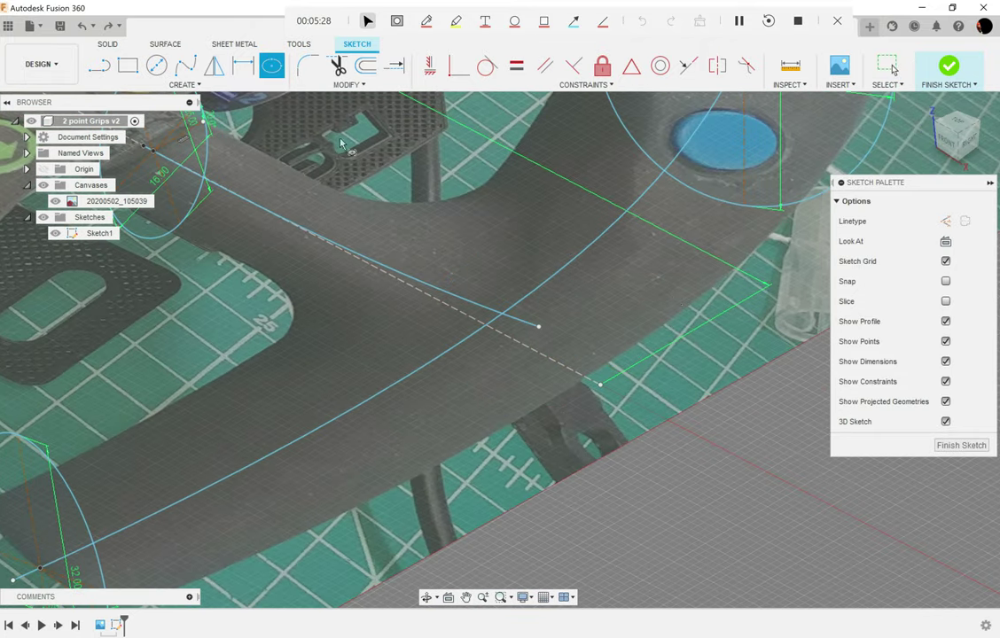
left_click(538, 328)
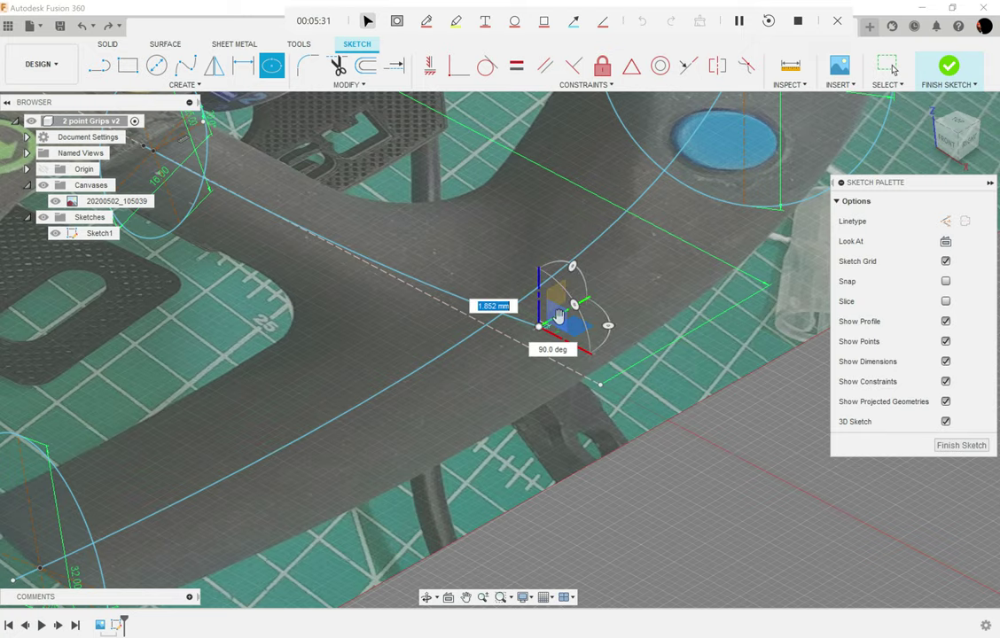
left_click(559, 316)
middle_click_drag(543, 362, 465, 271, "shift")
left_click_drag(387, 521, 348, 423)
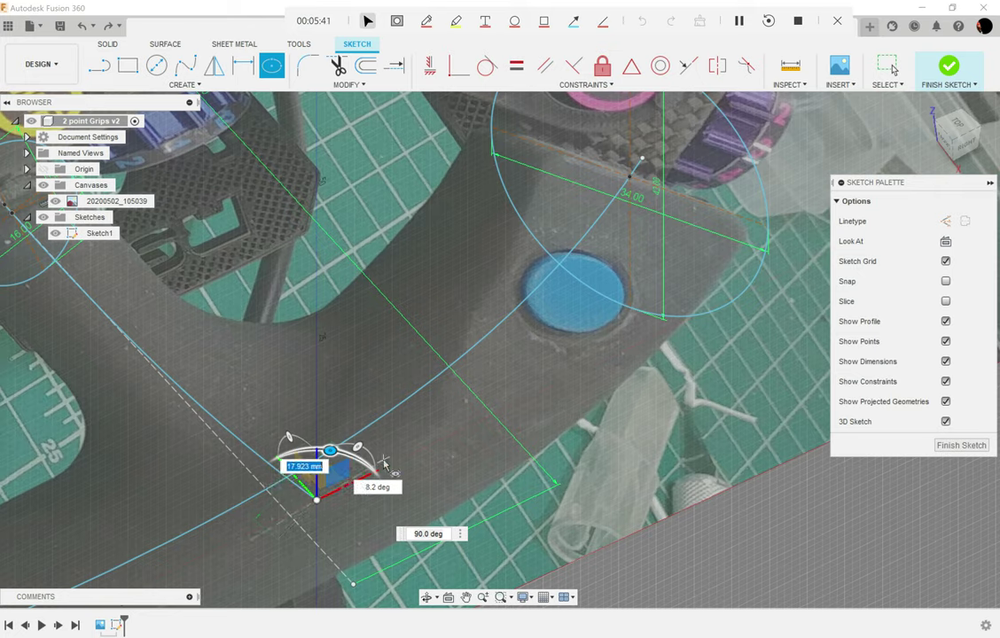
Step: Set the first axis of the ellipse inside the grip to 20 mm at 20° and its second axis to 25 mm
type("16")
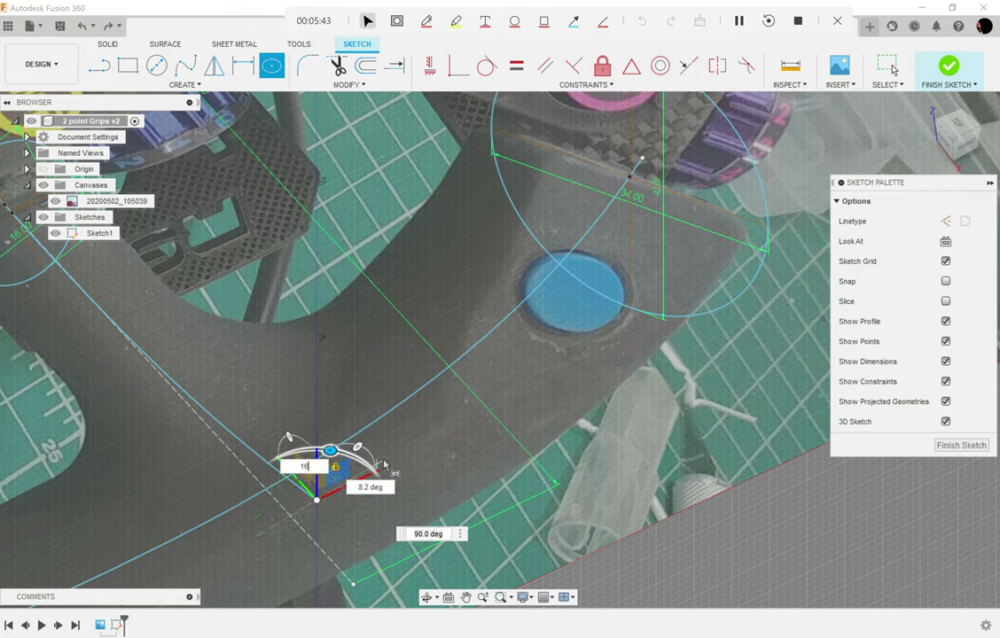
type("20")
key("Tab")
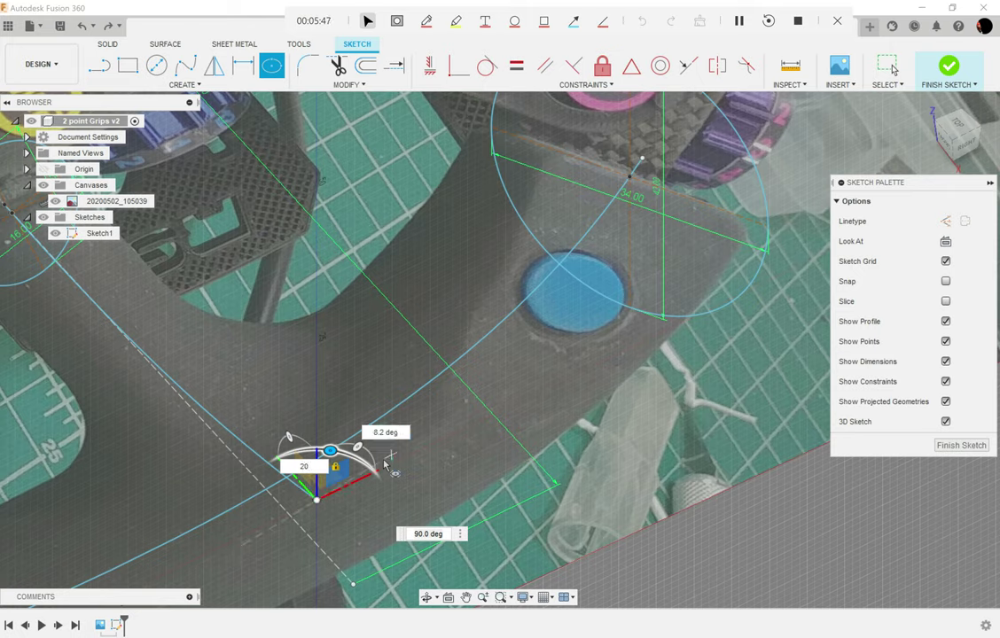
key("Tab")
type("20")
key("Tab")
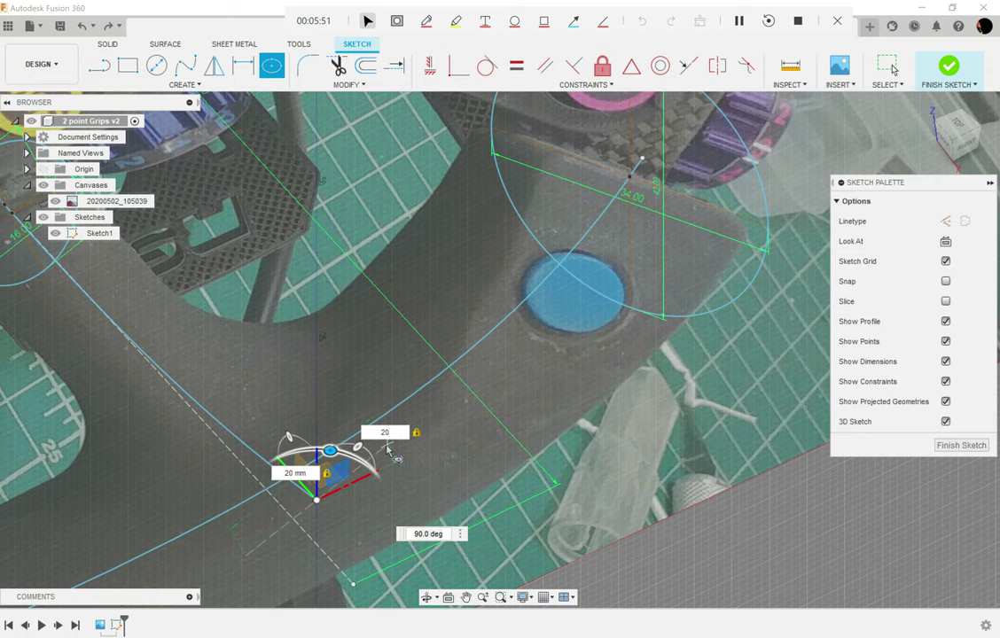
key("Return")
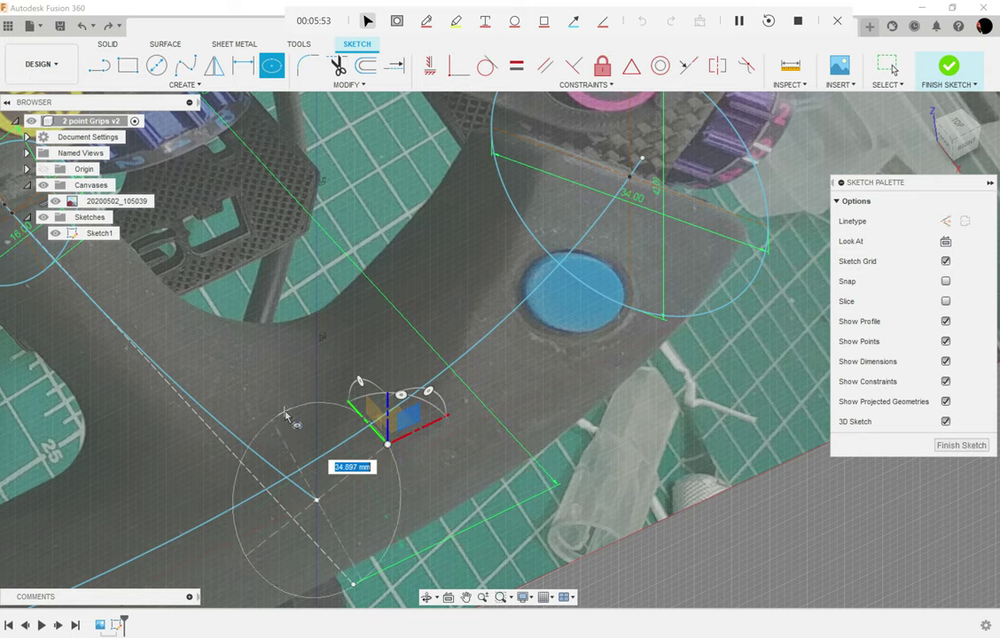
type("25")
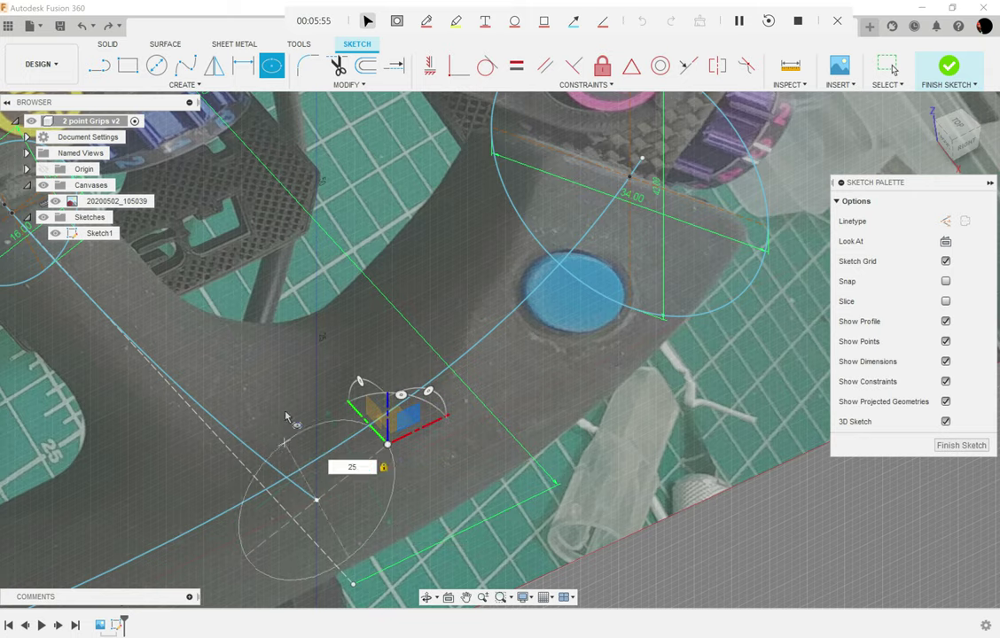
key("Return")
Step: Check the finished elliptical profiles from several angles and finish the 3D sketch
scroll(410, 456, "down", 3)
mouse_move(411, 456)
middle_mouse_down("shift")
mouse_move(466, 436)
mouse_move(390, 492)
mouse_move(397, 462)
mouse_move(329, 452)
mouse_move(334, 473)
mouse_move(654, 386)
mouse_move(509, 331)
middle_mouse_up("shift")
middle_click_drag(536, 486, 732, 416, "shift")
mouse_move(892, 69)
middle_mouse_down("shift")
mouse_move(673, 414)
mouse_move(576, 401)
middle_mouse_up("shift")
left_click(966, 448)
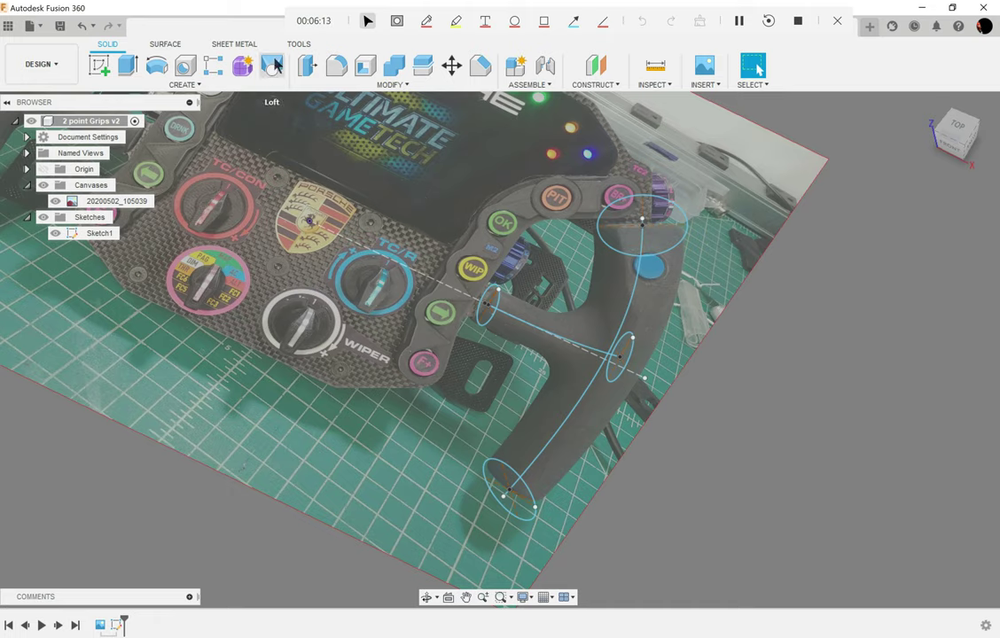
Step: Loft a new body between the grip's upper and lower end ellipses, using the grip spline as the centerline
left_click(272, 67)
left_click(658, 219)
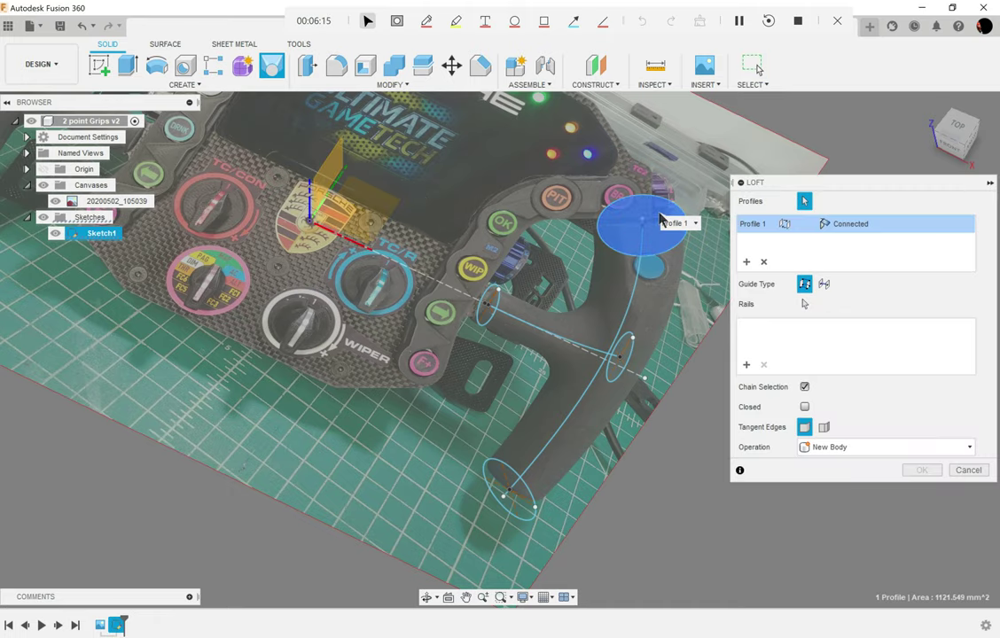
left_click(524, 512)
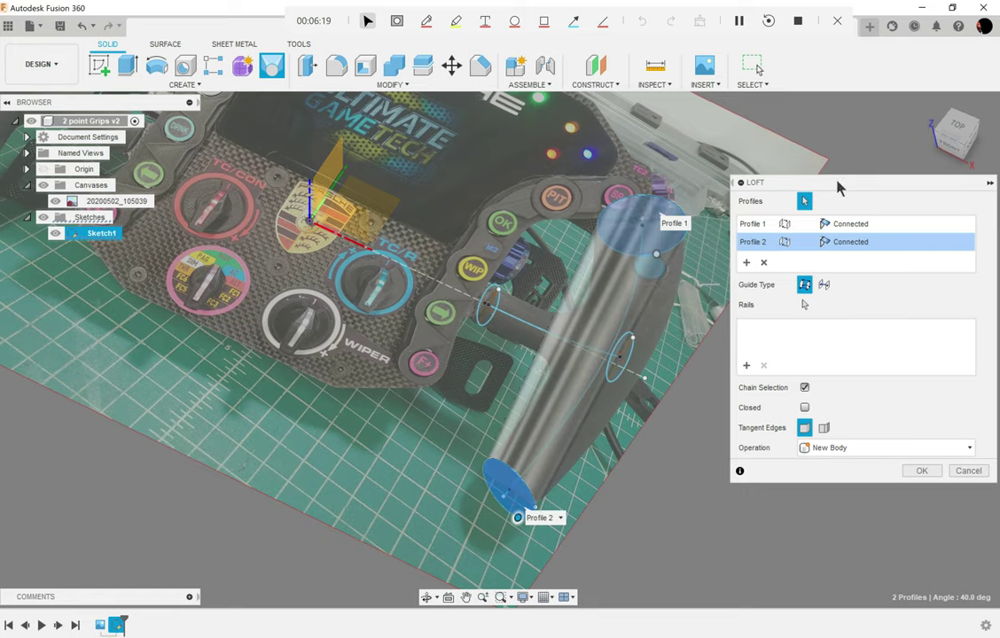
left_click(955, 127)
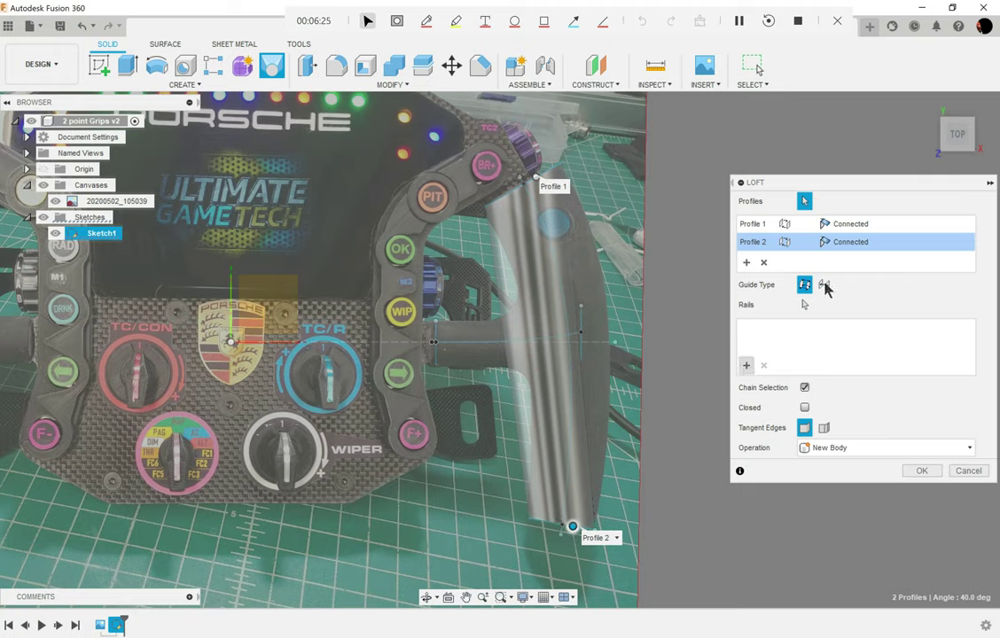
left_click(823, 285)
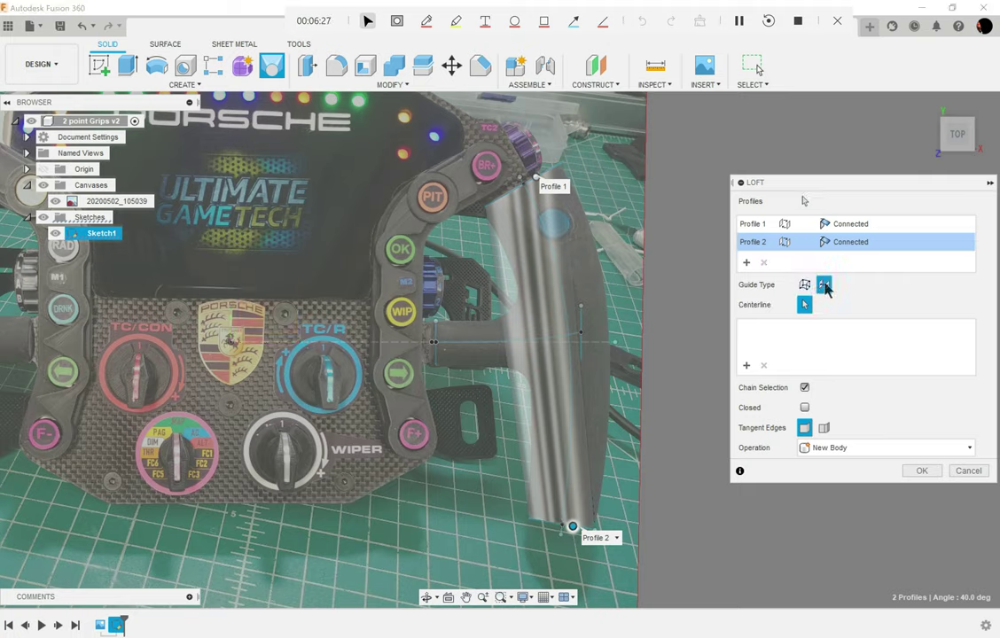
left_click(562, 283)
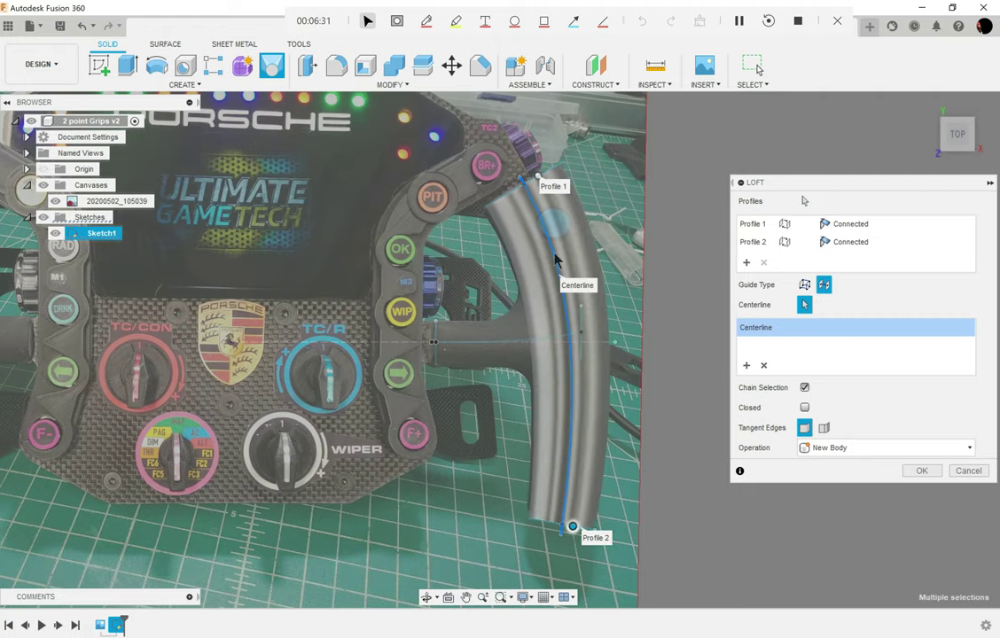
middle_click_drag(616, 431, 578, 381, "shift")
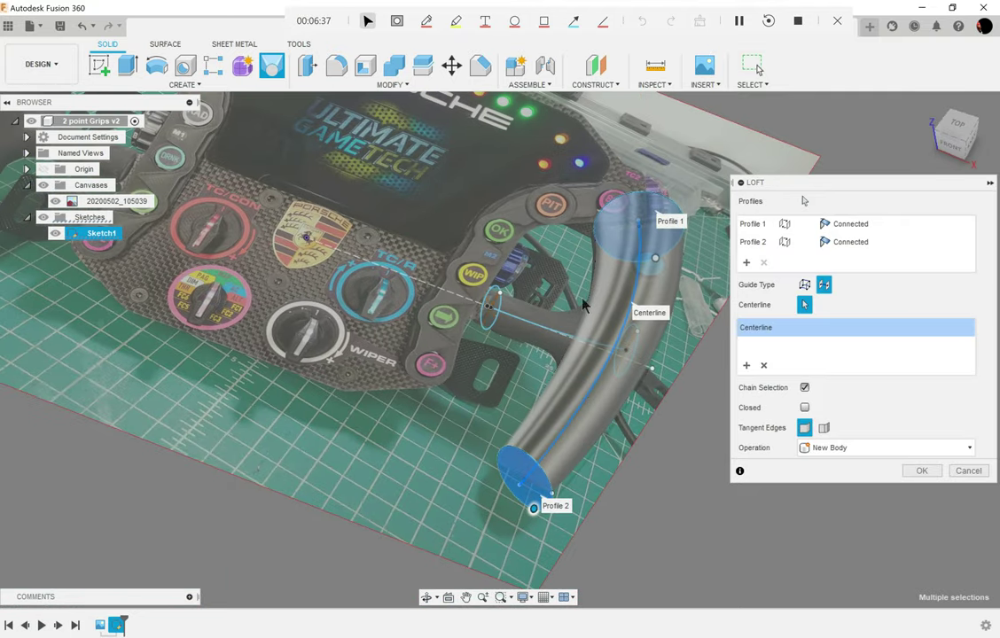
left_click(917, 471)
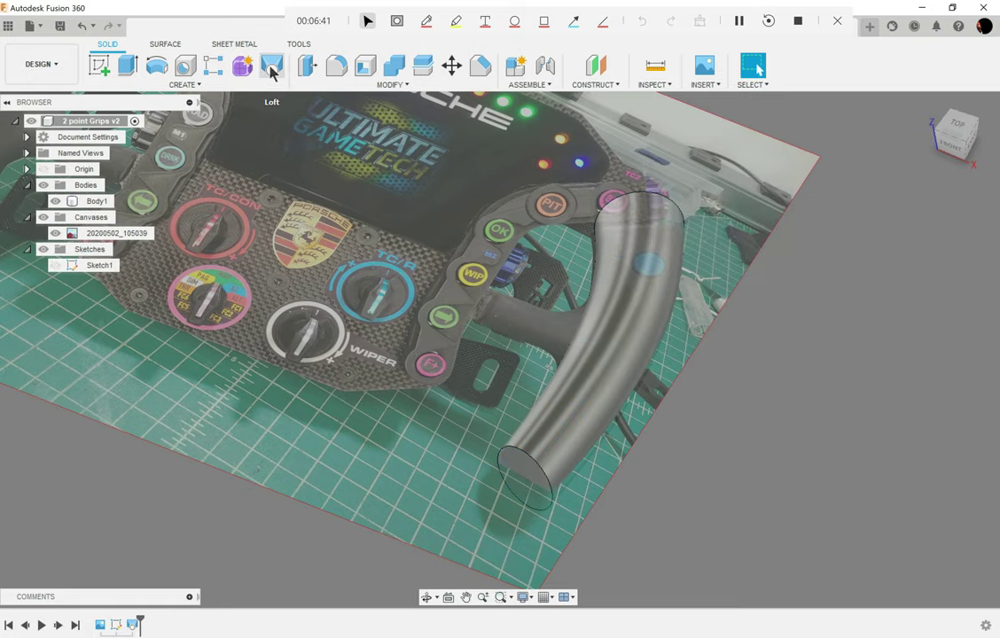
Step: Start a loft from the spoke's inner ellipse to the ellipse inside the grip, hiding the grip body to reach that profile
left_click(271, 67)
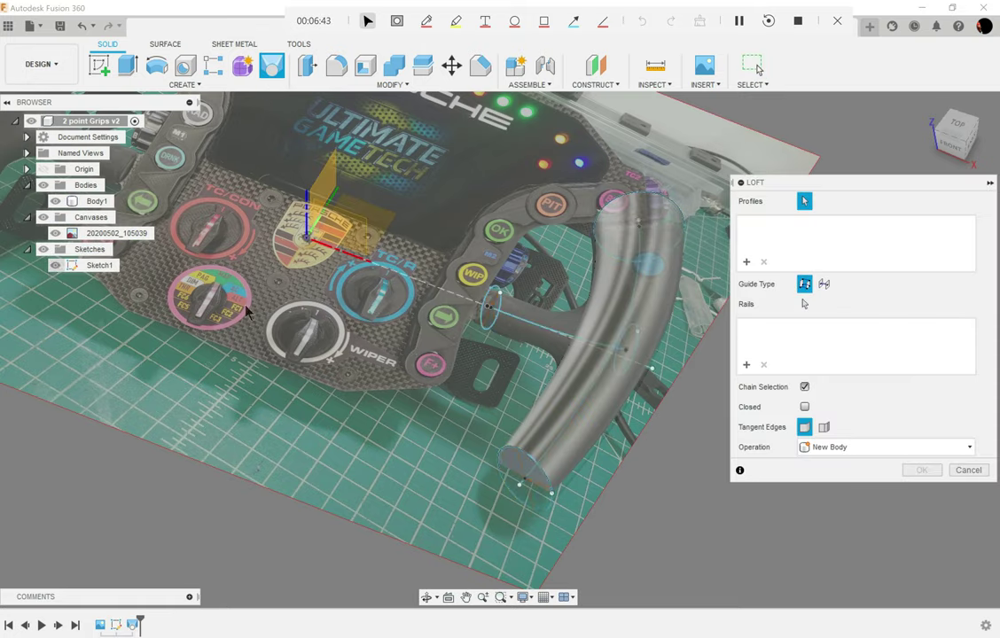
scroll(537, 312, "up", 5)
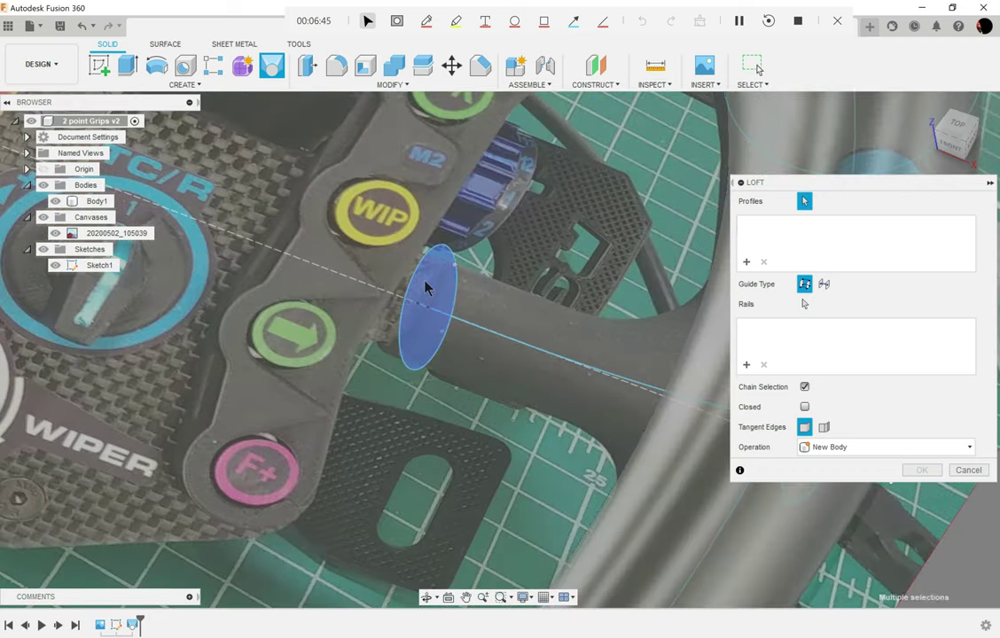
left_click(425, 286)
scroll(426, 286, "down", 5)
scroll(539, 361, "up", 5)
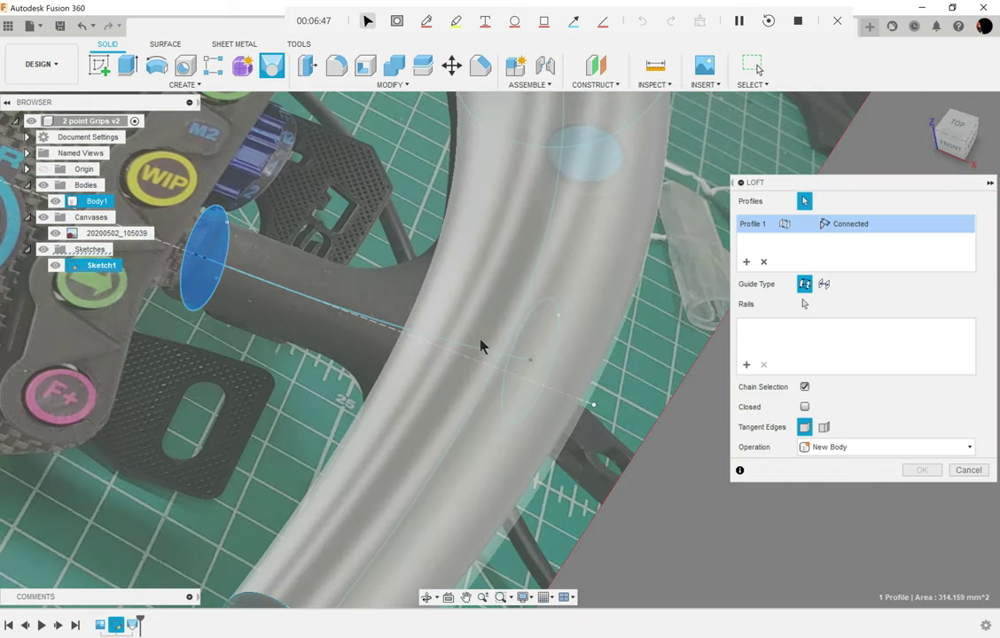
left_click(55, 202)
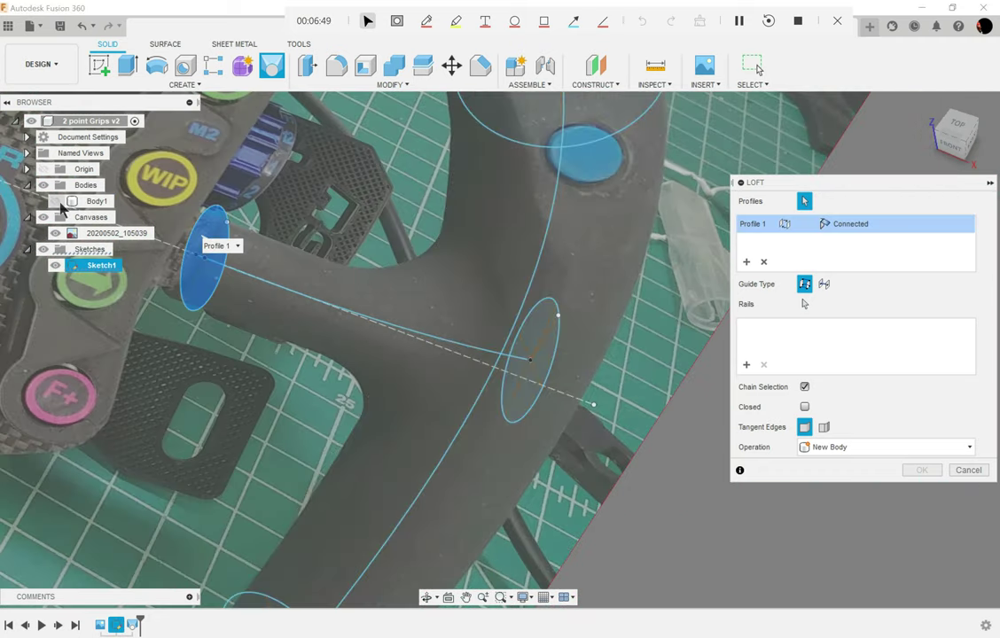
left_click(545, 334)
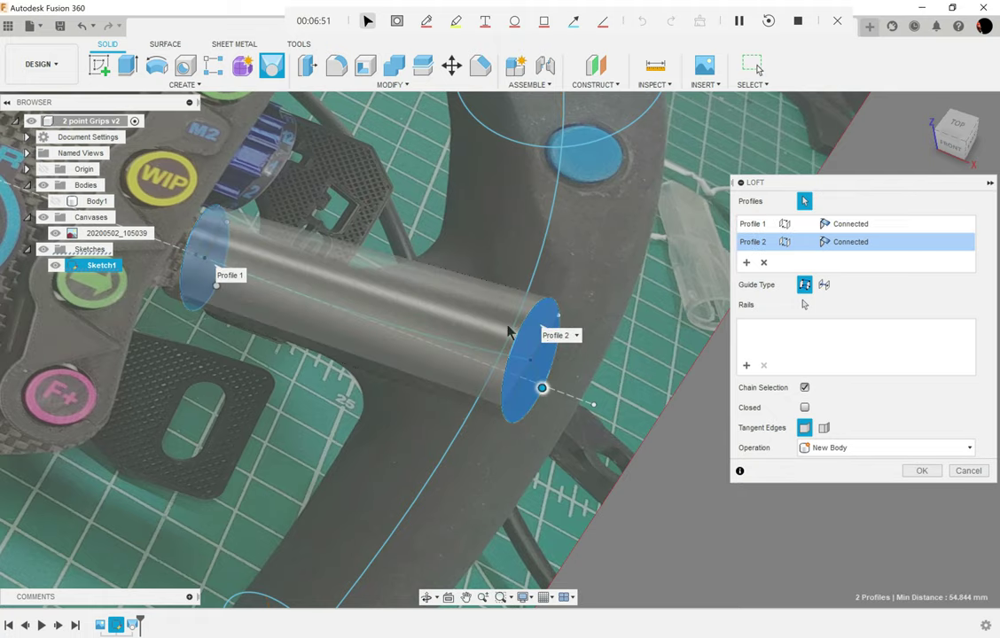
Step: Guide the spoke loft with the spoke spline as centerline, show the grip body again, and create the loft as a Join
middle_click_drag(457, 330, 373, 358, "shift")
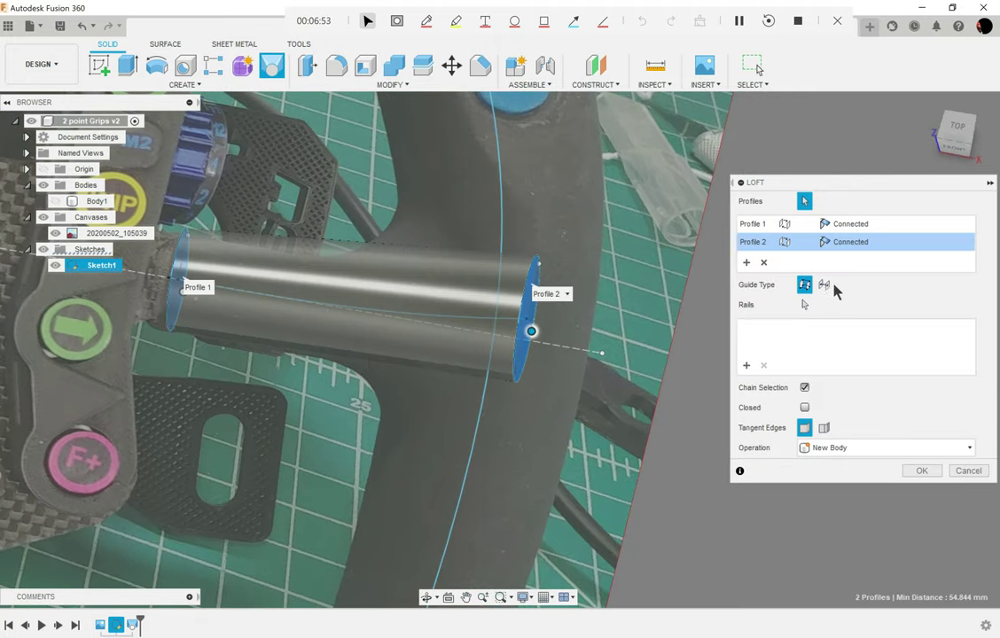
left_click(825, 284)
left_click(470, 320)
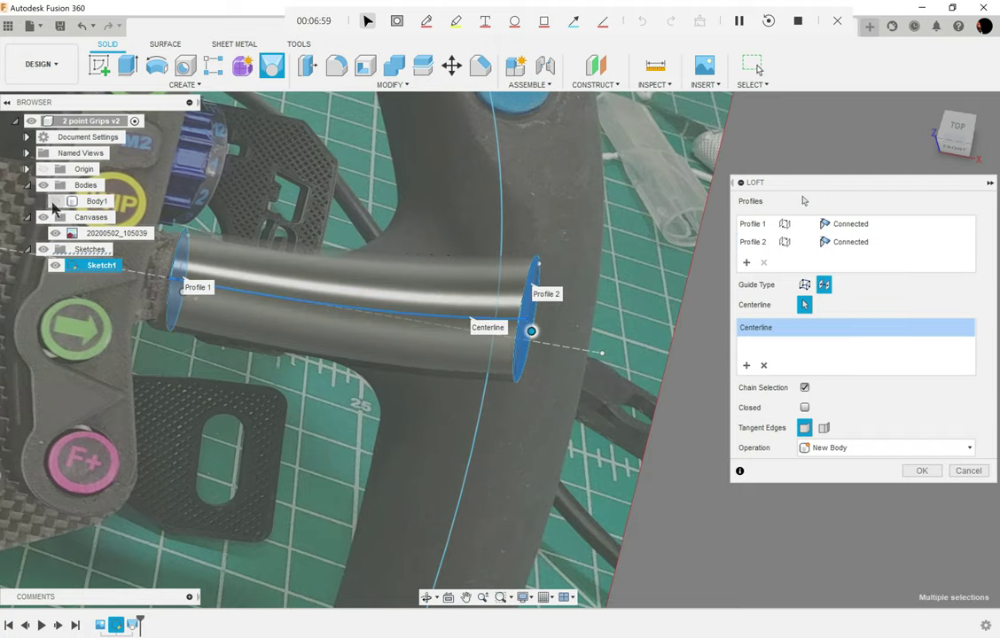
left_click(55, 201)
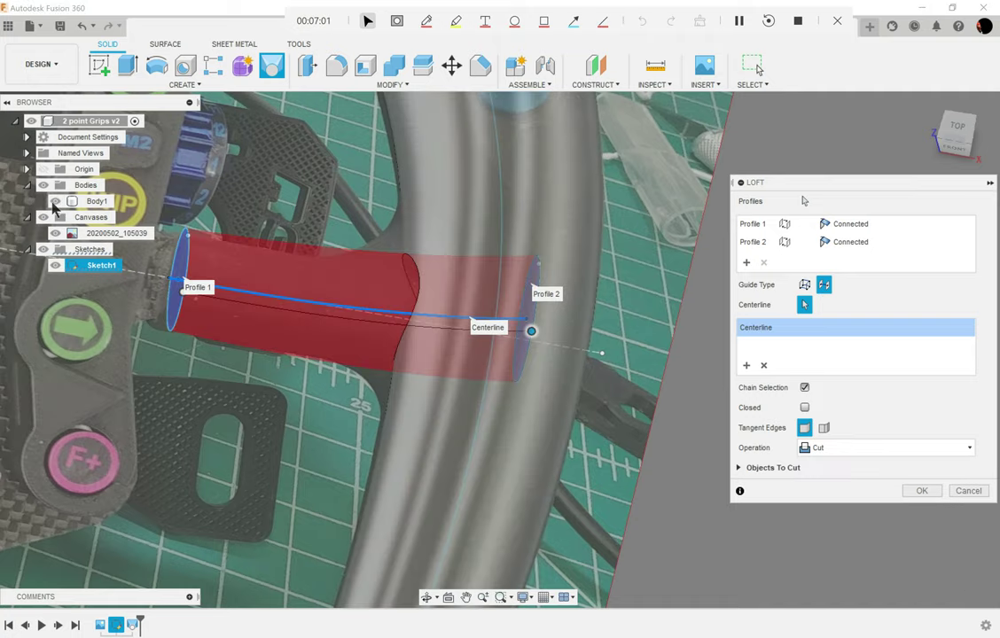
left_click(897, 448)
left_click(820, 466)
scroll(439, 330, "down", 3)
middle_click_drag(440, 330, 552, 376, "shift")
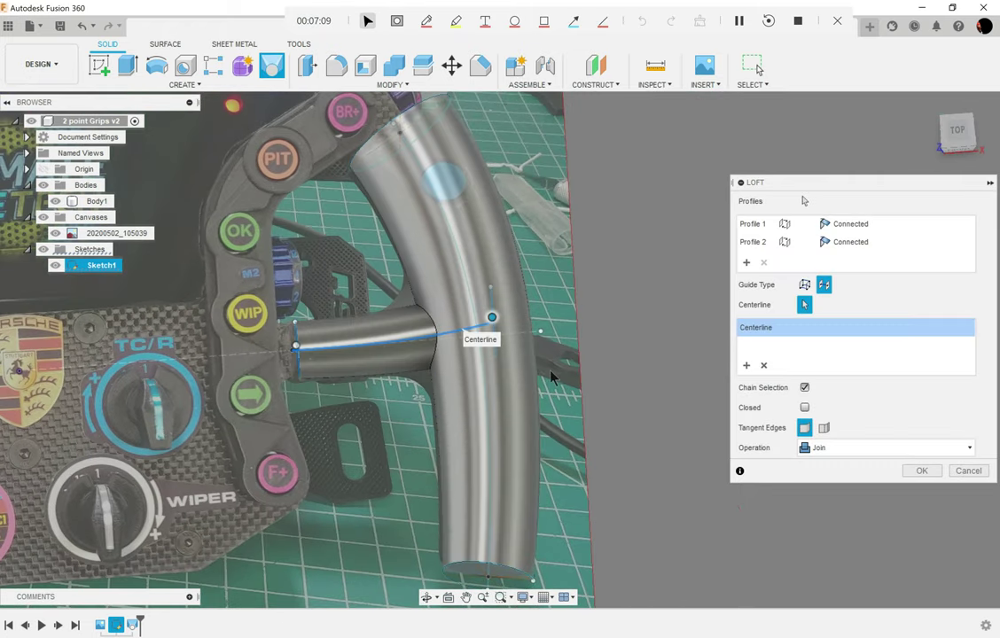
left_click(924, 472)
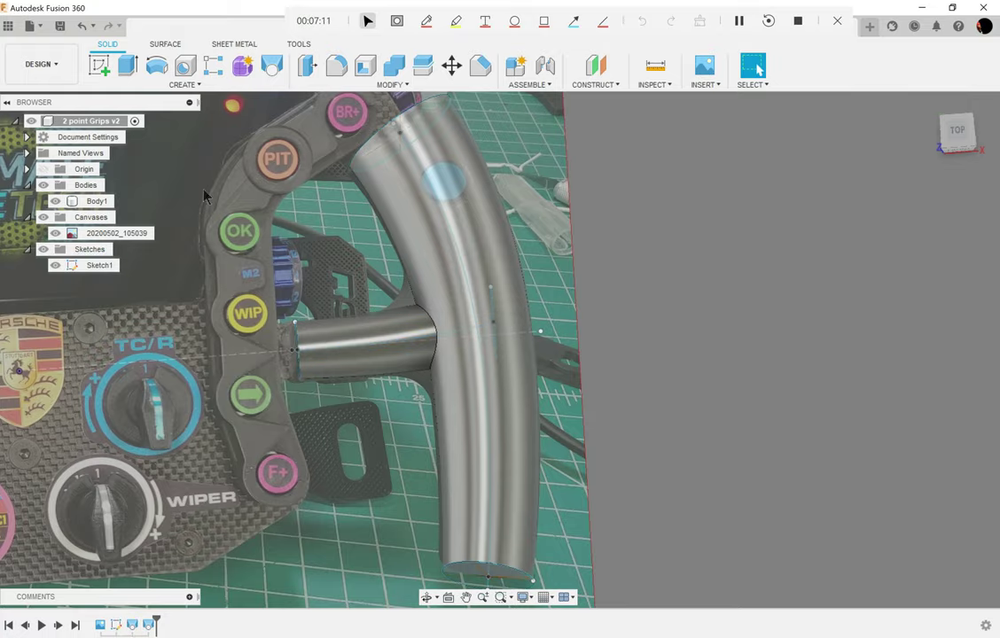
Step: Hide the reference photo canvas to inspect the joined grip and spoke, and show it again
left_click(42, 217)
left_click(544, 306)
middle_click_drag(544, 306, 366, 222, "shift")
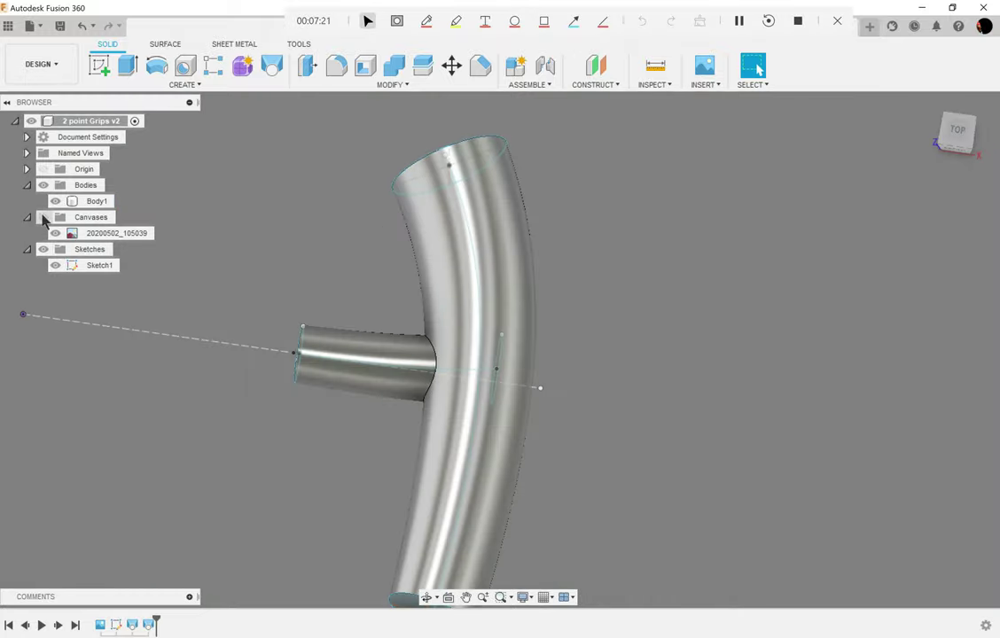
left_click(42, 218)
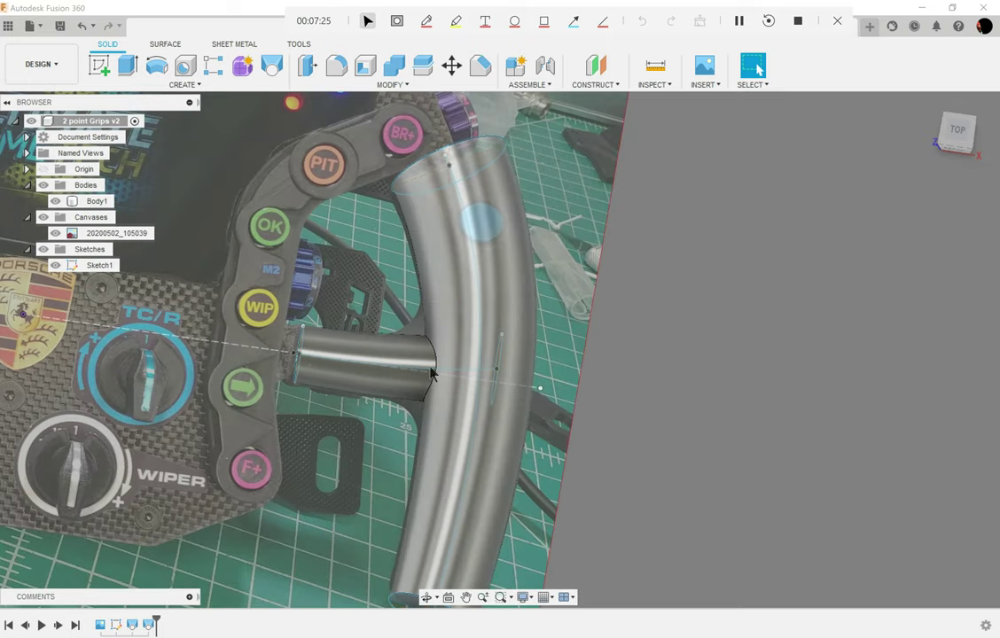
Step: Start a fillet on the edge where the spoke meets the grip
key("f")
scroll(439, 381, "up", 5)
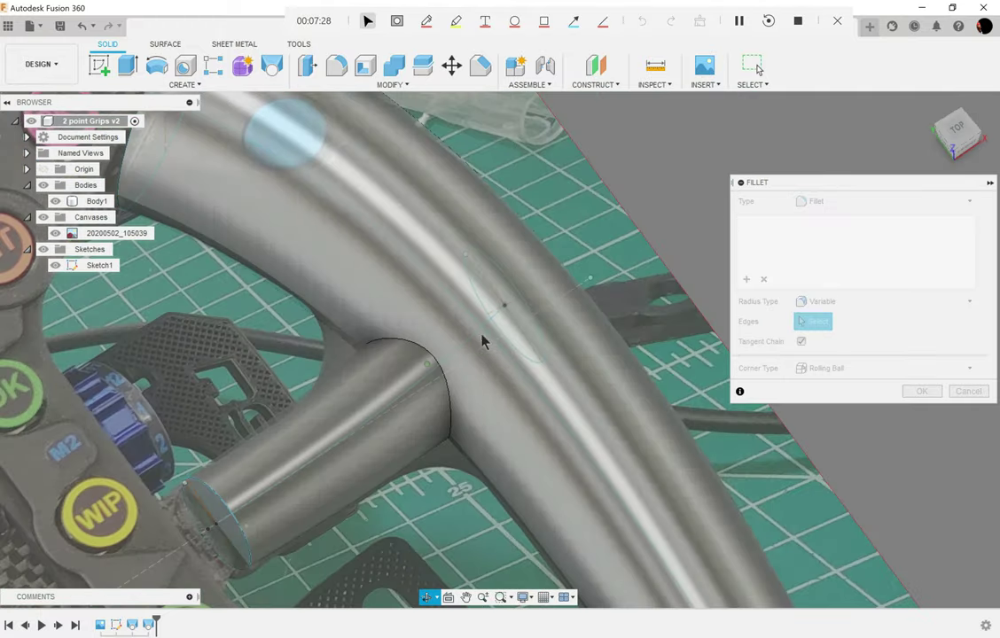
middle_click_drag(484, 342, 442, 351, "shift")
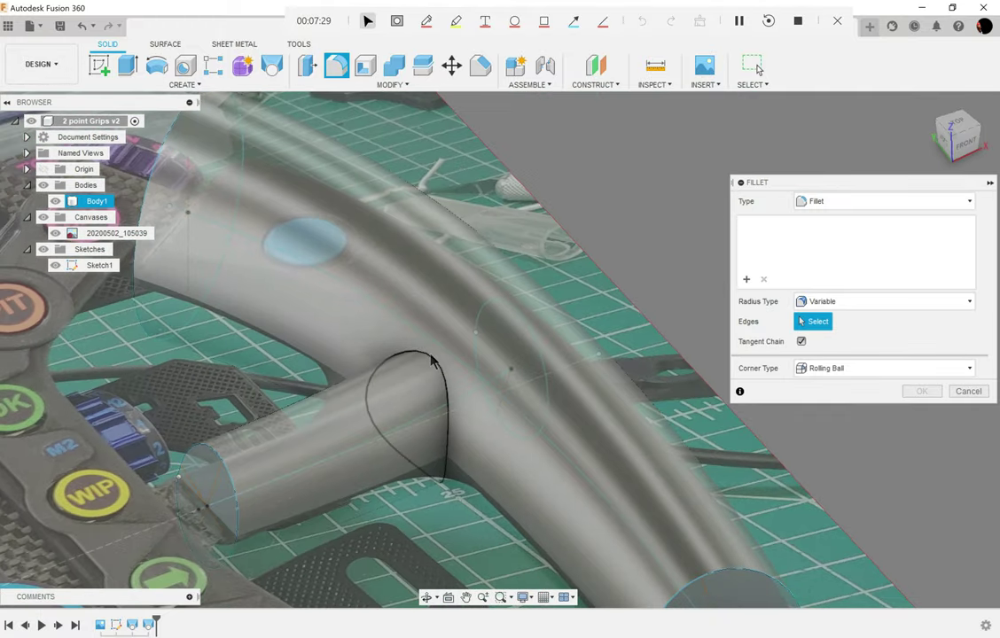
left_click(432, 361)
scroll(569, 372, "down", 5)
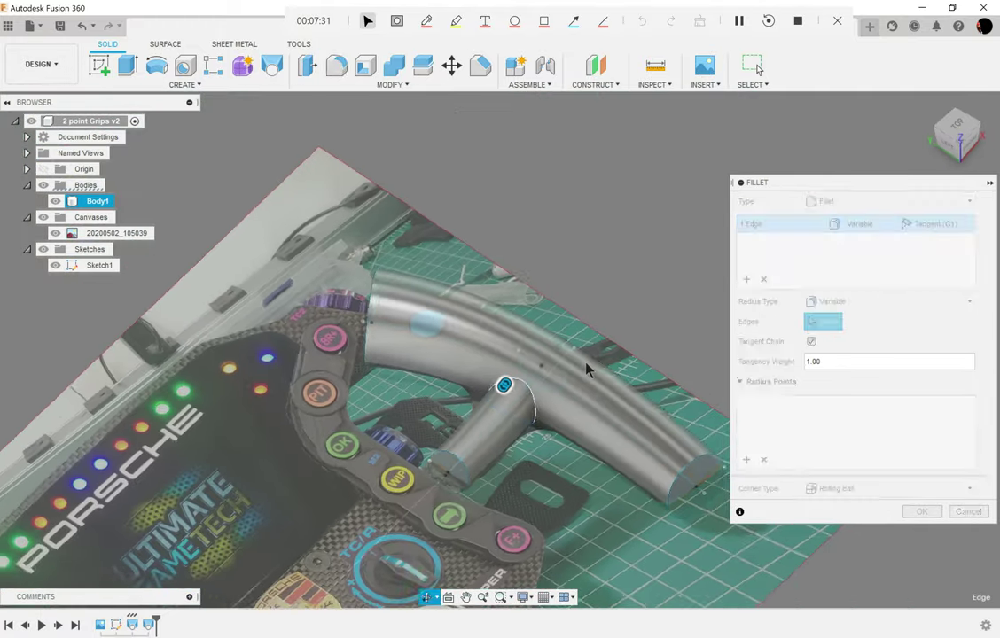
Step: Try the Constant radius type on the junction fillet and return it to Variable
left_click(899, 302)
left_click(834, 321)
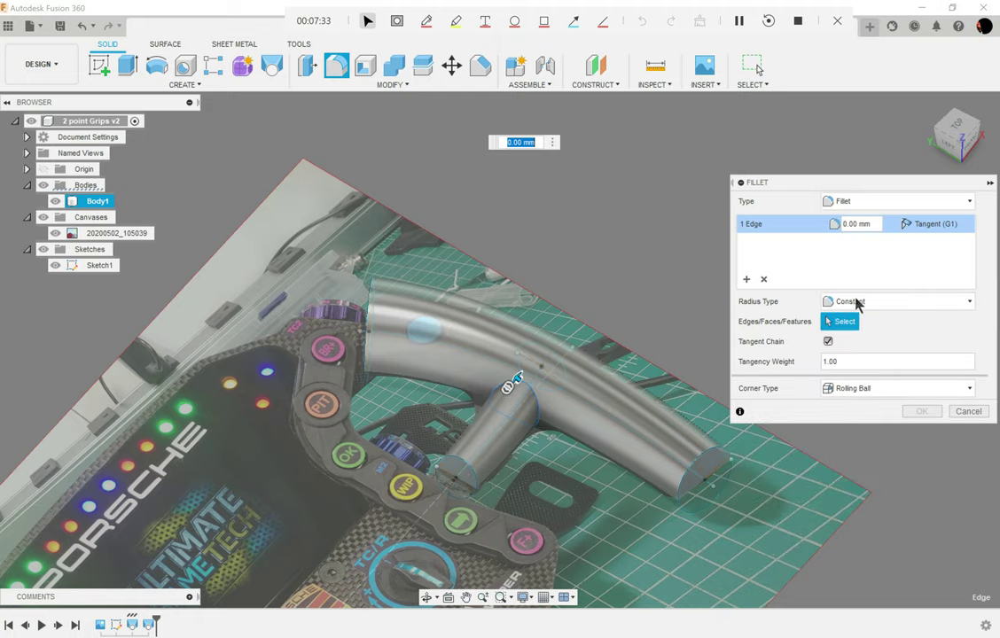
left_click(792, 301)
left_click(797, 349)
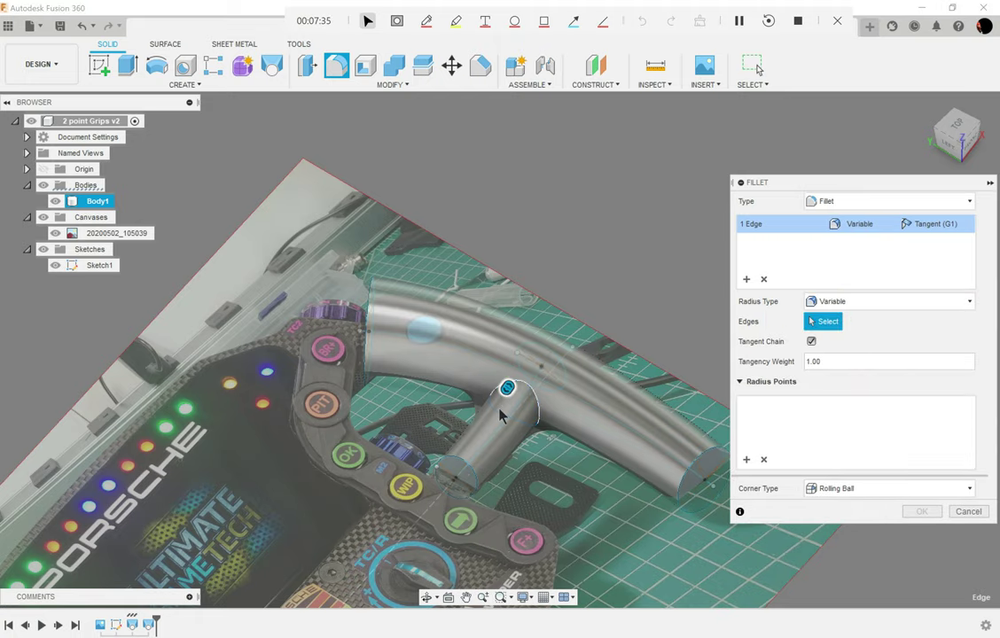
Step: Add two radius points on the junction edge, one on each side of the spoke, at positions of about 0.193 and 0.694
scroll(501, 416, "up", 10)
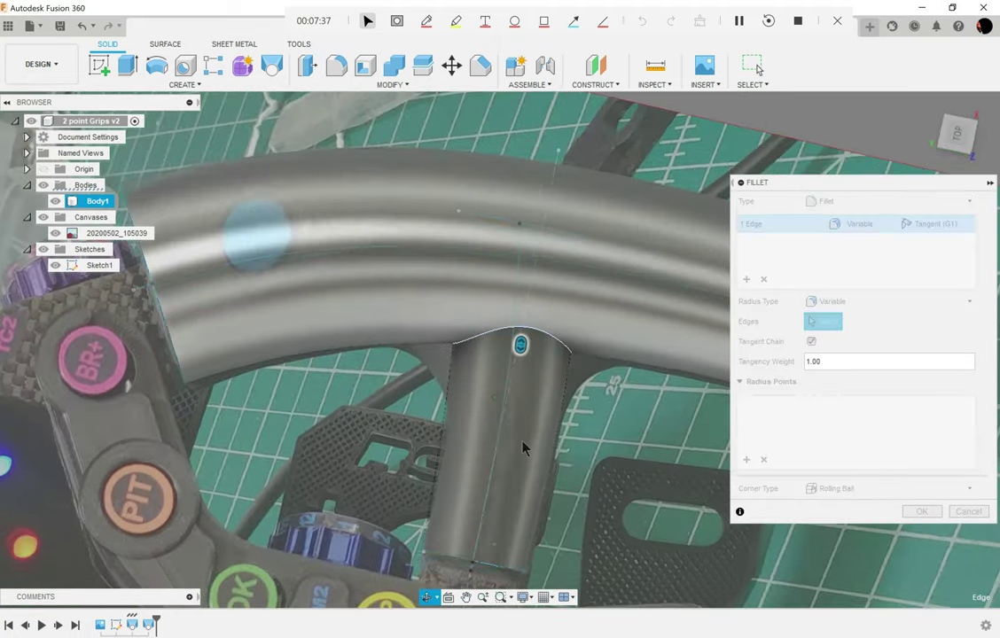
middle_click_drag(523, 448, 536, 405, "shift")
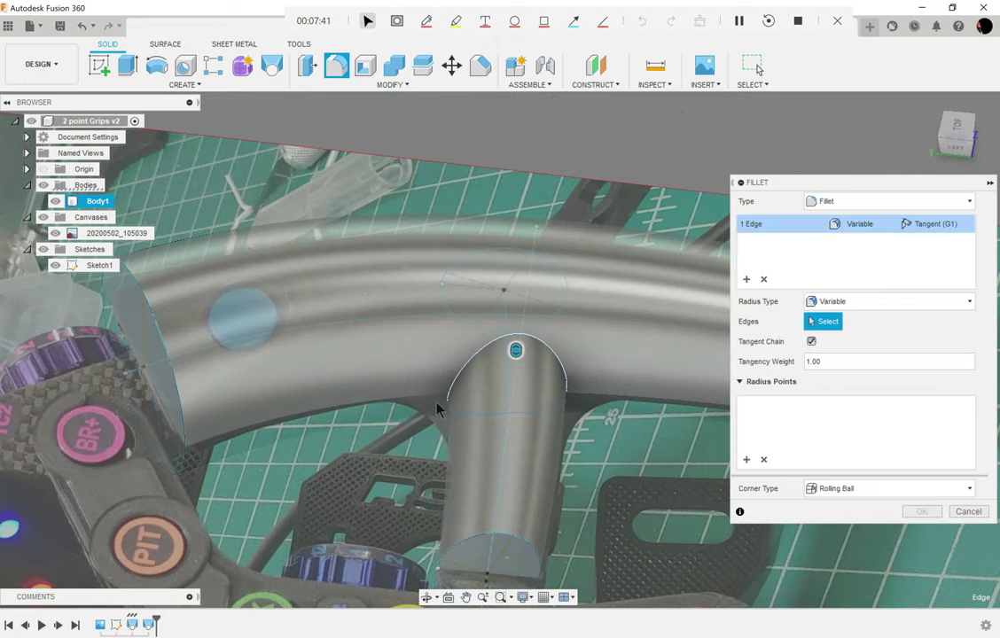
middle_click_drag(448, 397, 451, 361, "shift")
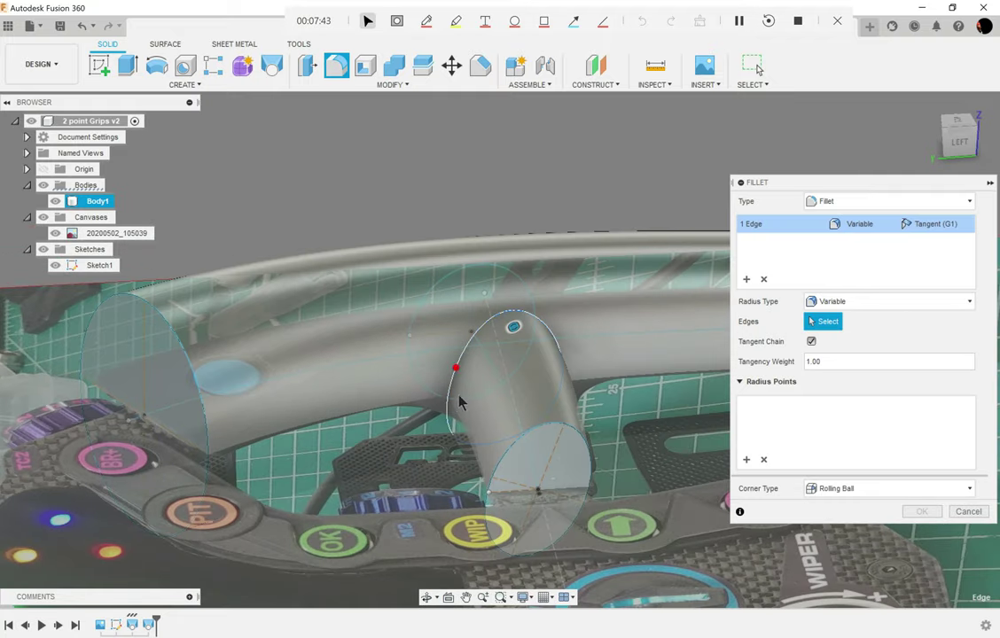
scroll(441, 410, "up", 5)
left_click(440, 403)
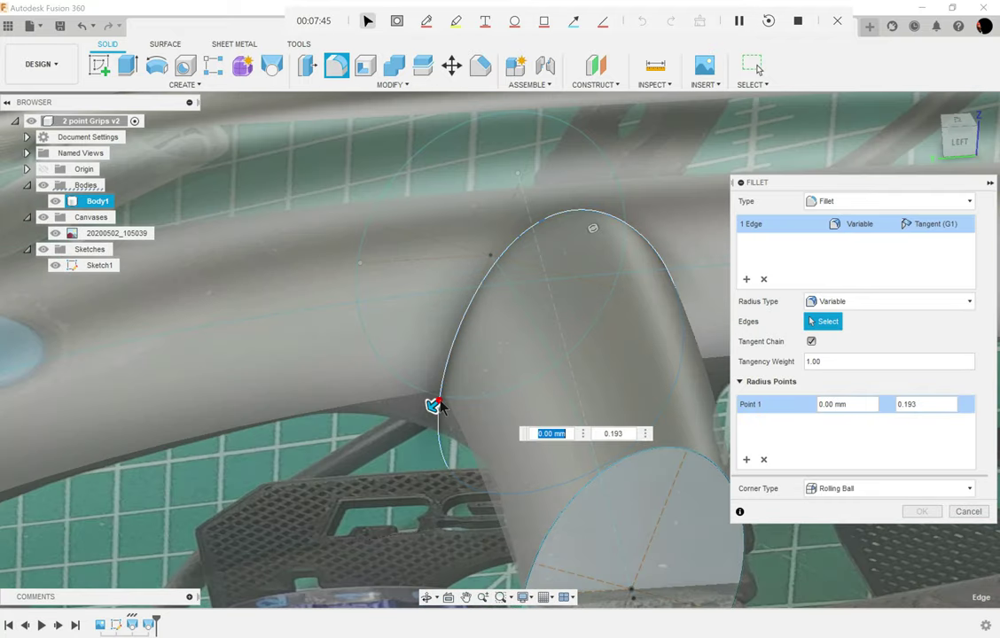
scroll(435, 407, "down", 5)
middle_click_drag(542, 383, 509, 383, "shift")
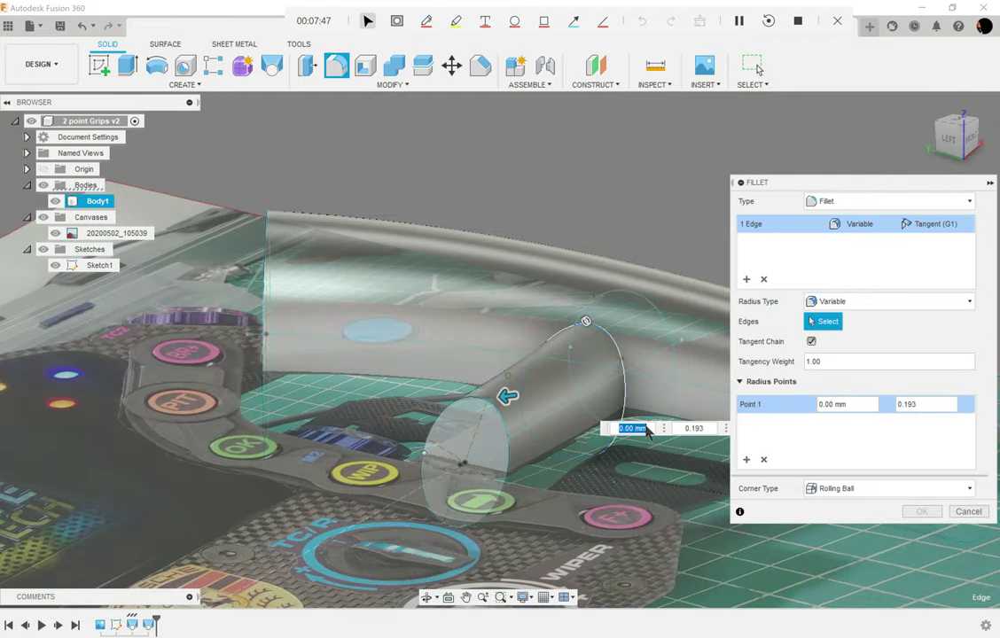
left_click(626, 407)
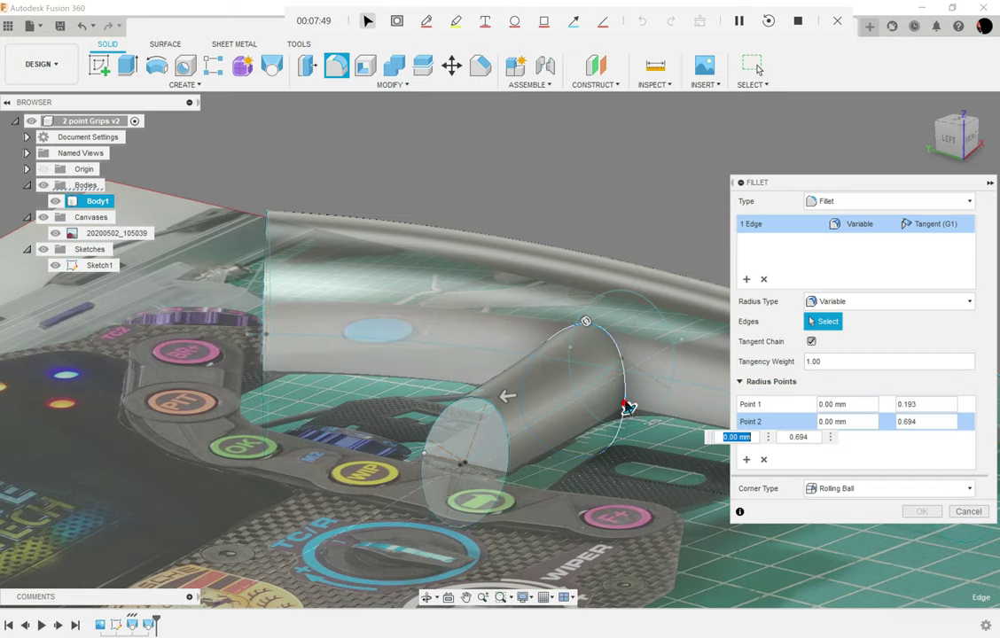
Step: Increase the radius at the second radius point to 11 mm, matching the junction curve in the photo
scroll(634, 373, "down", 5)
middle_click_drag(638, 386, 680, 329, "shift")
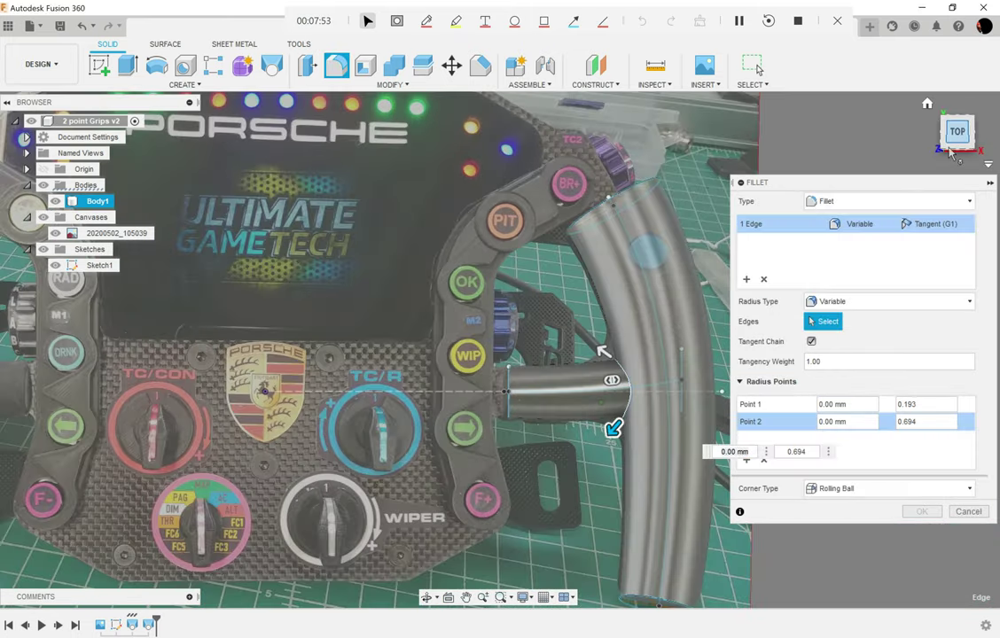
scroll(624, 421, "up", 4)
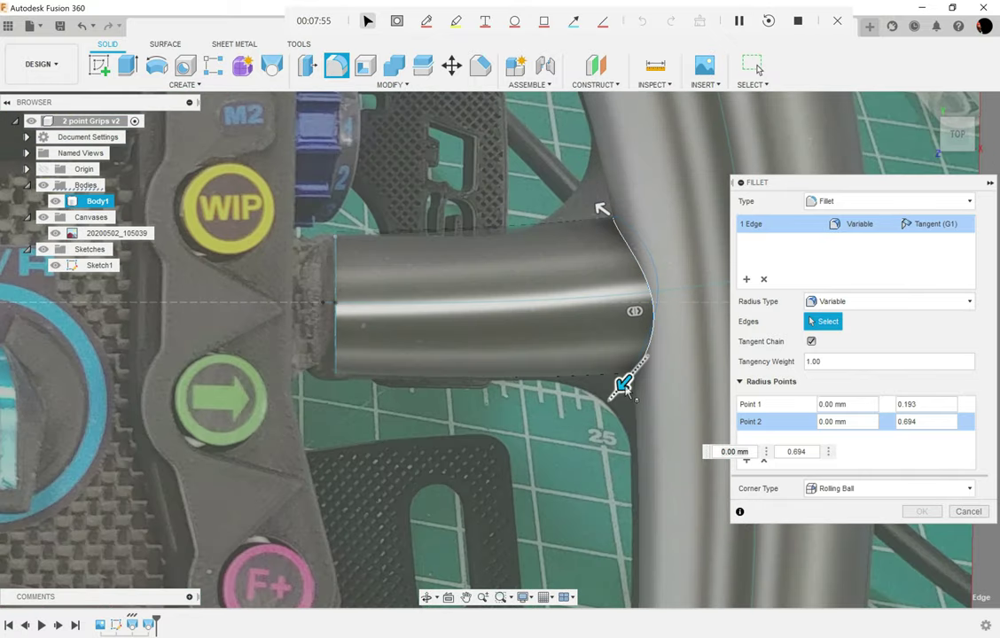
left_click_drag(623, 384, 600, 410)
Step: Set the radius at the first radius point to 10.5 mm and create the variable junction fillet
middle_click_drag(662, 268, 636, 299)
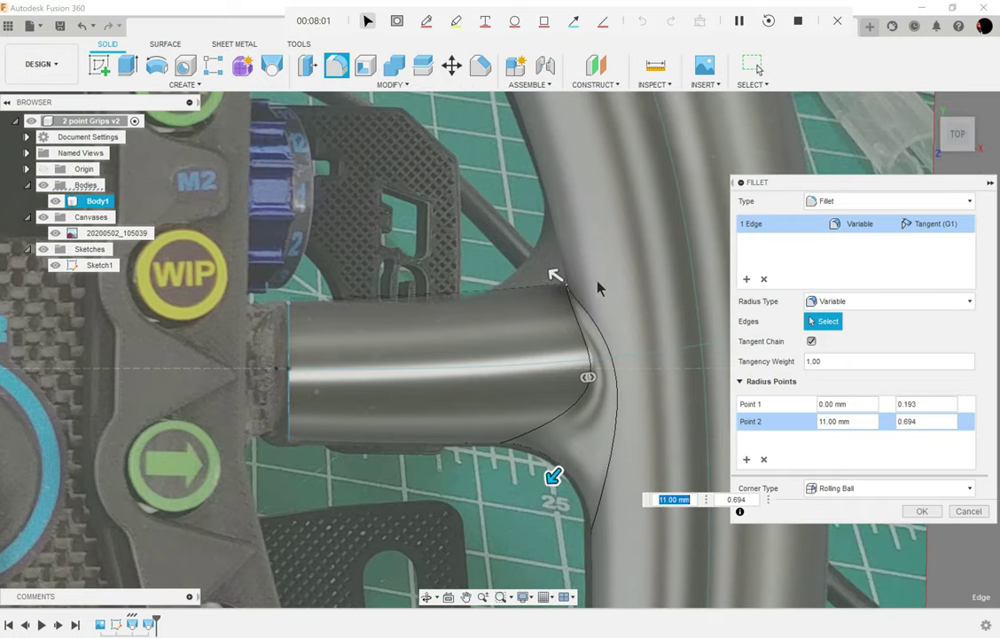
left_click(553, 271)
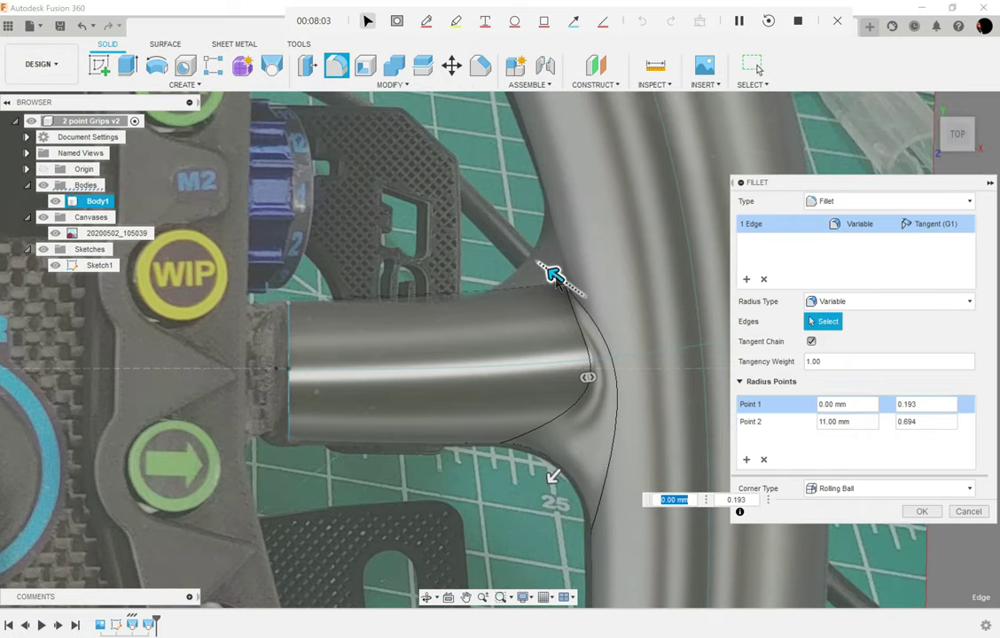
left_click_drag(557, 280, 513, 256)
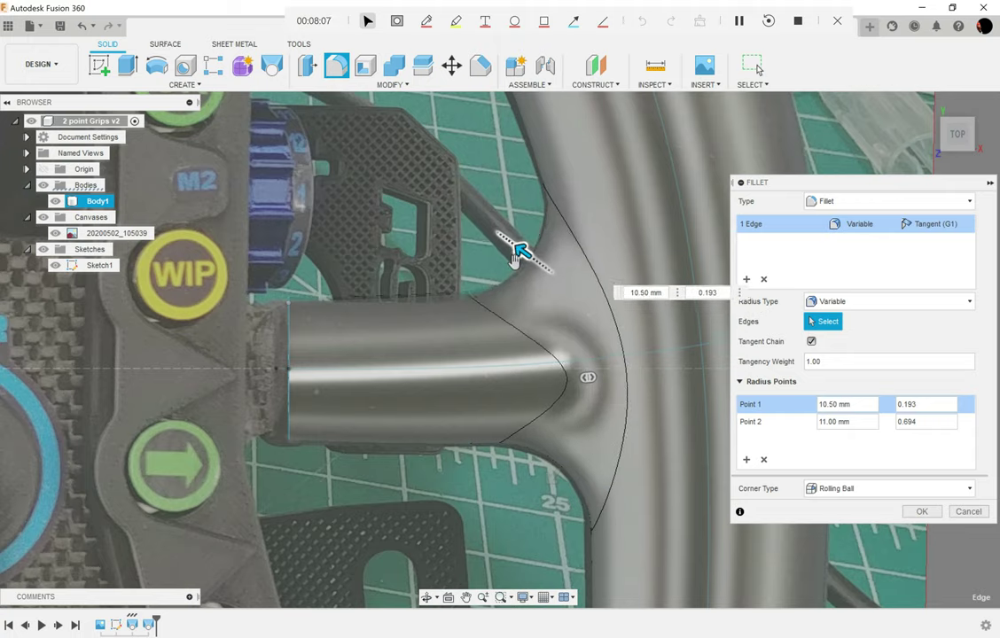
mouse_move(514, 257)
left_mouse_down()
mouse_move(503, 257)
mouse_move(515, 268)
left_mouse_up()
scroll(514, 372, "down", 3)
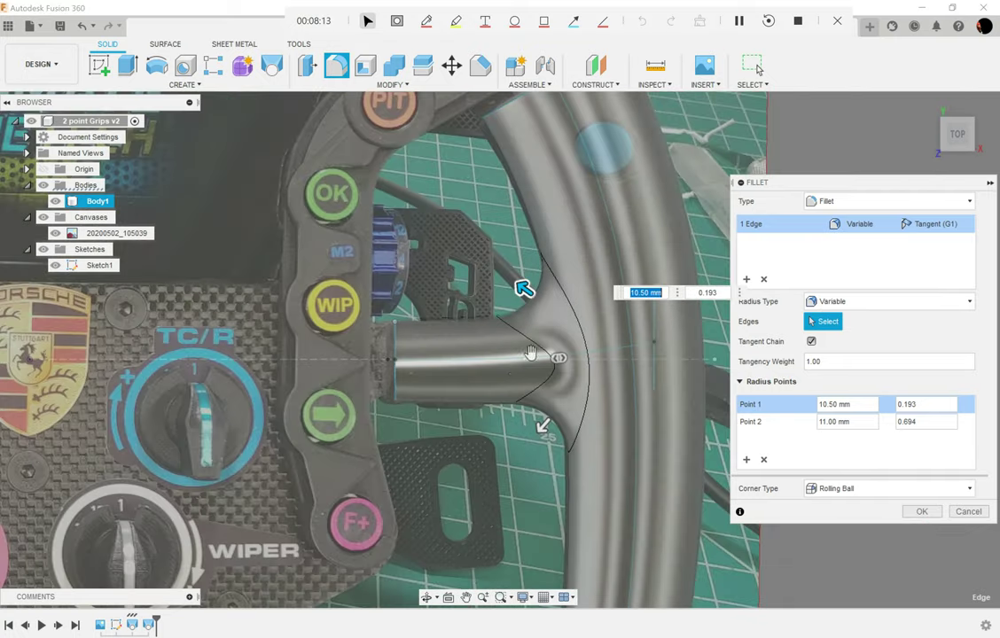
middle_click_drag(497, 381, 429, 285, "shift")
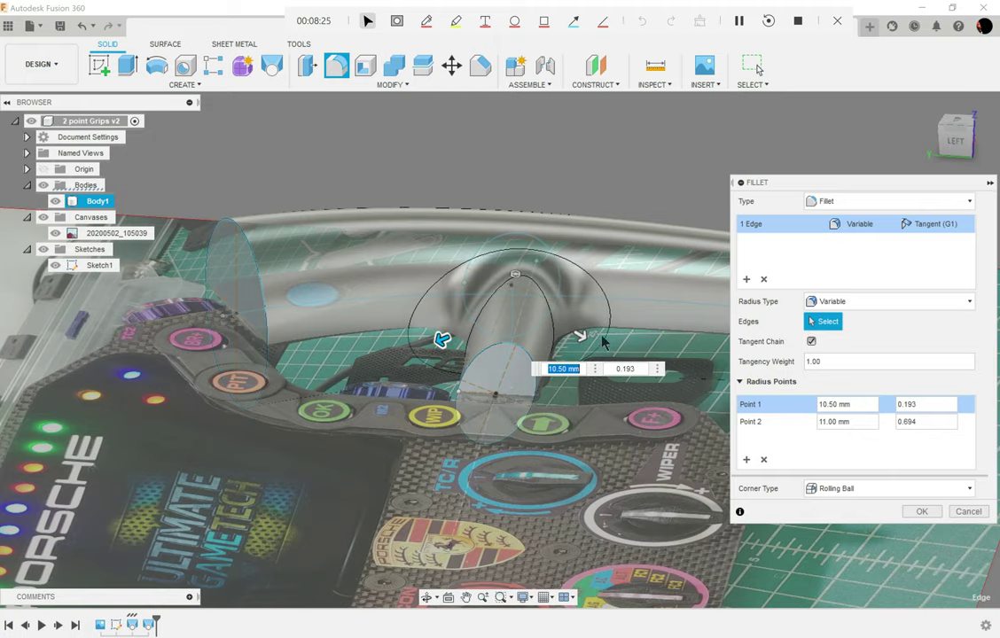
middle_click_drag(595, 344, 650, 368, "shift")
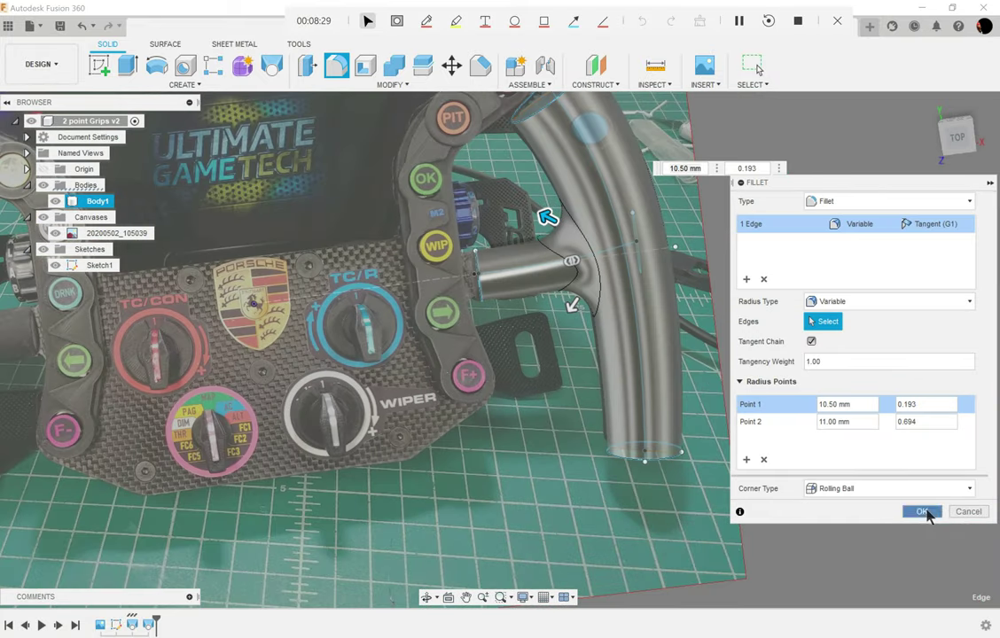
left_click(926, 514)
Step: Hide the reference photo canvas and the sketch, and start another fillet
middle_click_drag(645, 281, 661, 293, "shift")
mouse_move(634, 221)
middle_mouse_down("shift")
mouse_move(665, 189)
mouse_move(631, 216)
middle_mouse_up("shift")
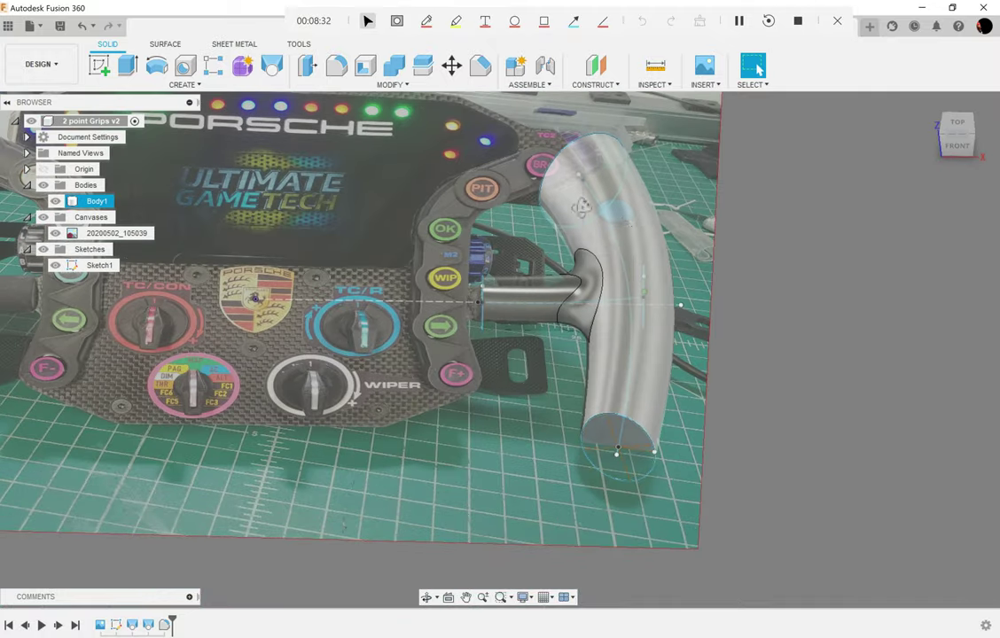
left_click(43, 218)
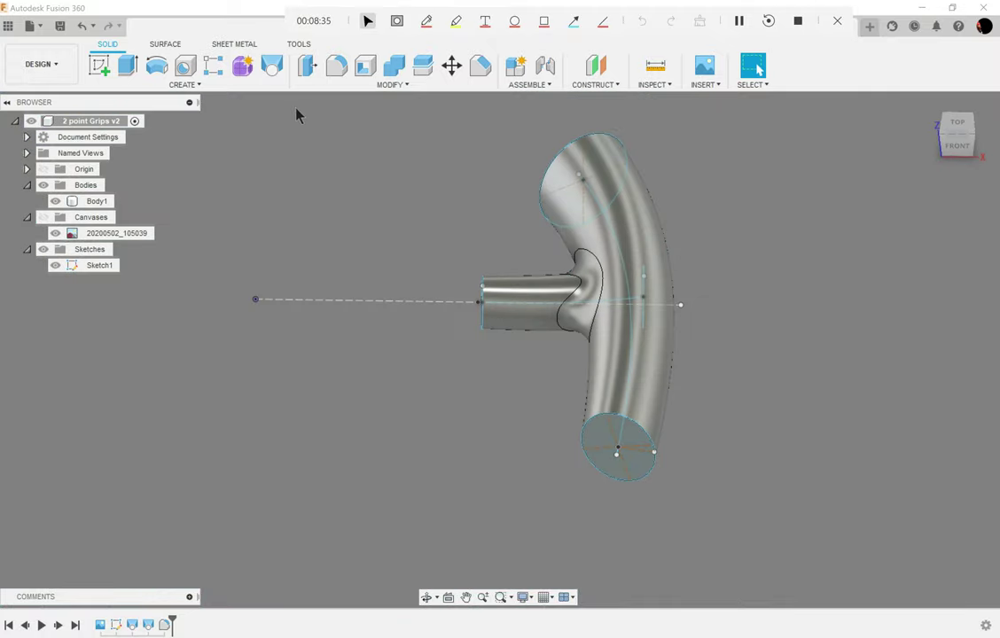
key("f")
left_click(54, 265)
Step: Select the edge at the free end of the spoke and give it a constant 2 mm fillet
scroll(483, 298, "up", 3)
left_click(476, 301)
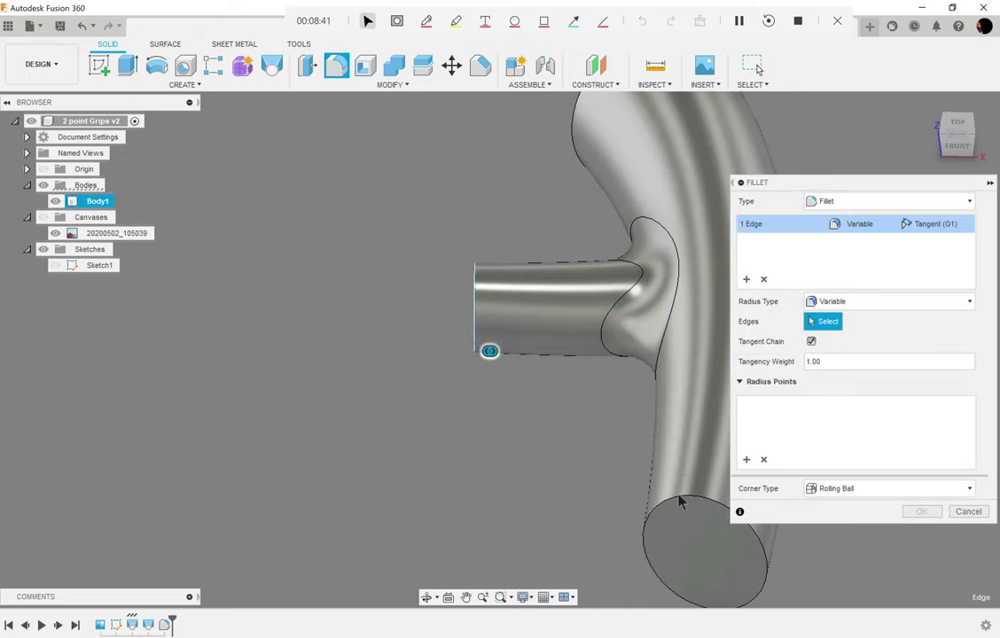
scroll(605, 458, "down", 3)
middle_click_drag(568, 439, 594, 444, "shift")
left_click(824, 302)
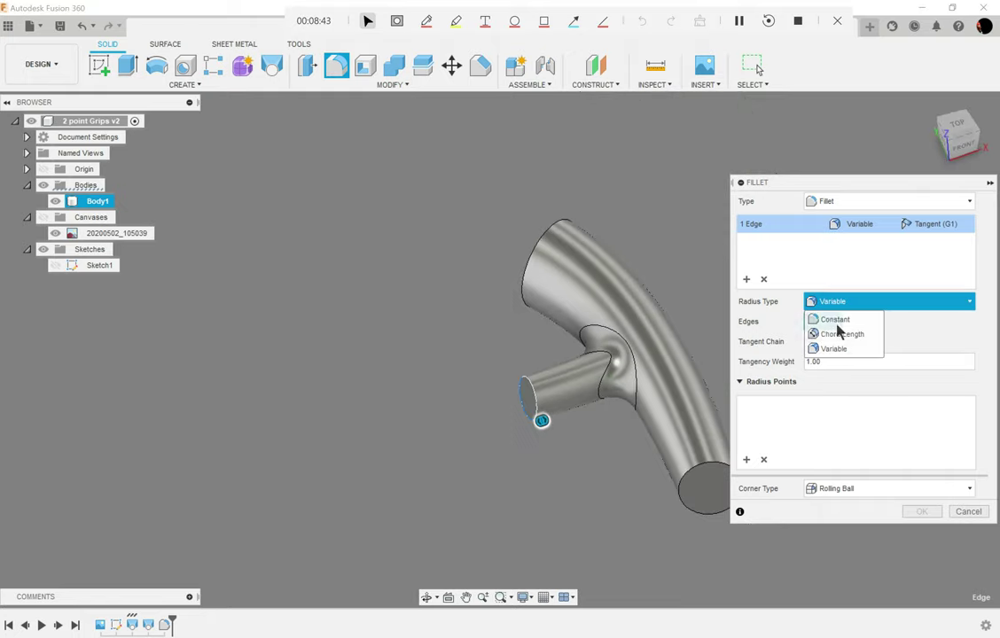
left_click(833, 320)
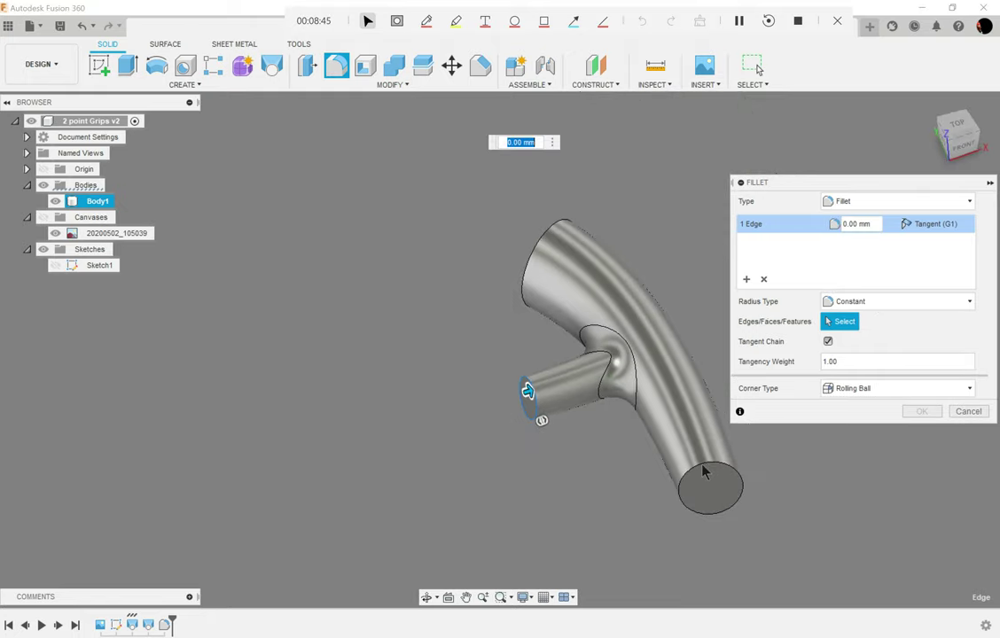
scroll(704, 472, "up", 4)
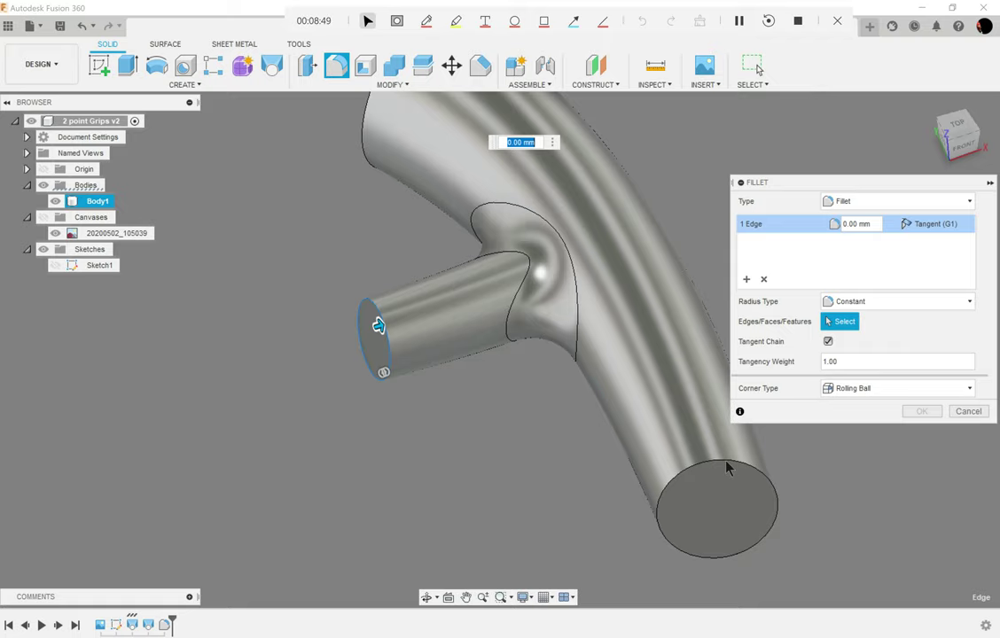
scroll(572, 384, "down", 3)
type("2")
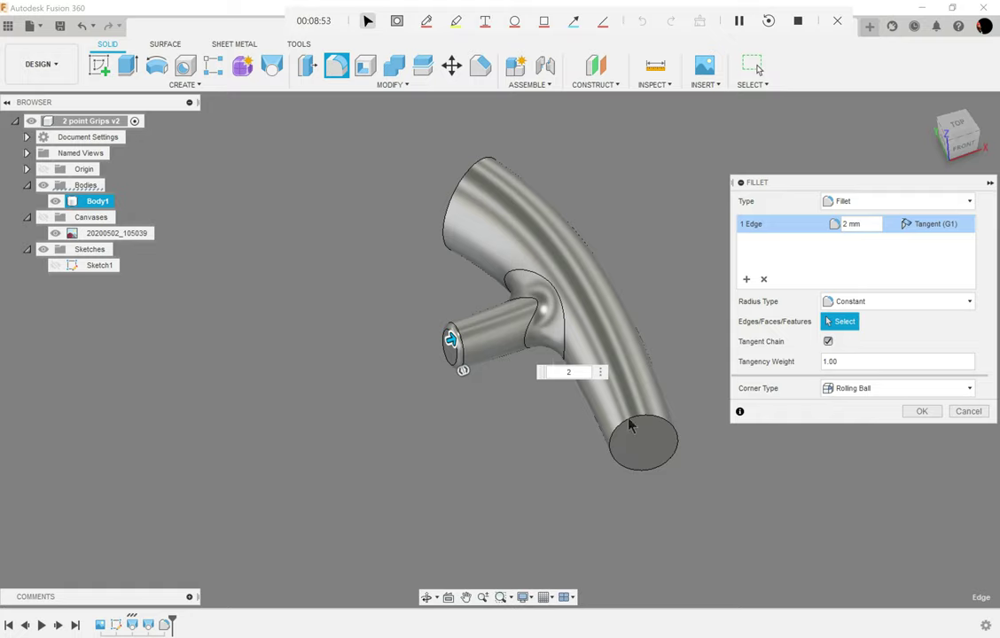
Step: Add the grip's lower end edge to the 2 mm fillet, leaving out the upper end edge, and create the fillet
left_click(628, 423)
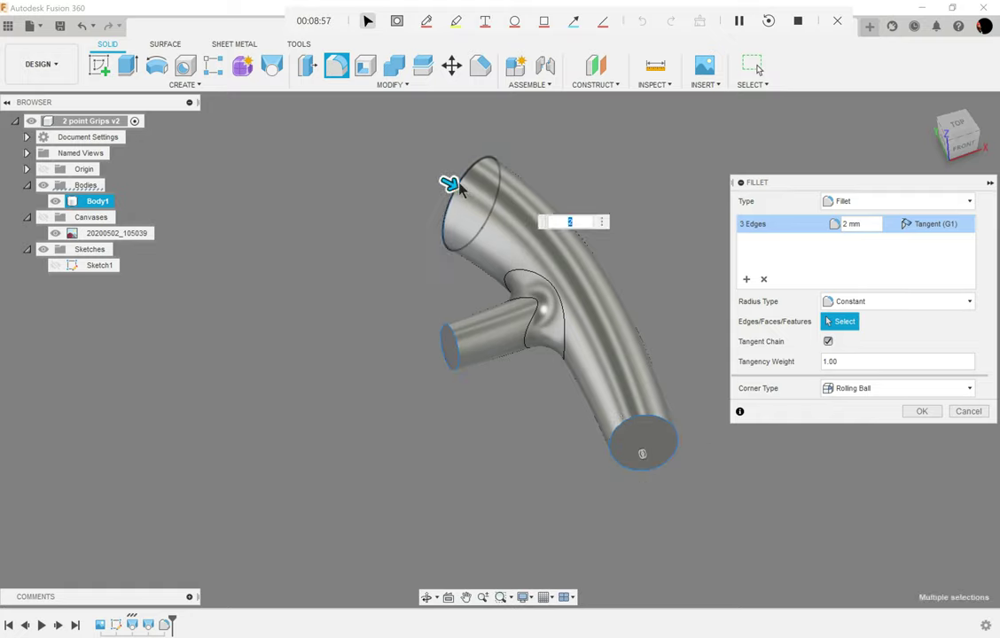
left_click(458, 184)
left_click(458, 184)
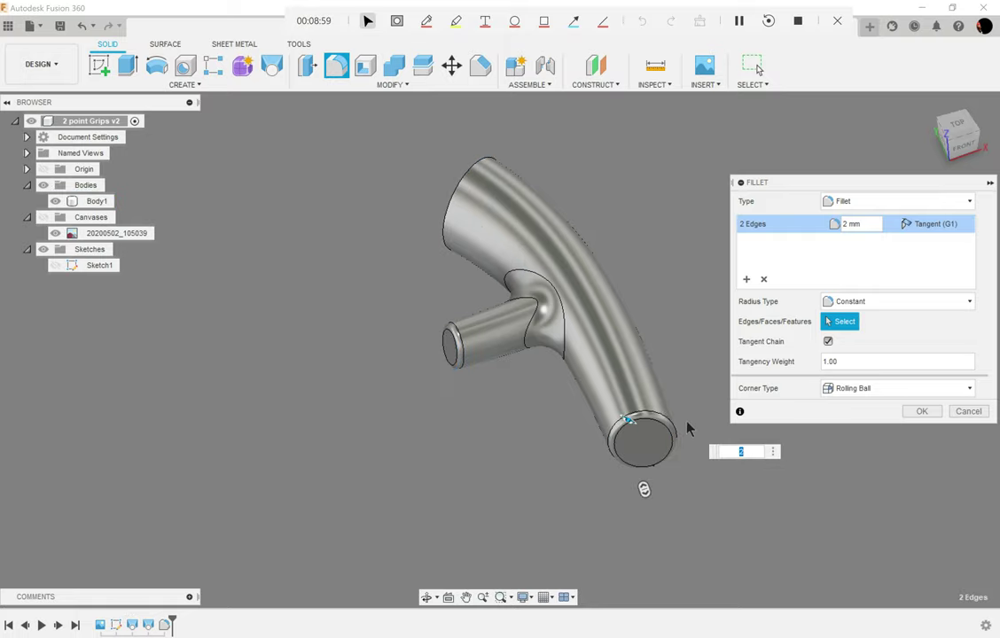
middle_click_drag(649, 487, 627, 517, "shift")
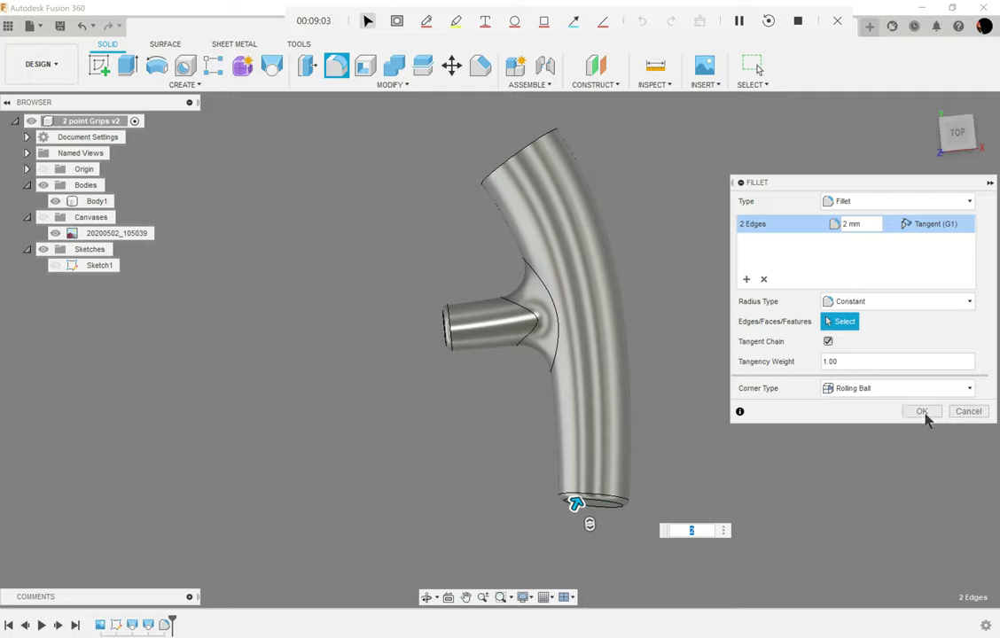
left_click(922, 411)
Step: Inspect the filleted body, show the reference photo, and hide the body to examine the real grip and its blue button
left_click(591, 279)
middle_click_drag(591, 279, 470, 190, "shift")
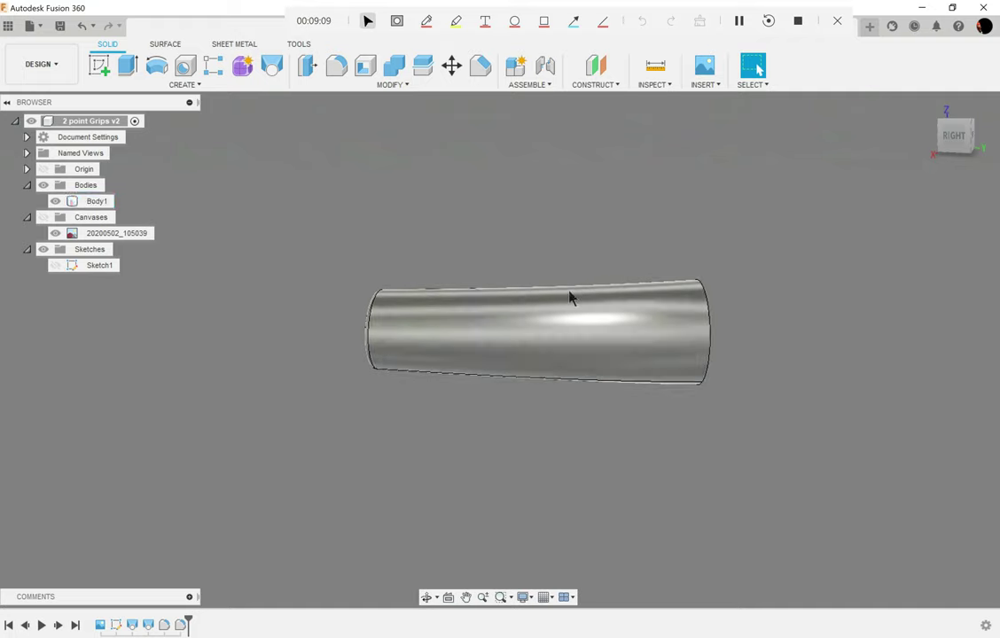
middle_click_drag(574, 301, 677, 379, "shift")
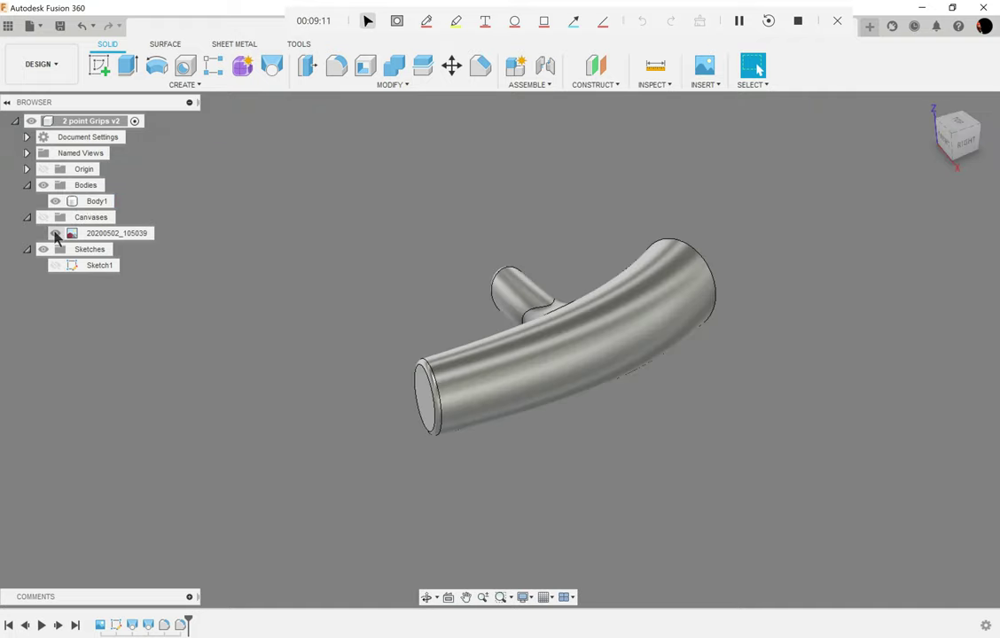
left_click(42, 217)
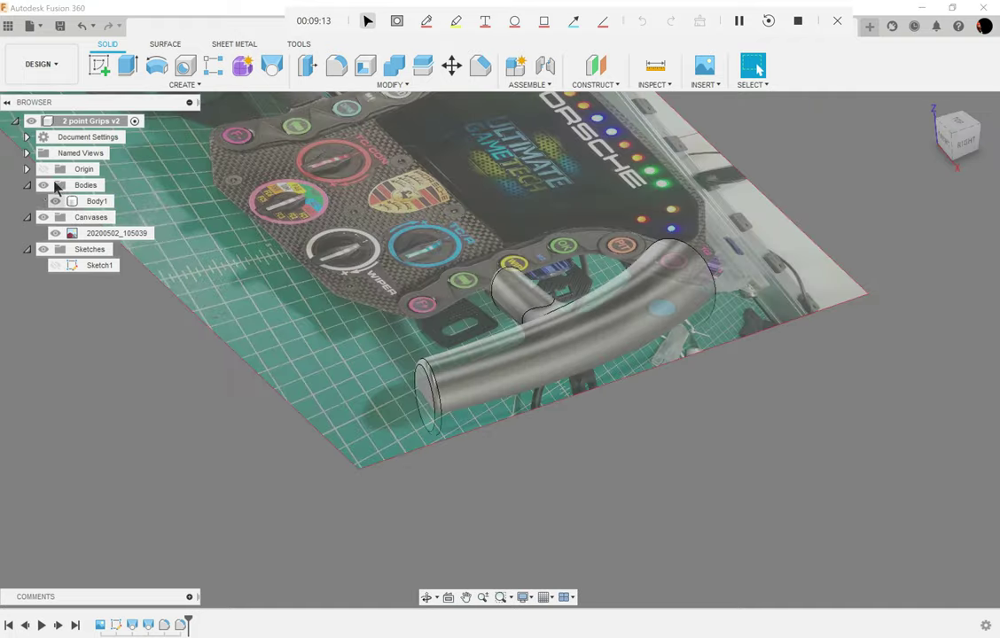
left_click(55, 201)
scroll(748, 323, "up", 5)
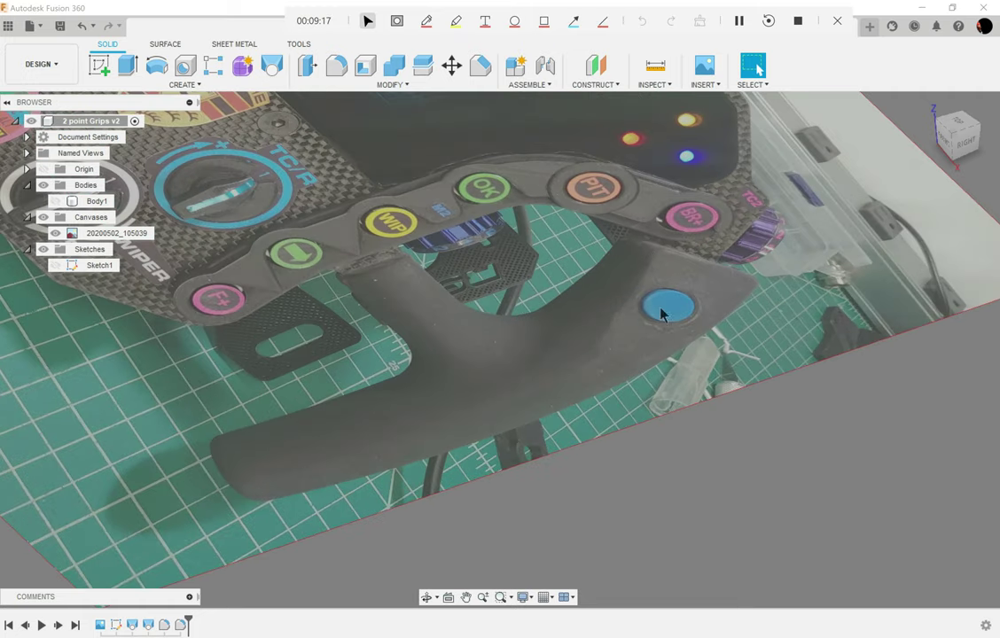
scroll(649, 325, "down", 5)
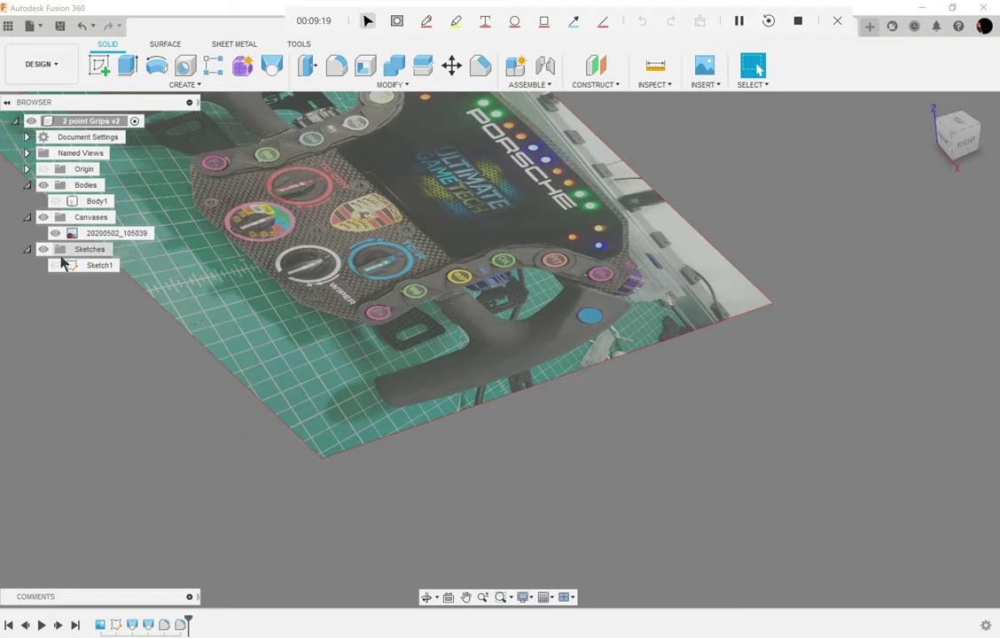
Step: Hide the reference photo, show the grip body again, and display the origin planes and axes
left_click(55, 233)
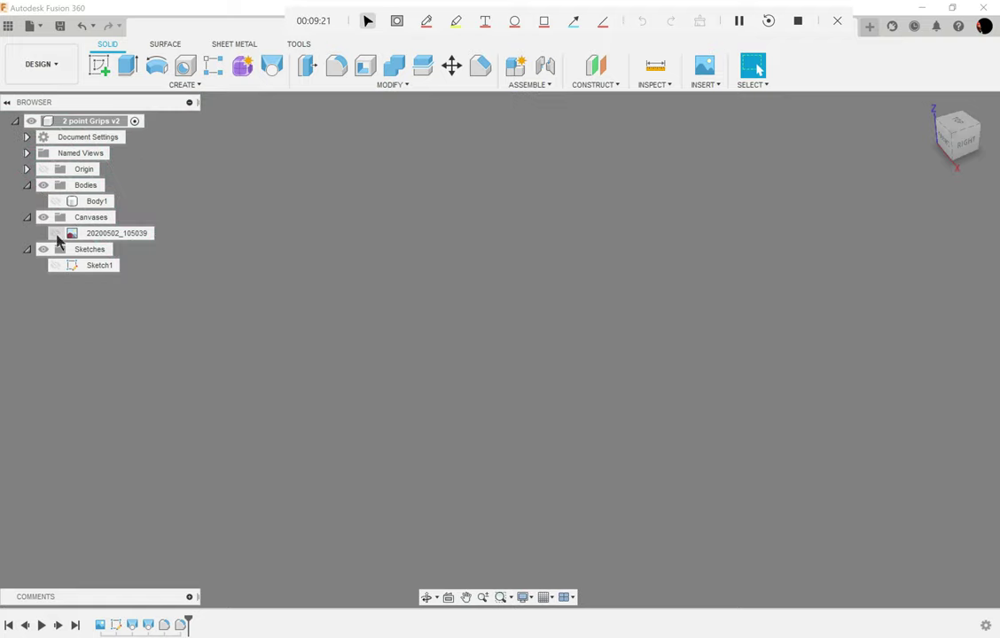
left_click(55, 201)
middle_click_drag(526, 347, 473, 292, "shift")
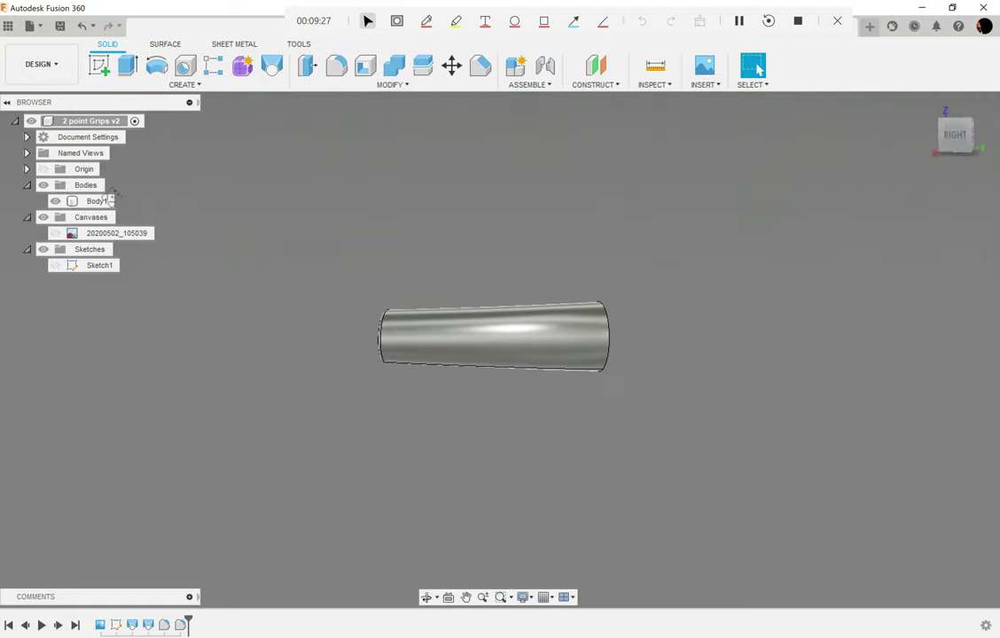
left_click(42, 168)
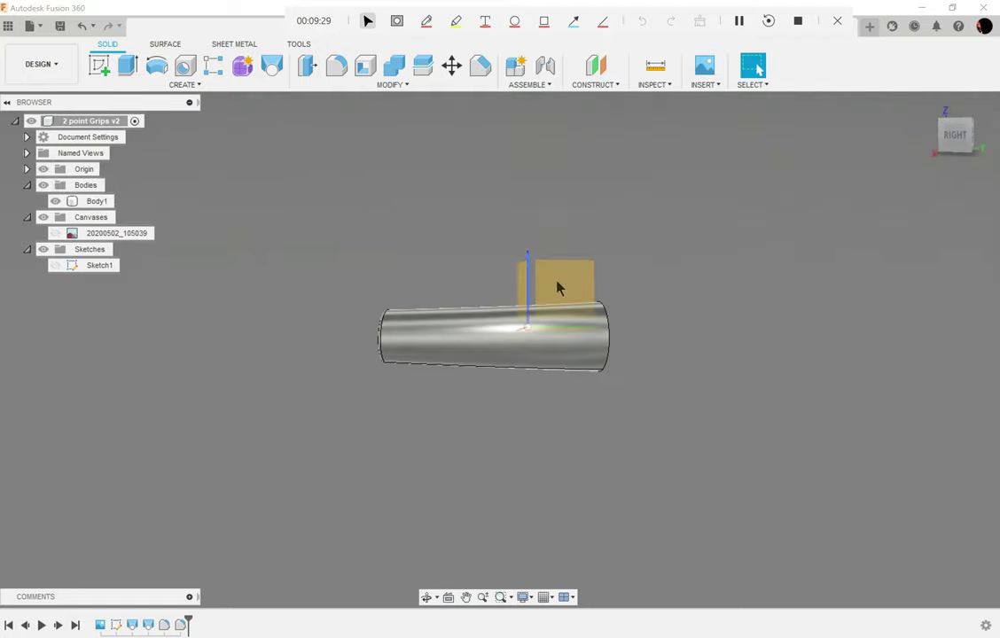
middle_click_drag(651, 281, 654, 292, "shift")
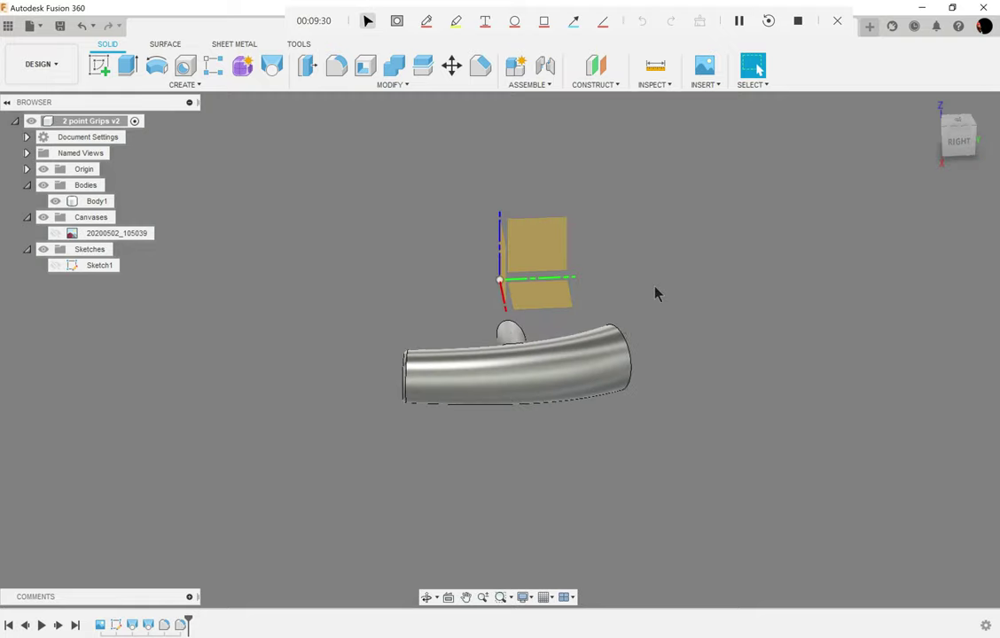
Step: Create a construction plane offset from the YZ origin plane to just outside the grip's outer curve
left_click(541, 249)
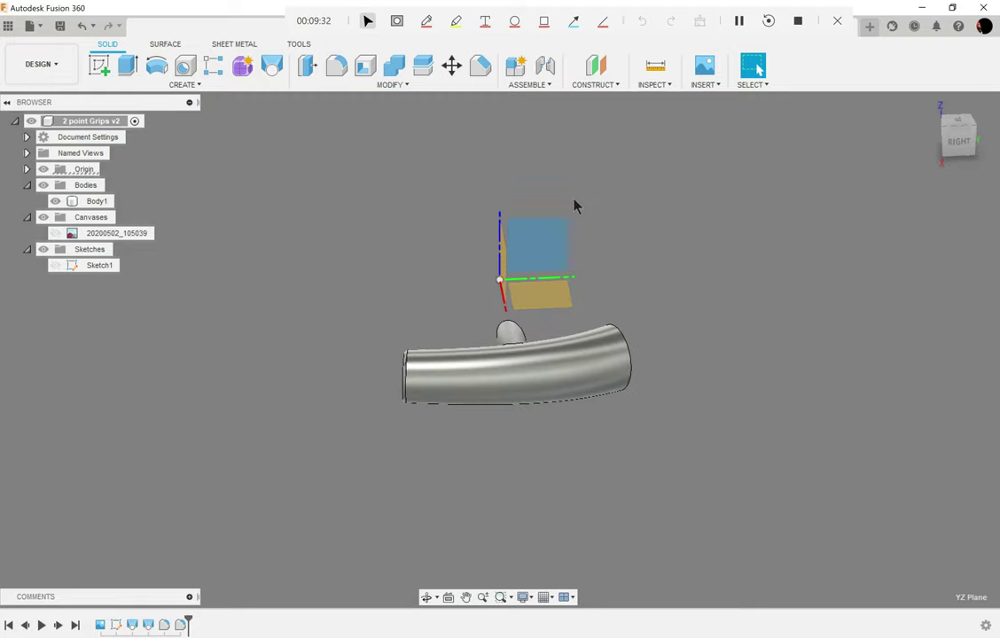
left_click(597, 71)
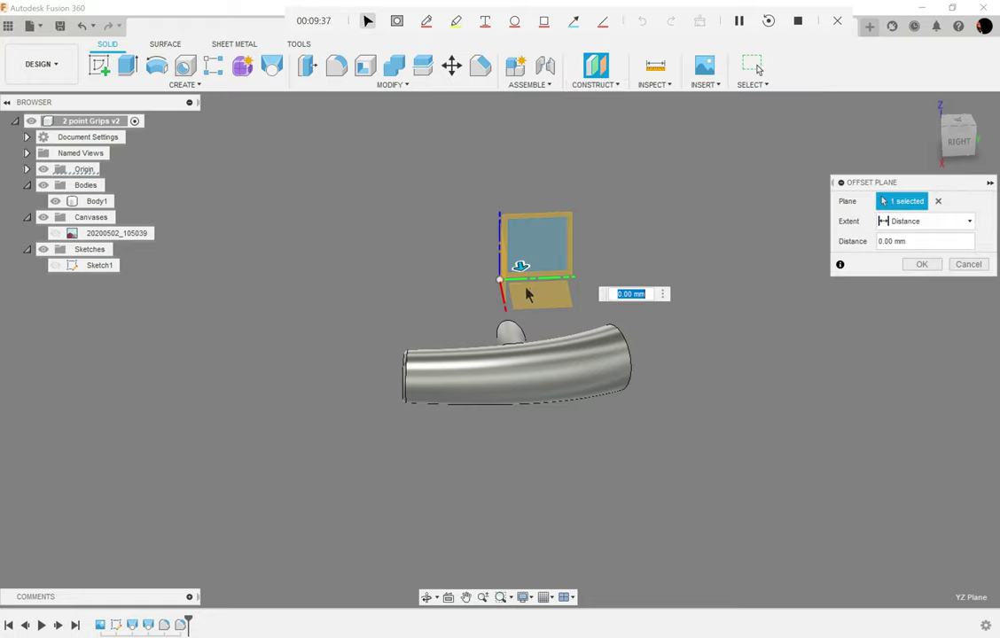
left_click_drag(521, 267, 546, 398)
left_click(960, 121)
left_click_drag(539, 446, 538, 396)
left_click(921, 264)
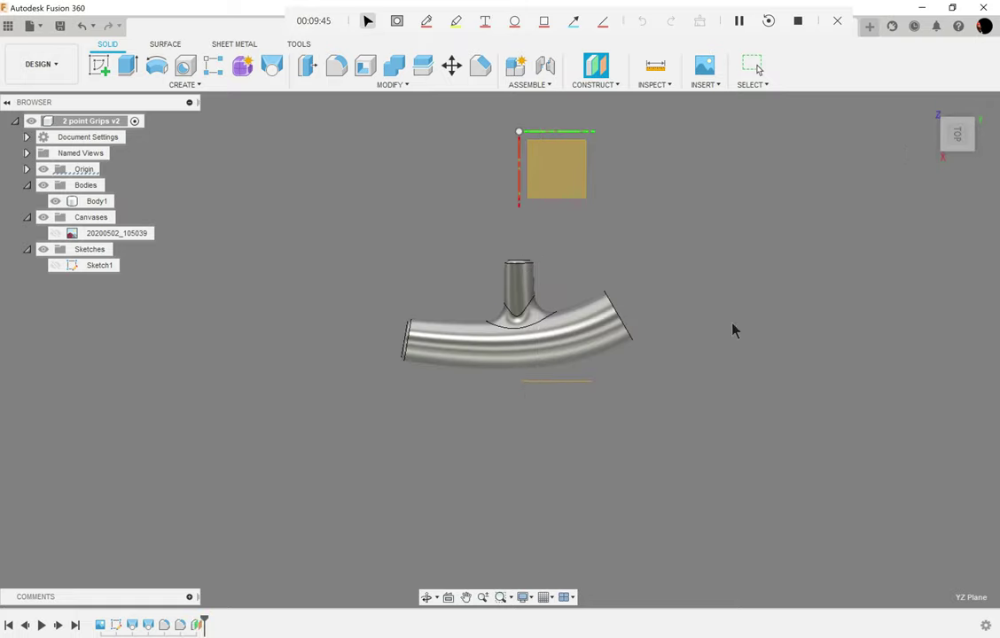
Step: Hide the origin geometry and start a line sketch on the new offset plane with 3D sketching turned off
middle_click_drag(743, 263, 305, 296, "shift")
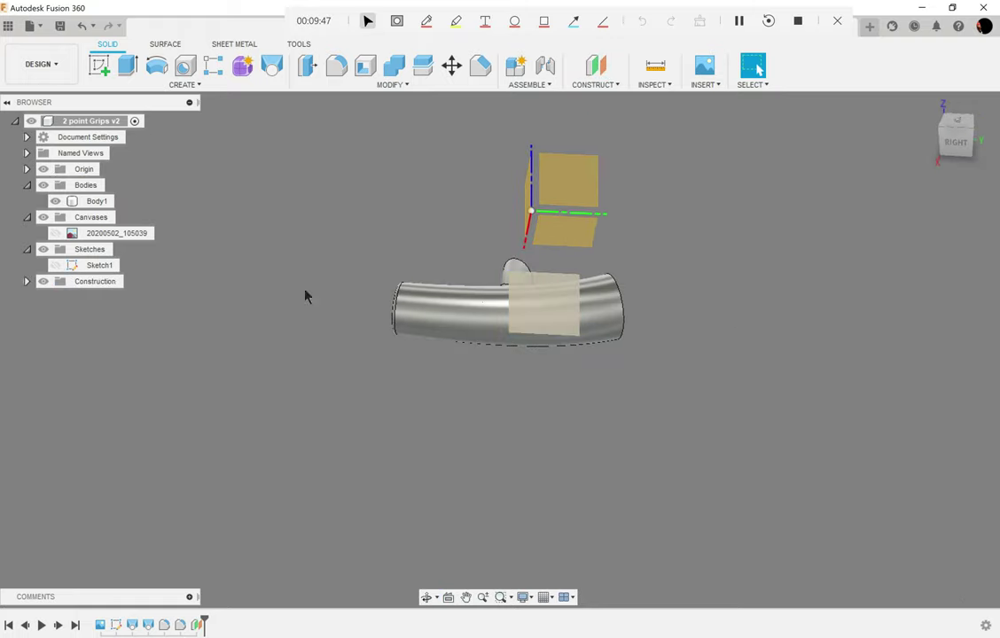
left_click(44, 168)
left_click(549, 301)
mouse_move(732, 338)
middle_mouse_down("shift")
mouse_move(754, 342)
mouse_move(742, 302)
mouse_move(730, 298)
mouse_move(732, 316)
middle_mouse_up("shift")
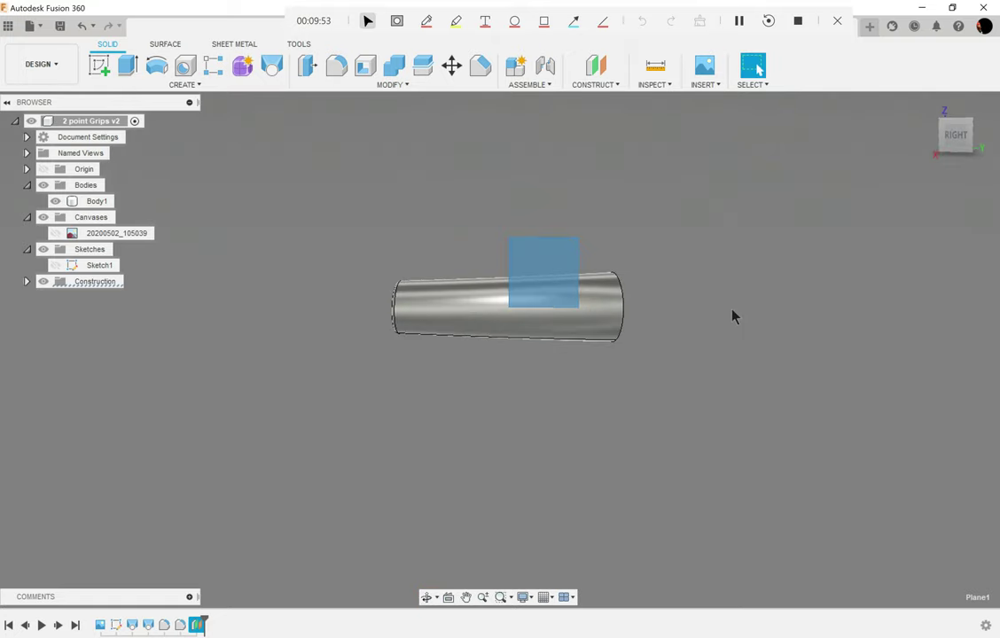
key("l")
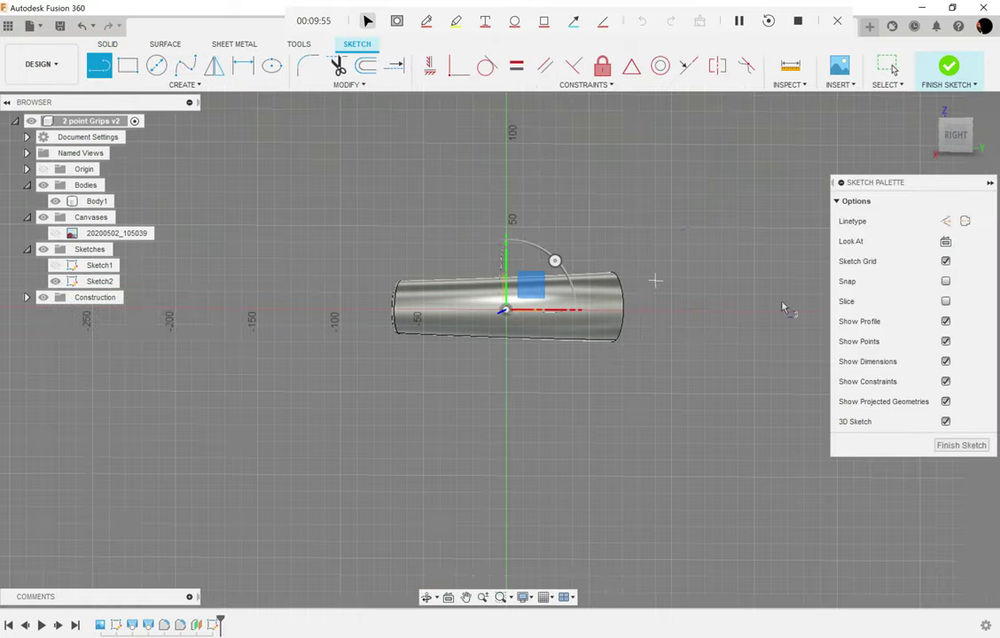
left_click(945, 421)
scroll(562, 273, "up", 4)
key("l")
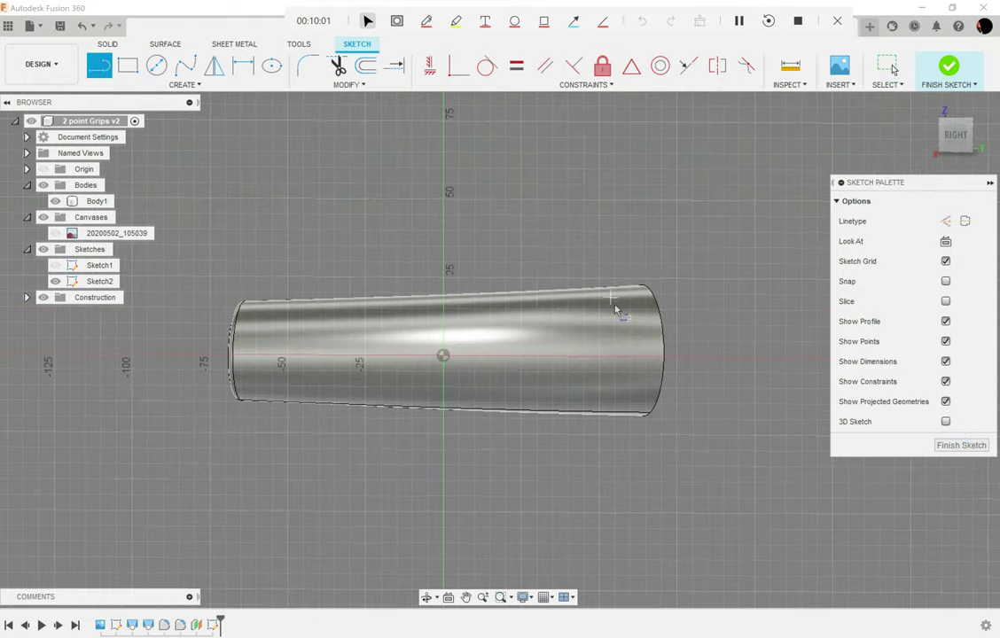
left_click(958, 141)
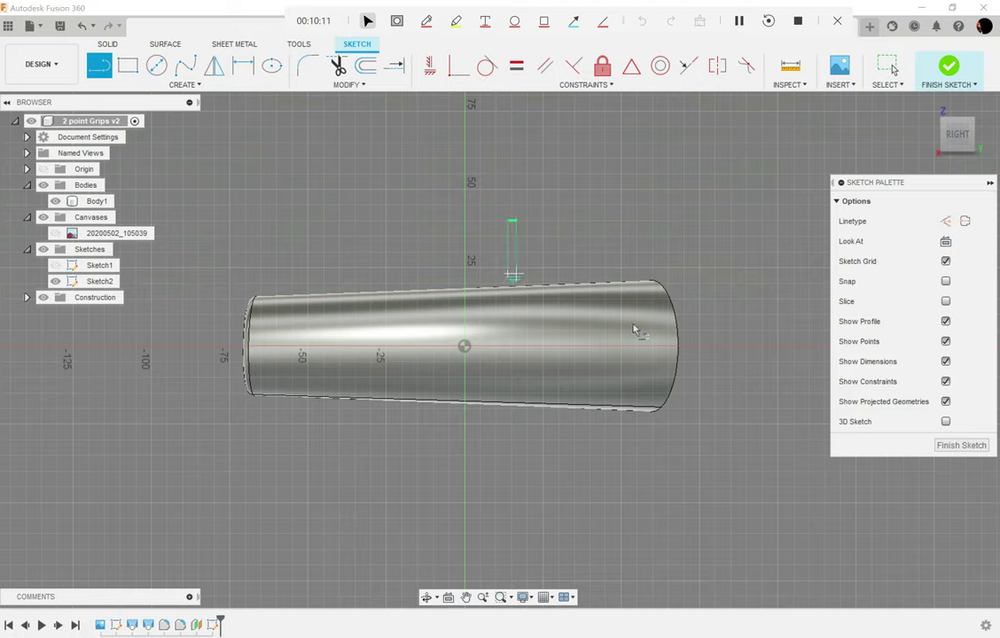
Step: Draw a line sloping down at 12 degrees across the grip's upper end, then adjust it to about 77 mm long
left_click(507, 274)
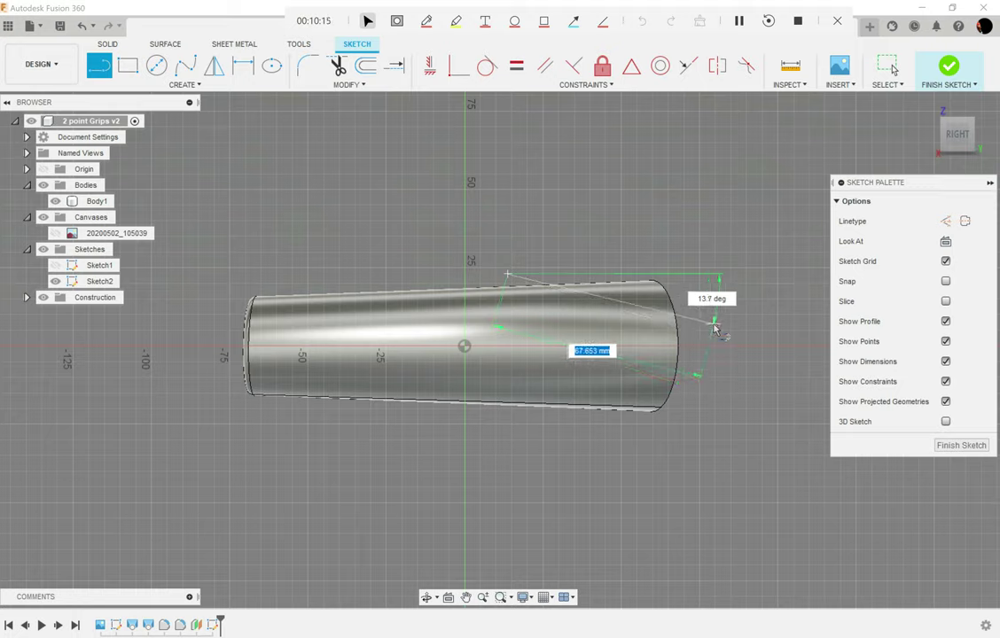
key("Tab")
type("15")
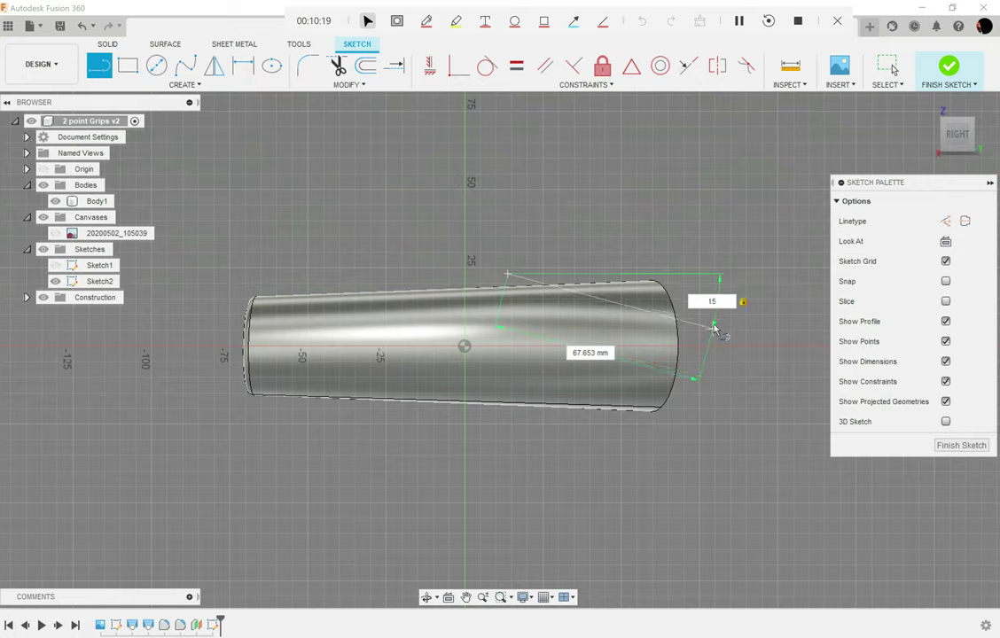
type("2")
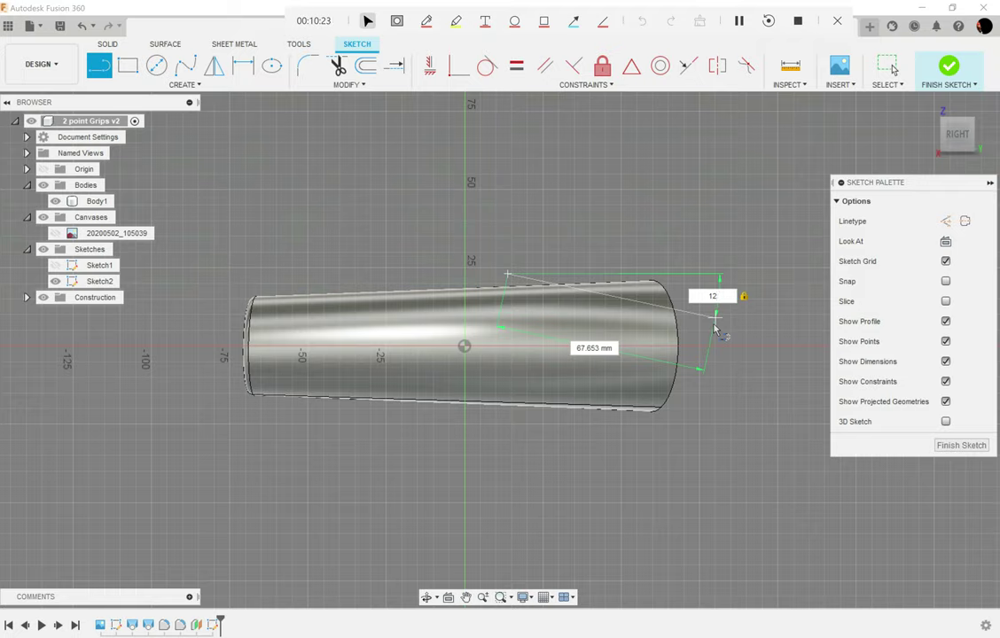
key("Return")
key("Escape")
mouse_move(525, 288)
left_mouse_down()
mouse_move(508, 290)
mouse_move(521, 292)
left_mouse_up()
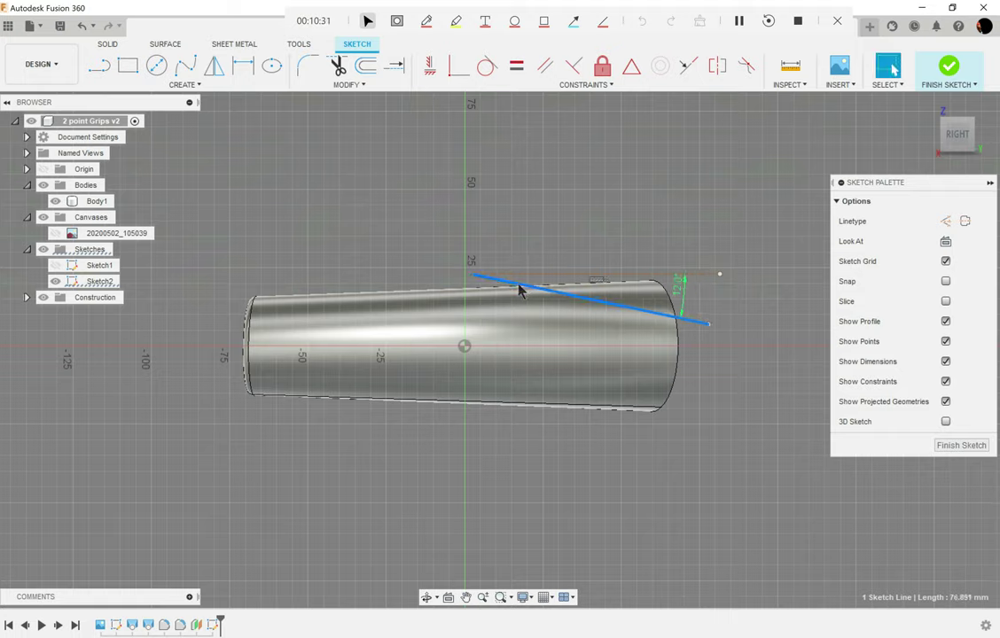
Step: Close the sloped line into a triangle over the grip's upper end with two more lines and finish the sketch
key("l")
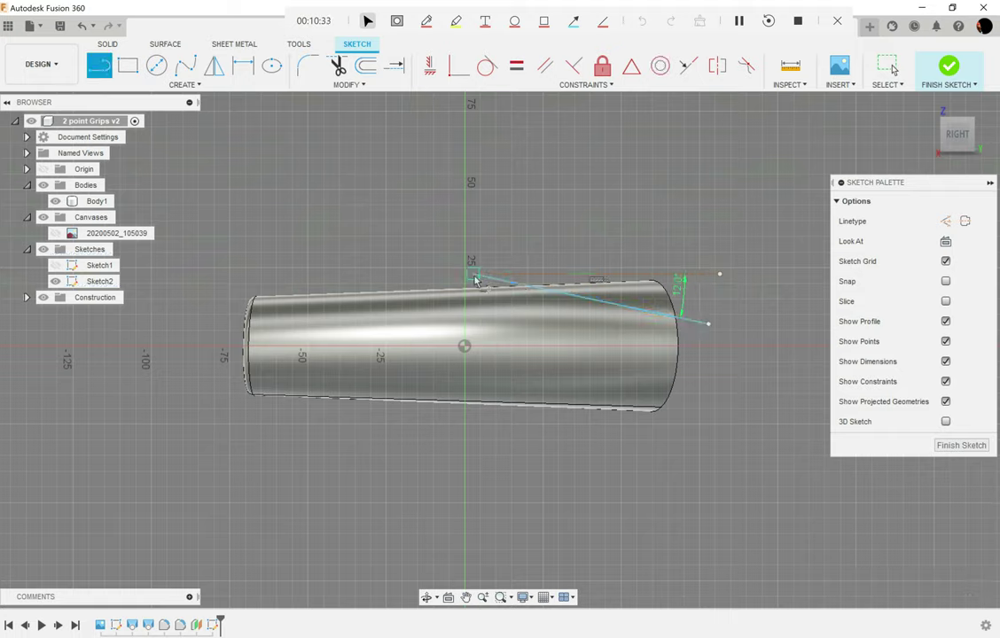
left_click(473, 273)
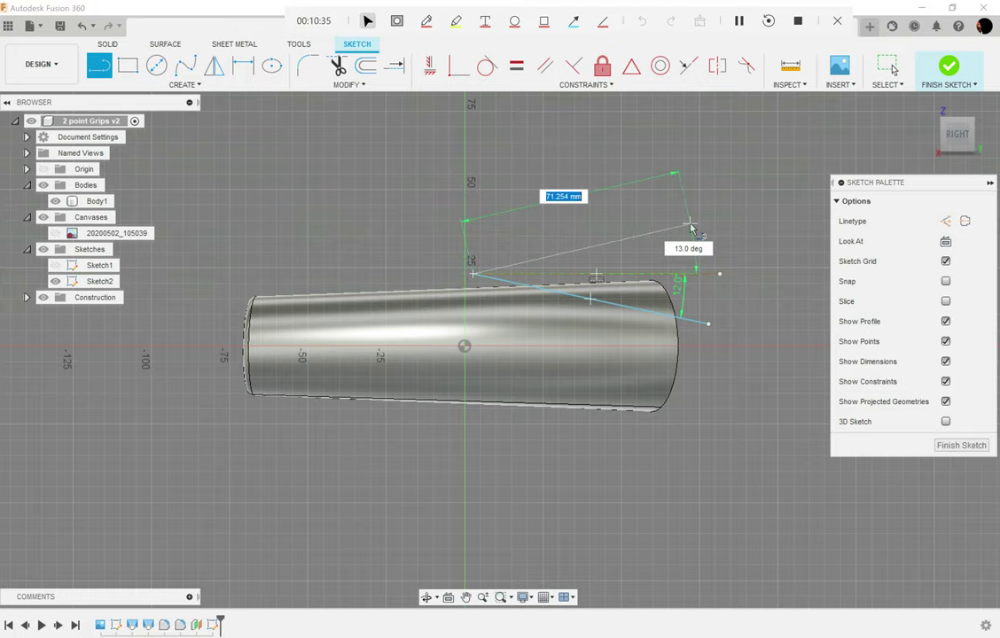
left_click(690, 225)
left_click(708, 324)
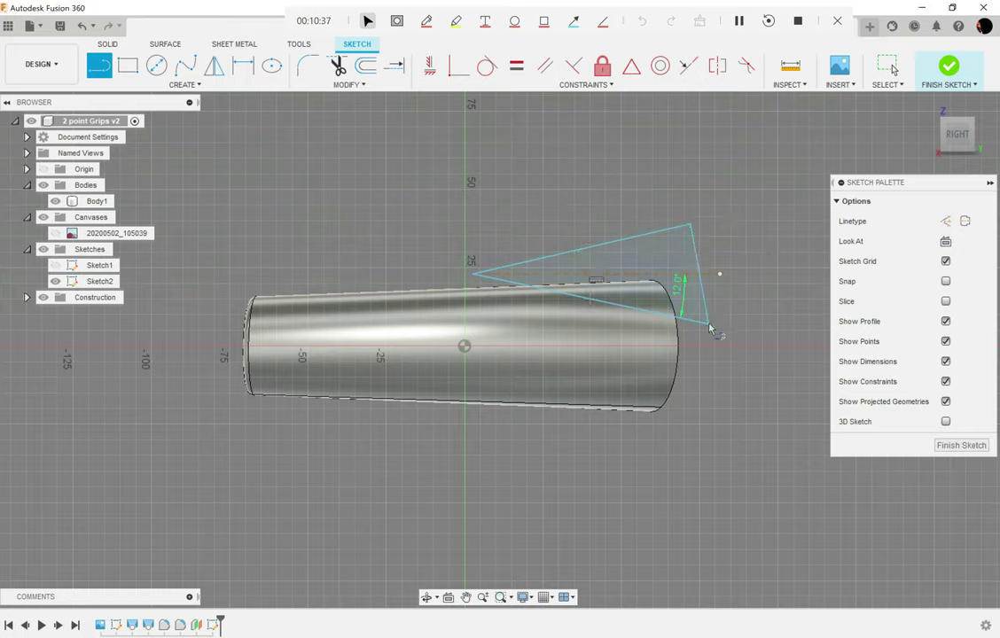
left_click(960, 445)
Step: Extrude the triangle -80 mm as a cut through the upper end of the grip
left_click(654, 263)
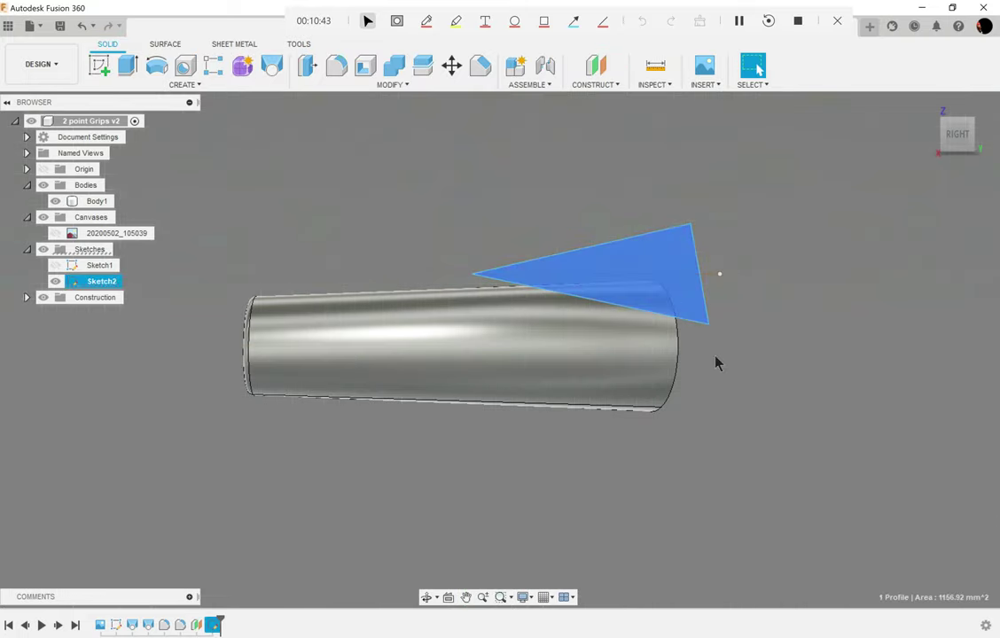
key("e")
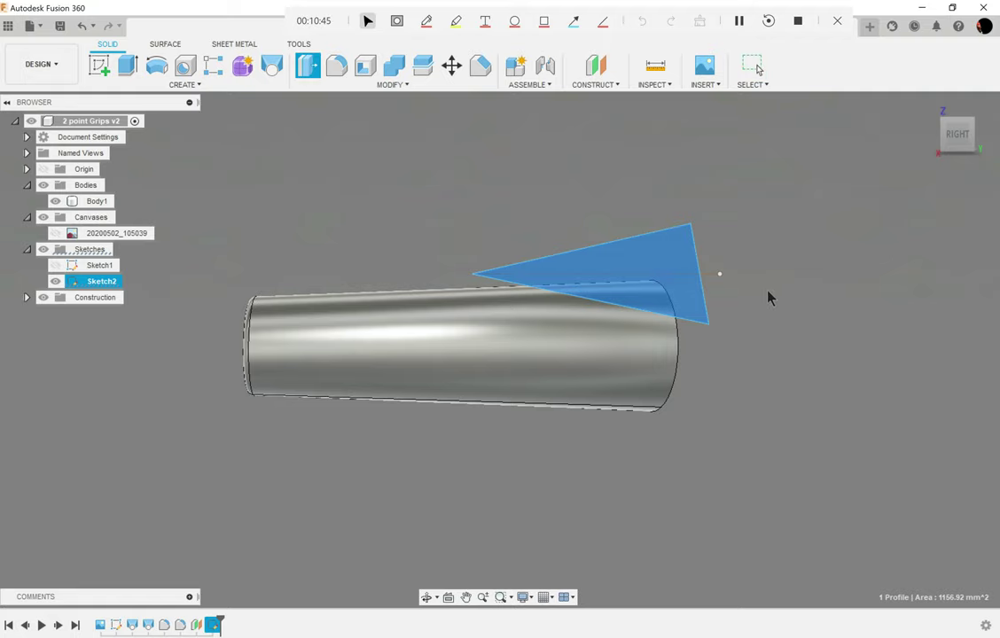
middle_click_drag(767, 294, 818, 332, "shift")
left_click_drag(624, 221, 352, 181)
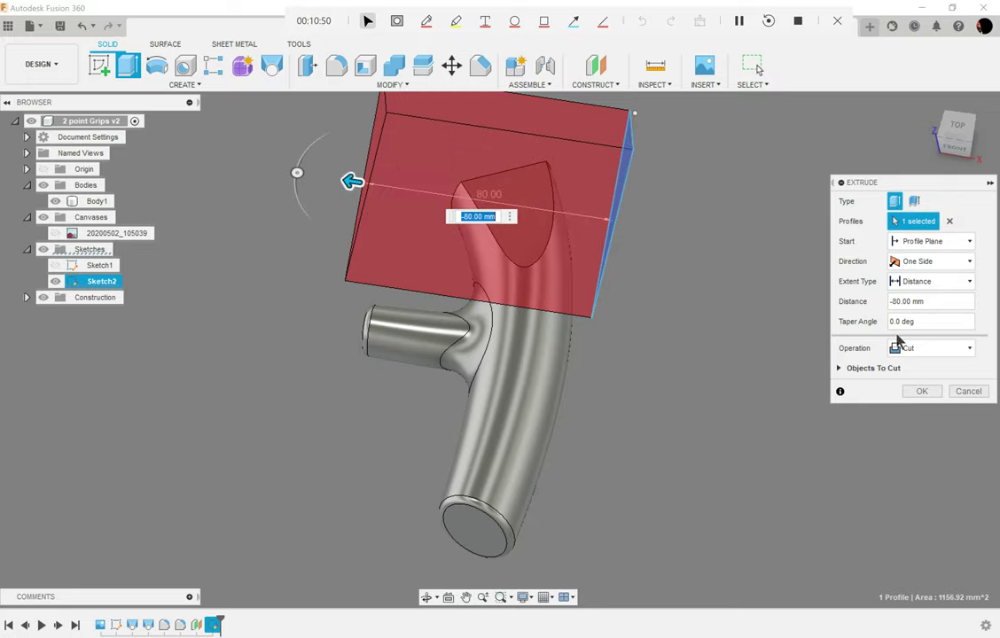
left_click(929, 395)
Step: Fillet the cut's curved edge at 5 mm and add its straight edge at the end face as a 2 mm set
mouse_move(749, 331)
middle_mouse_down("shift")
mouse_move(747, 228)
mouse_move(770, 201)
mouse_move(749, 221)
mouse_move(765, 257)
mouse_move(539, 218)
mouse_move(588, 207)
middle_mouse_up("shift")
key("f")
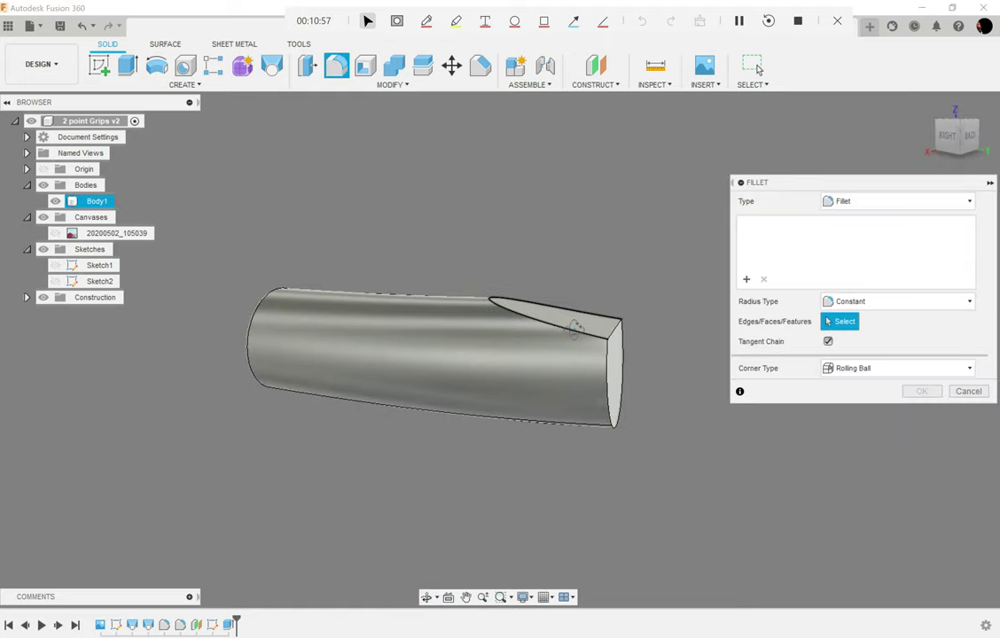
left_click(567, 312)
scroll(608, 375, "up", 5)
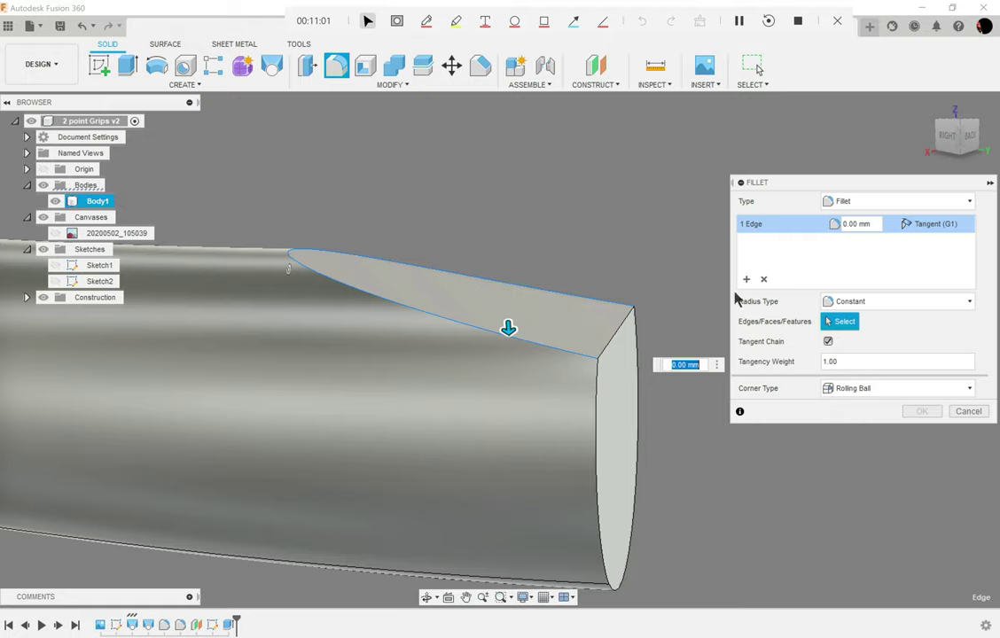
type("5")
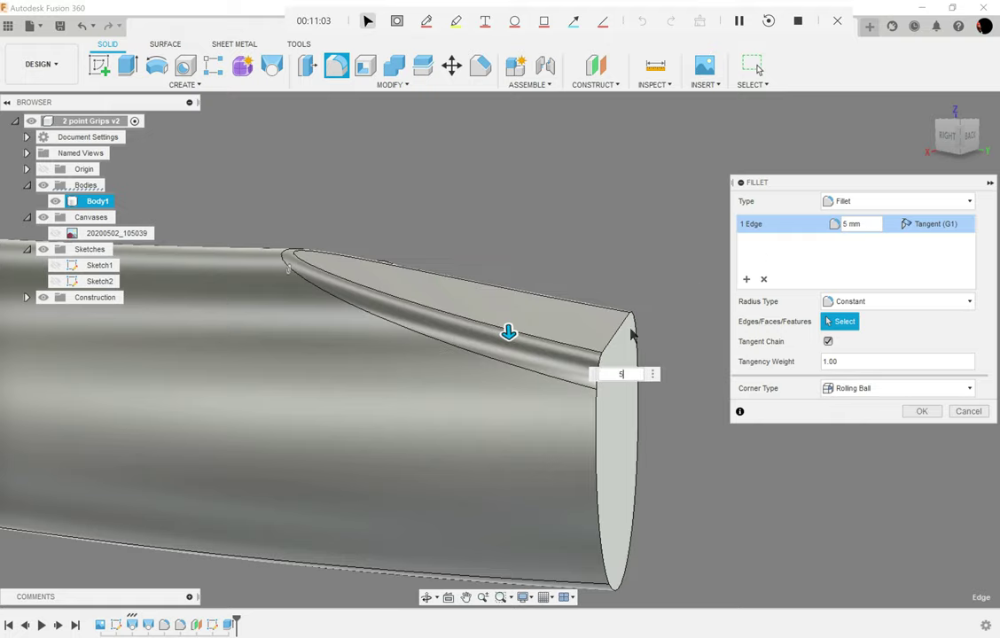
left_click(762, 280)
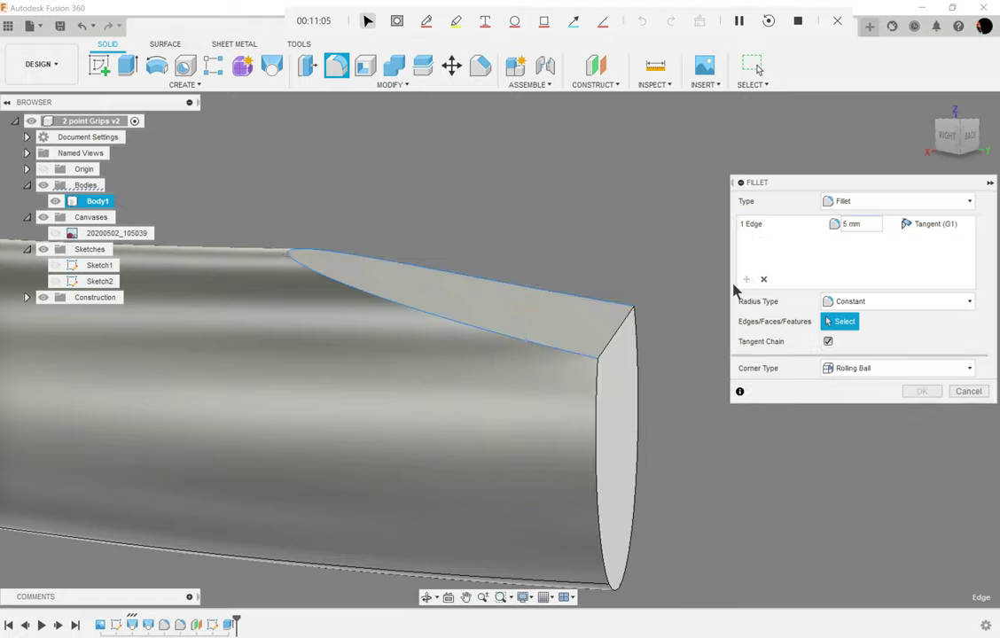
left_click(618, 344)
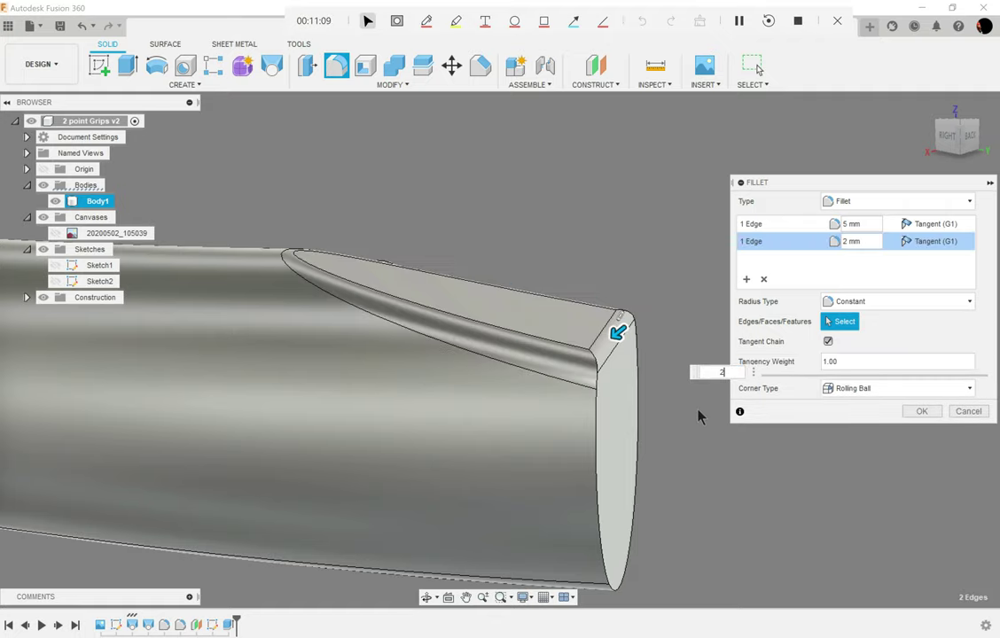
Step: Add the remaining outline of the grip's upper end face as a third fillet set at 4 mm
left_click(746, 280)
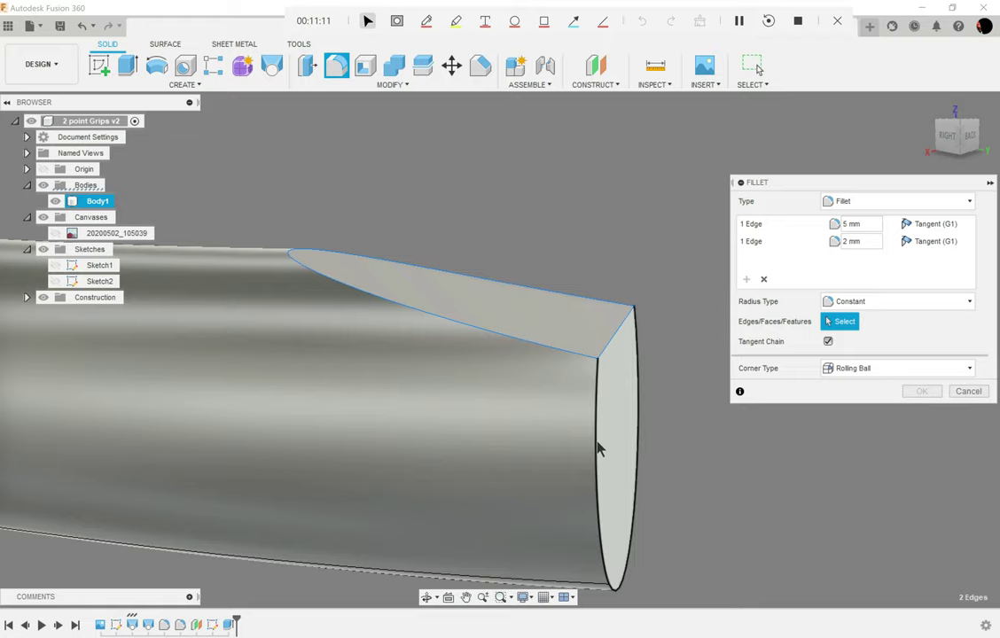
left_click(596, 444)
type("4")
scroll(656, 397, "down", 3)
middle_click_drag(647, 384, 759, 470, "shift")
middle_click_drag(678, 198, 700, 404, "shift")
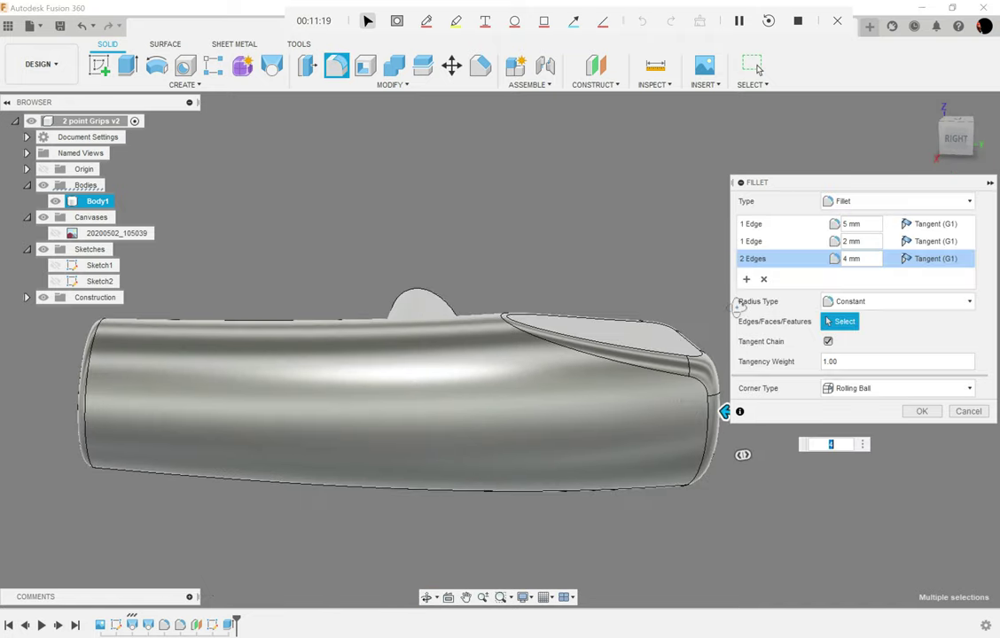
Step: Change the fillet radius of the cut's curved edge to 8 mm and create the fillets
left_click(844, 225)
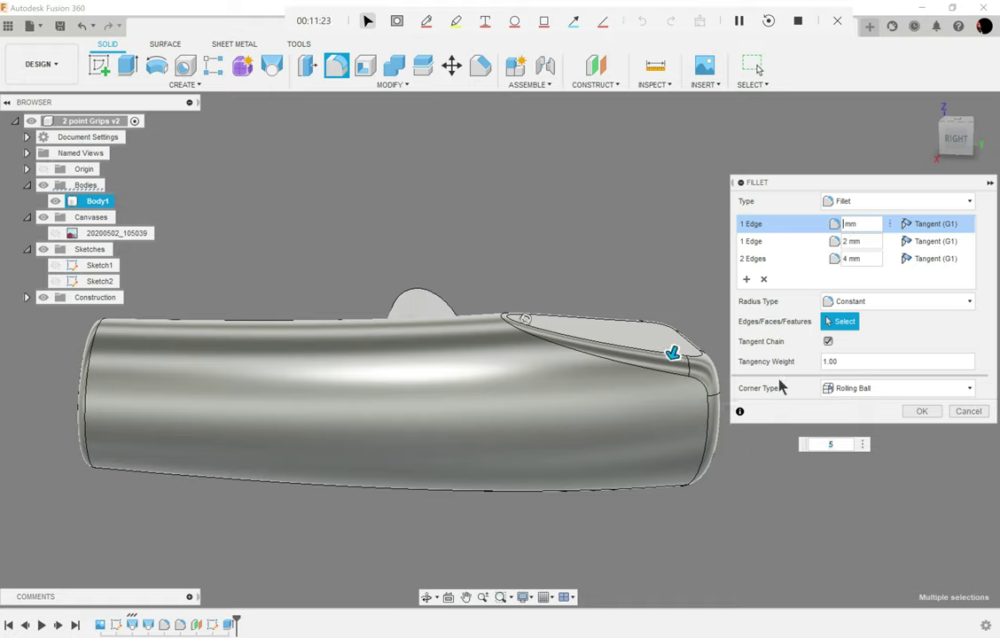
type("8")
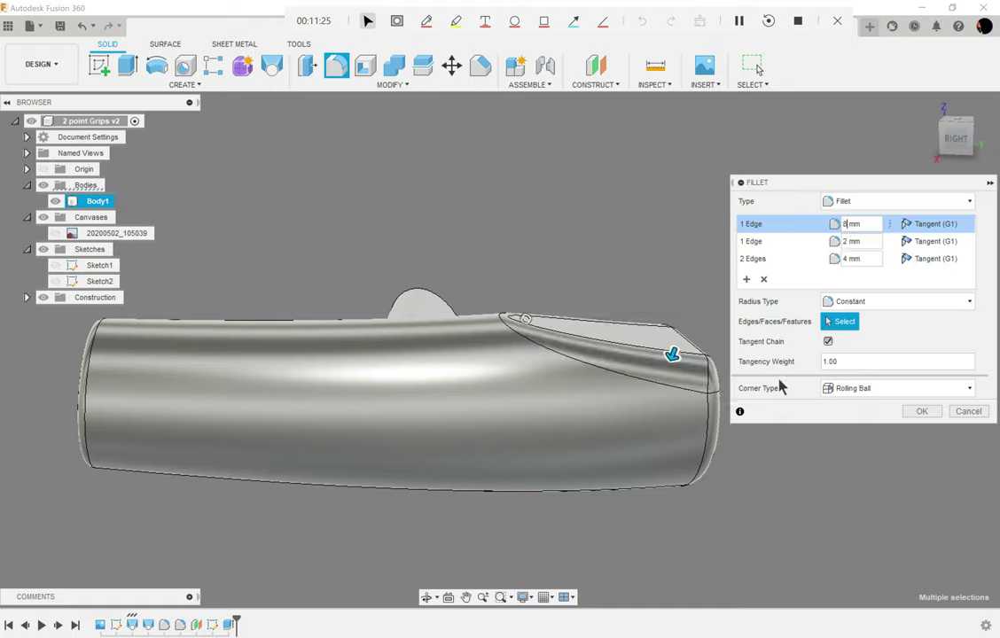
key("Return")
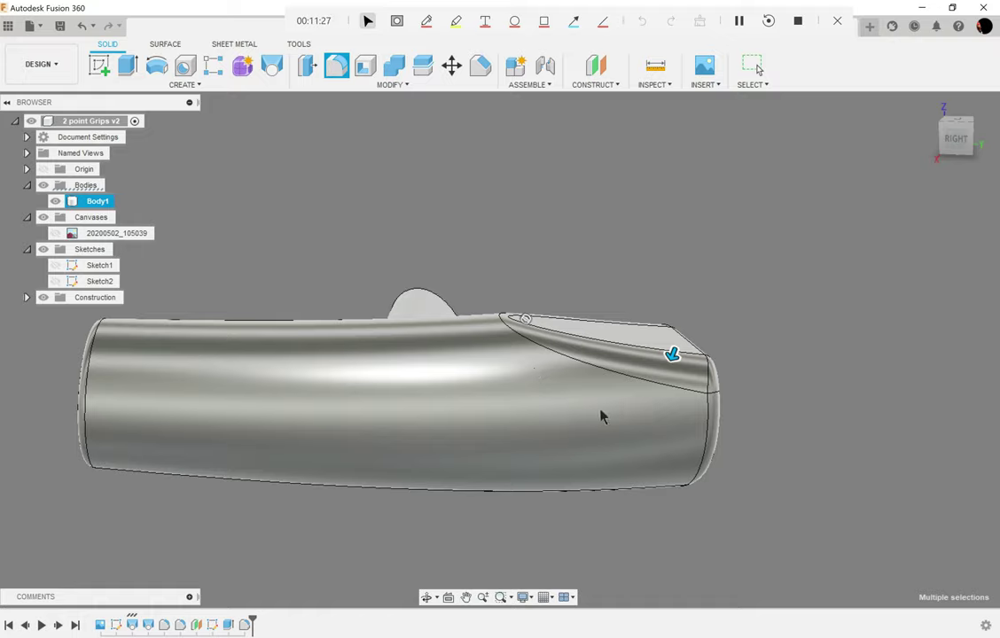
Step: Inspect the filleted grip, then open Sketch1 for editing and show it in the home view
scroll(534, 354, "down", 5)
middle_click_drag(580, 398, 544, 338, "shift")
scroll(524, 408, "up", 5)
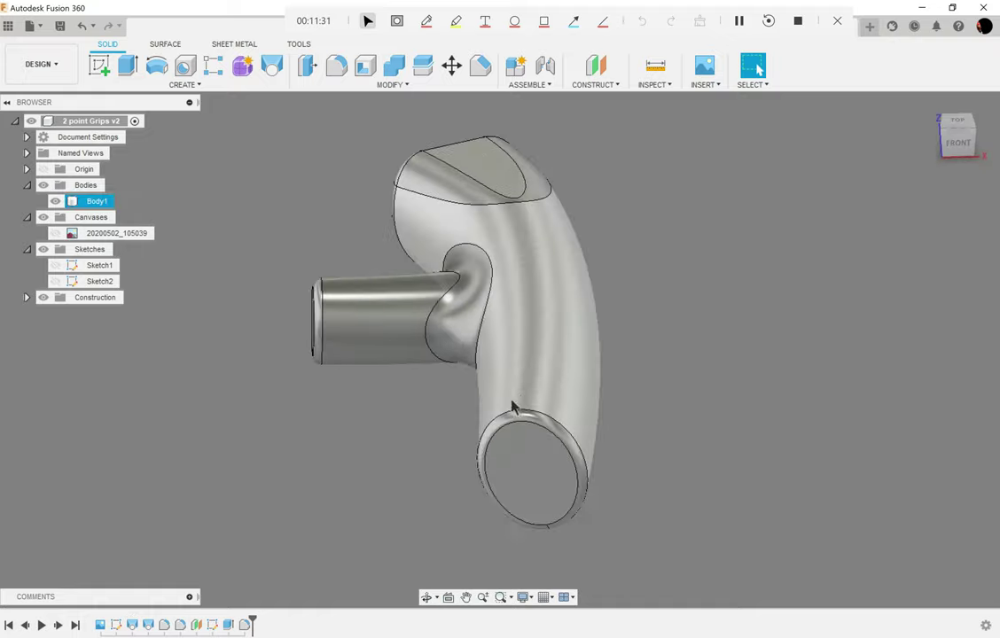
middle_click_drag(521, 403, 619, 262, "shift")
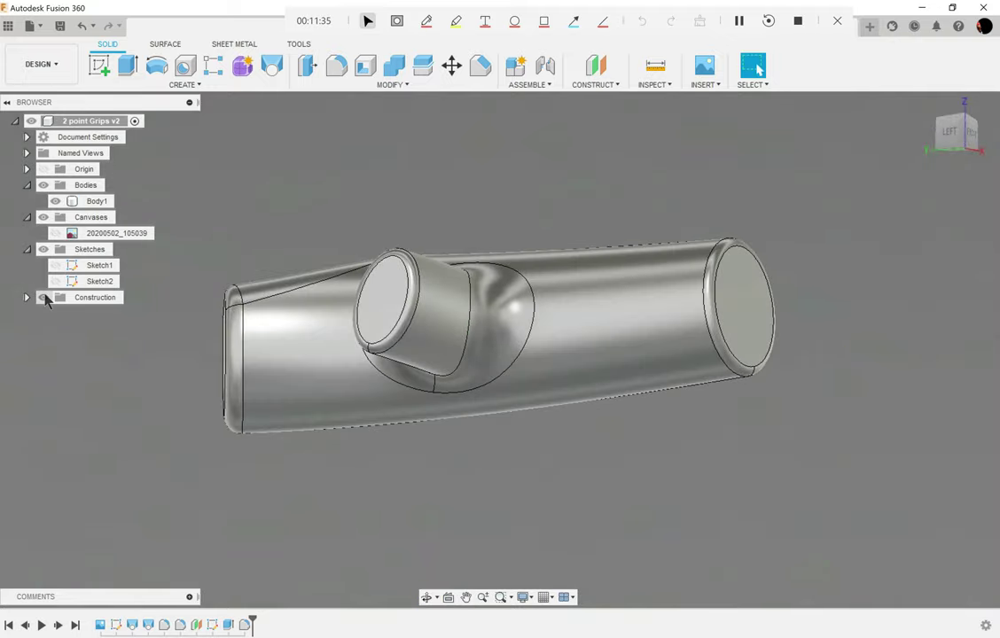
left_click(27, 217)
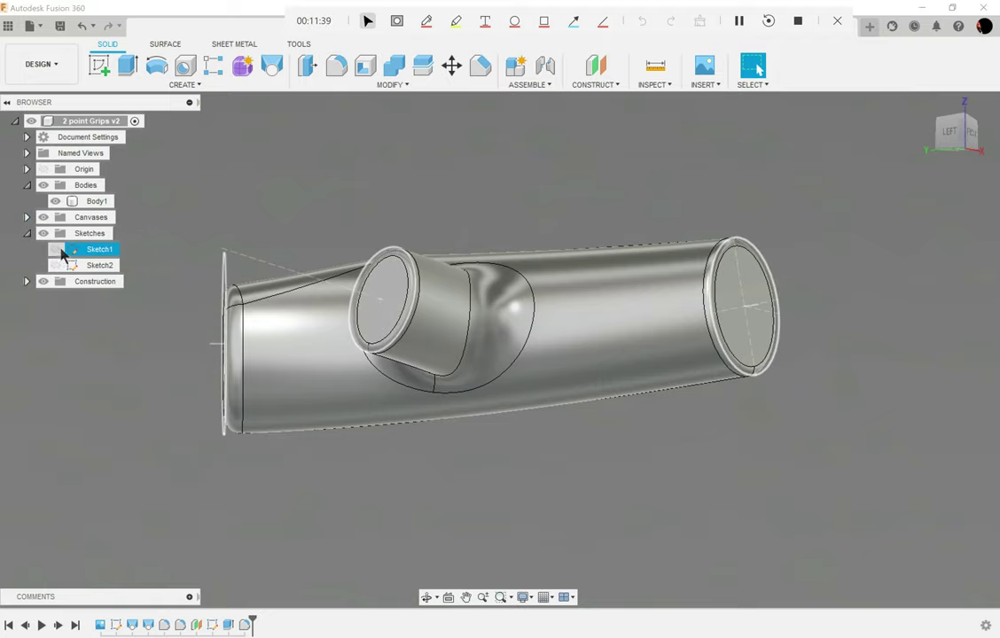
double_click(90, 251)
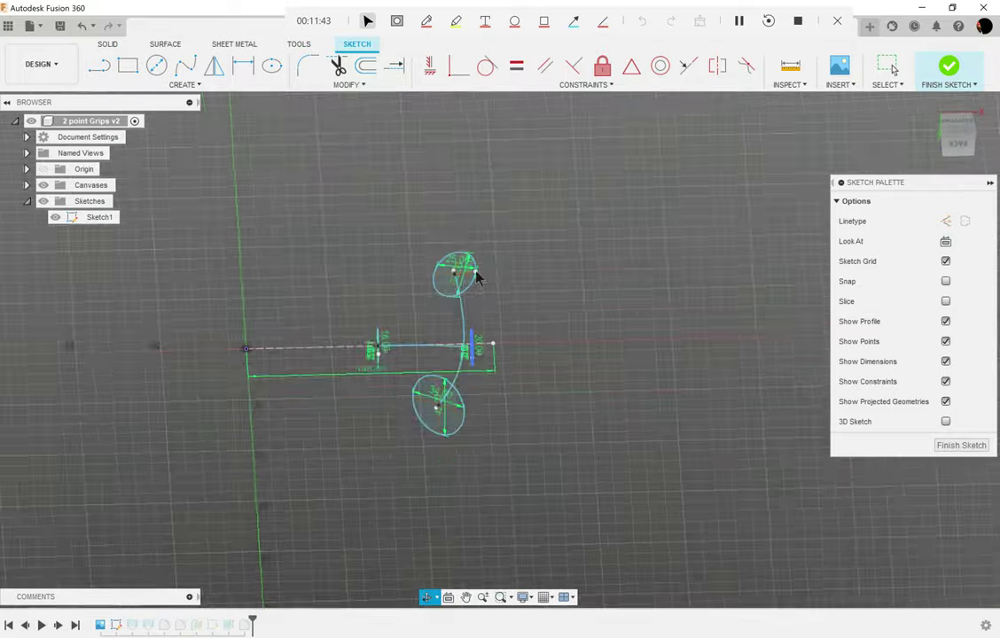
mouse_move(476, 271)
middle_mouse_down("shift")
mouse_move(352, 241)
mouse_move(395, 188)
mouse_move(396, 112)
middle_mouse_up("shift")
left_click(927, 106)
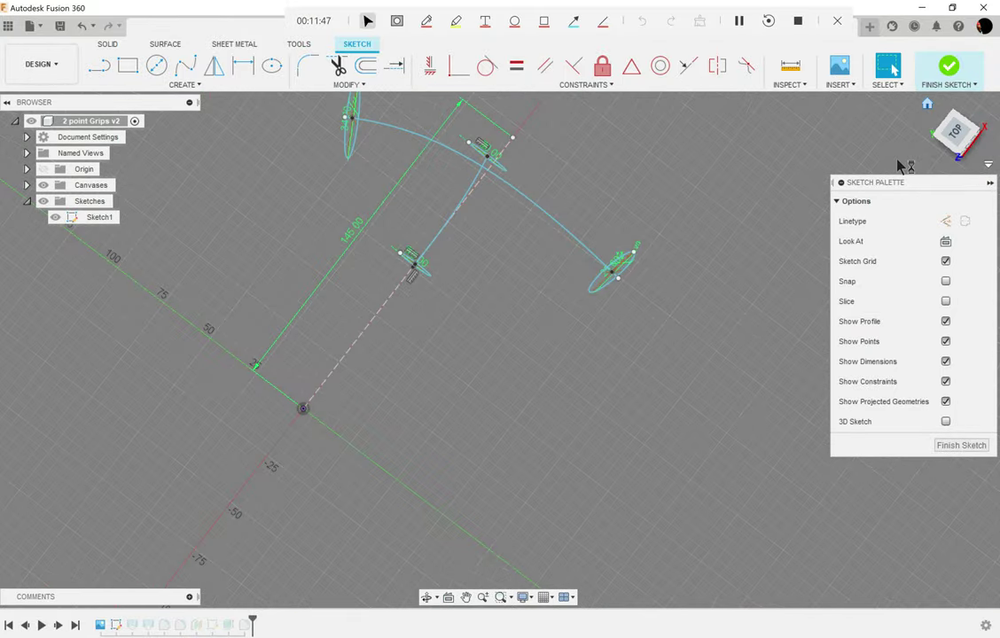
Step: Set the minor-axis dimension of the grip's lower end ellipse in Sketch1 to 30 mm
scroll(461, 514, "up", 5)
scroll(567, 482, "up", 3)
scroll(645, 423, "down", 3)
scroll(670, 413, "down", 3)
middle_click_drag(697, 379, 562, 377)
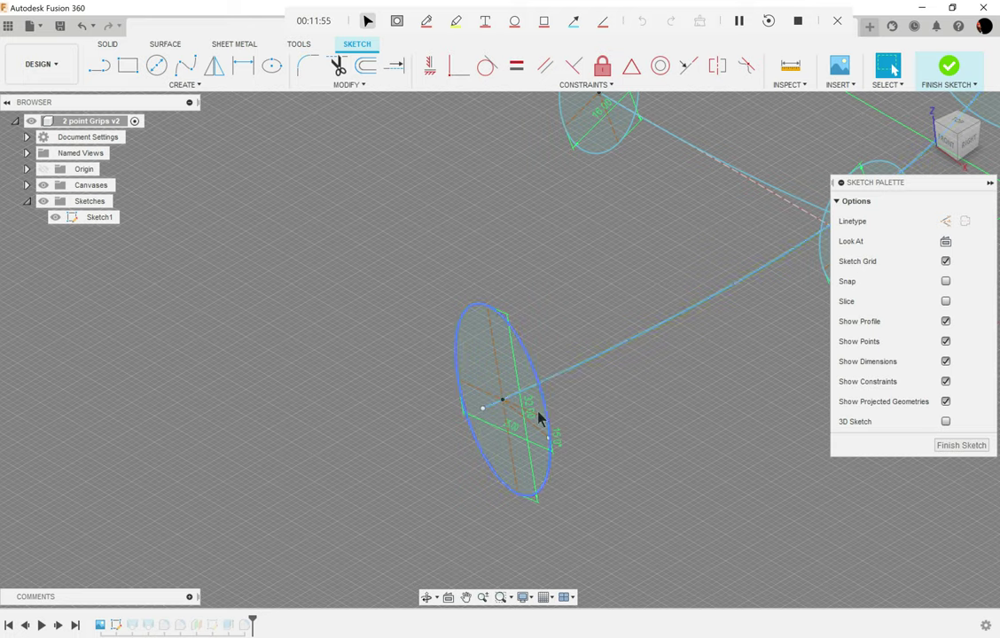
left_click(512, 433)
double_click(512, 432)
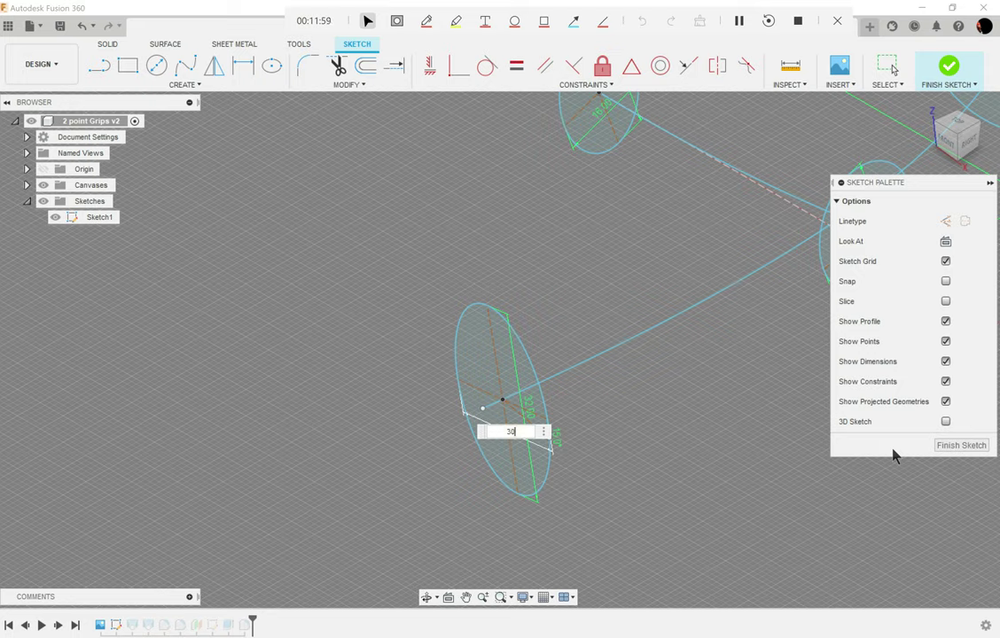
key("Return")
Step: Set the major-axis dimension of the lower end ellipse to 42 mm and finish the sketch
double_click(533, 407)
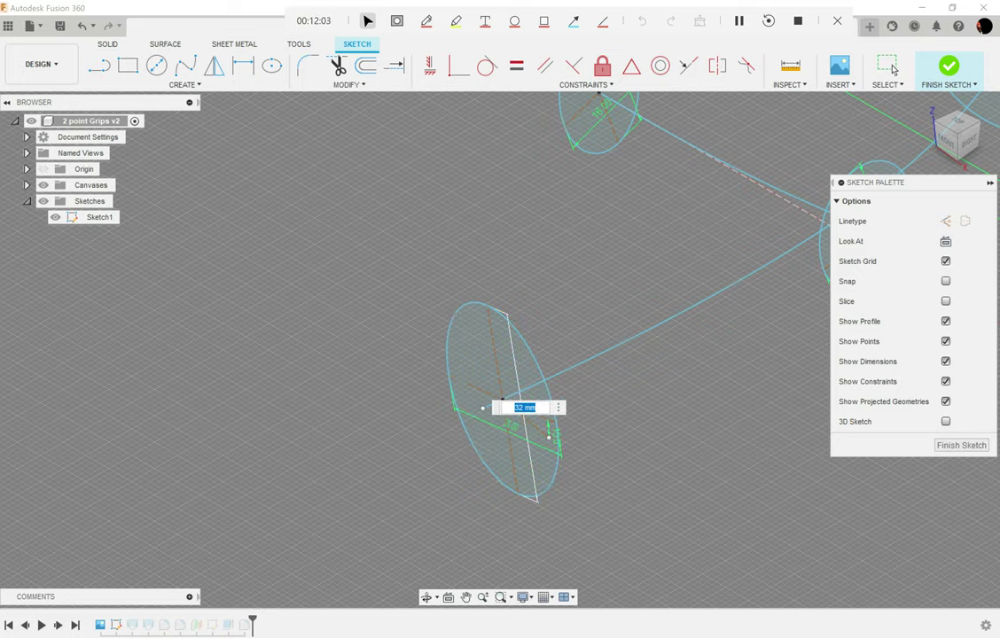
type("42")
key("Return")
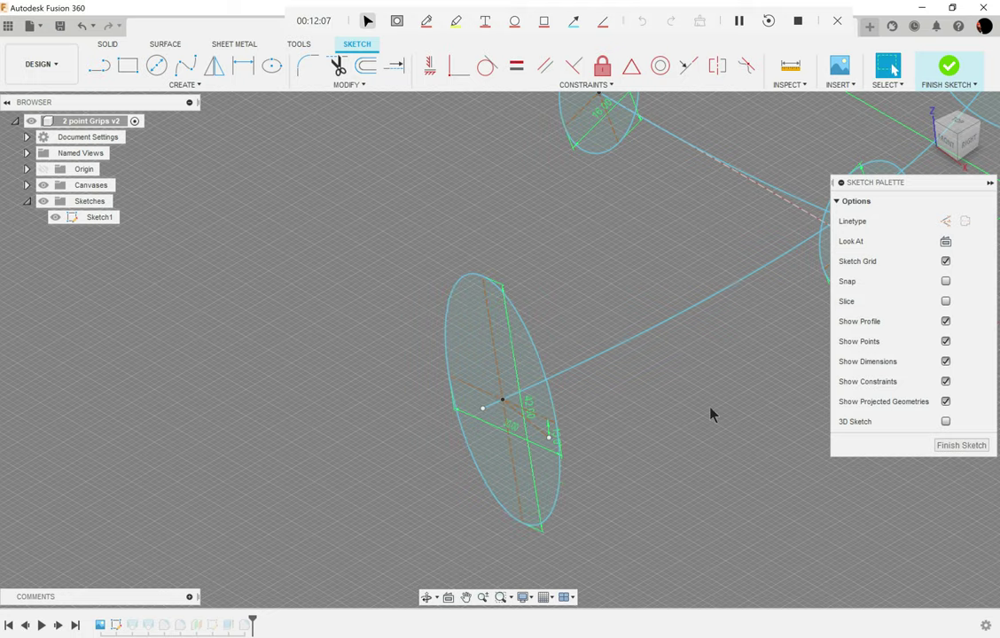
scroll(645, 415, "down", 3)
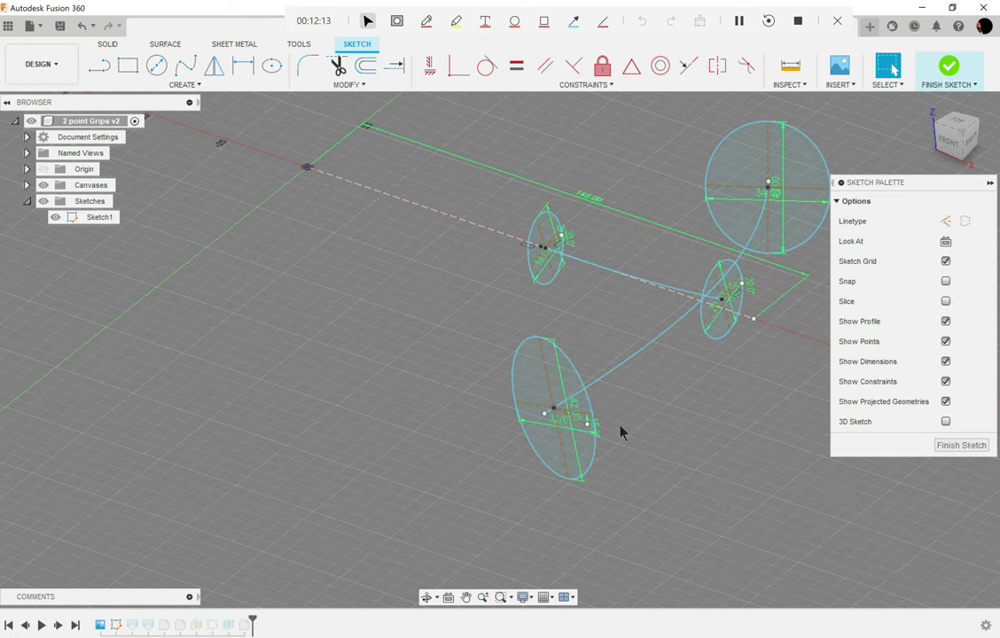
mouse_move(620, 434)
middle_mouse_down("shift")
mouse_move(632, 425)
mouse_move(603, 423)
middle_mouse_up("shift")
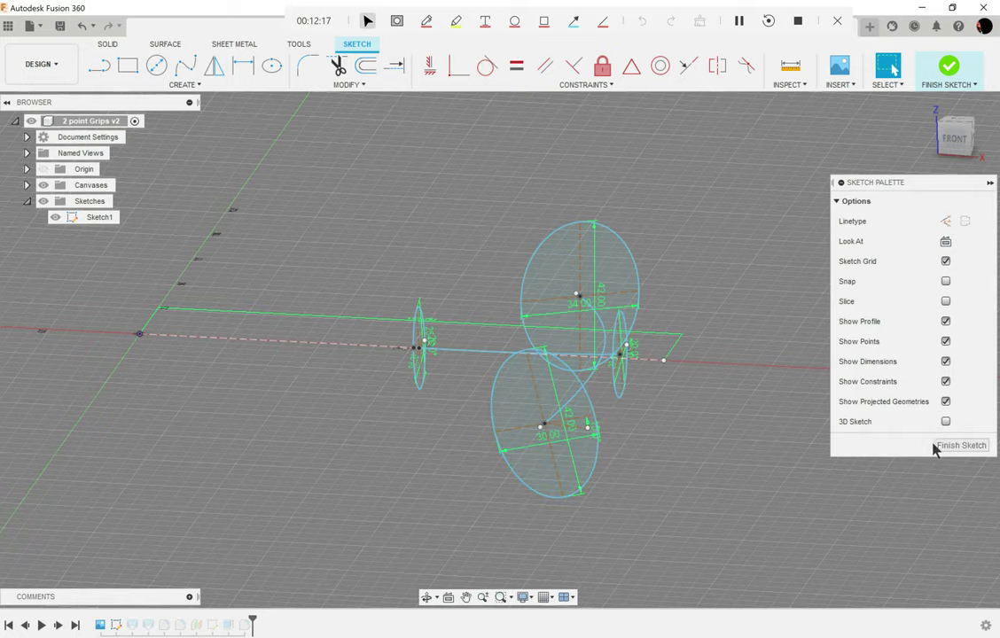
left_click(961, 445)
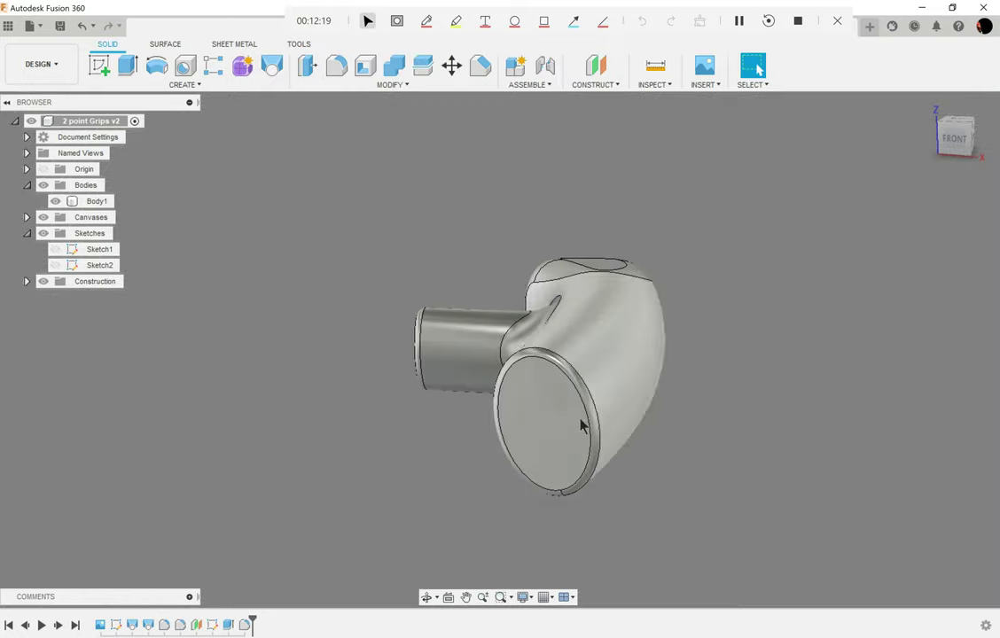
Step: Reopen Sketch1 and undo the size changes to the lower end ellipse, returning to the solid model
mouse_move(620, 476)
middle_mouse_down("shift")
mouse_move(691, 429)
mouse_move(685, 395)
mouse_move(595, 447)
mouse_move(542, 451)
mouse_move(521, 423)
middle_mouse_up("shift")
double_click(91, 254)
key("ctrl+z")
key("ctrl+z")
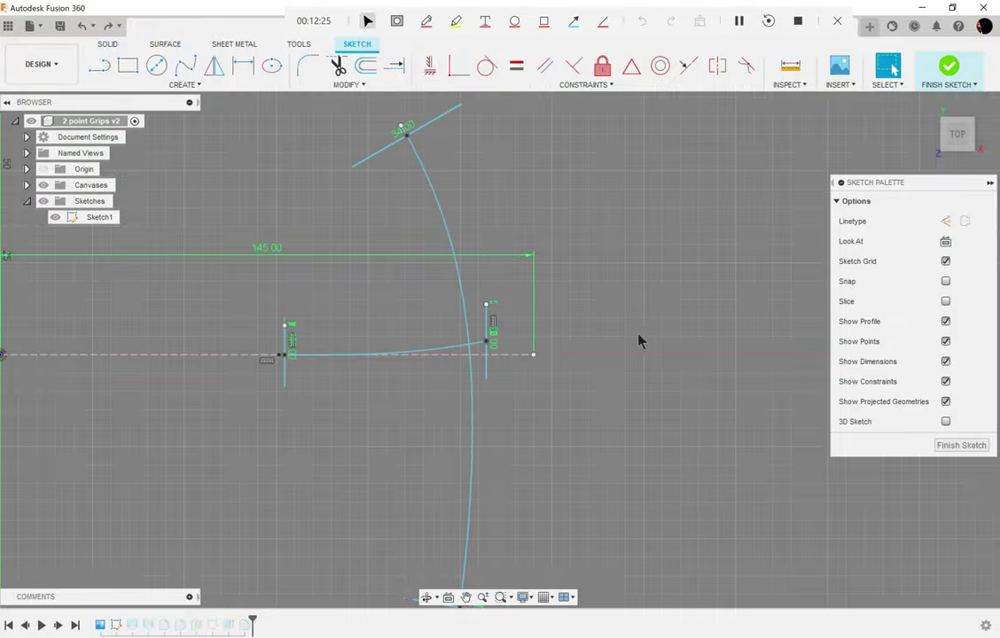
key("ctrl+z")
mouse_move(600, 410)
middle_mouse_down("shift")
mouse_move(633, 410)
mouse_move(664, 387)
mouse_move(714, 413)
mouse_move(602, 409)
middle_mouse_up("shift")
left_click(752, 65)
scroll(698, 275, "up", 5)
scroll(698, 275, "down", 6)
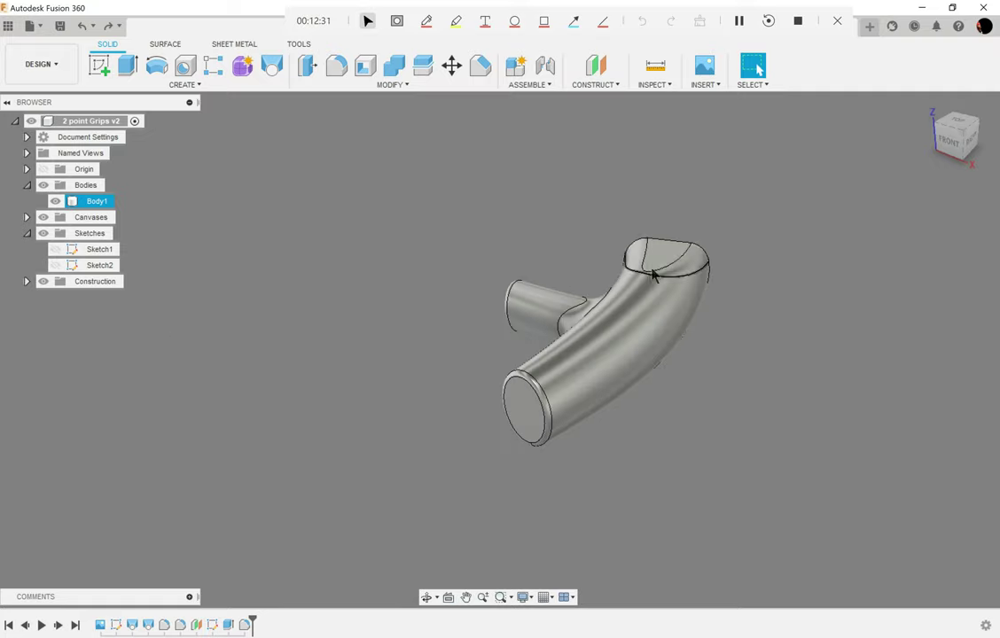
Step: Make Sketch1 visible and open it for editing, focusing on the ellipse at the grip's upper end
left_click(337, 265)
left_click(696, 252)
middle_click_drag(681, 241, 340, 297, "shift")
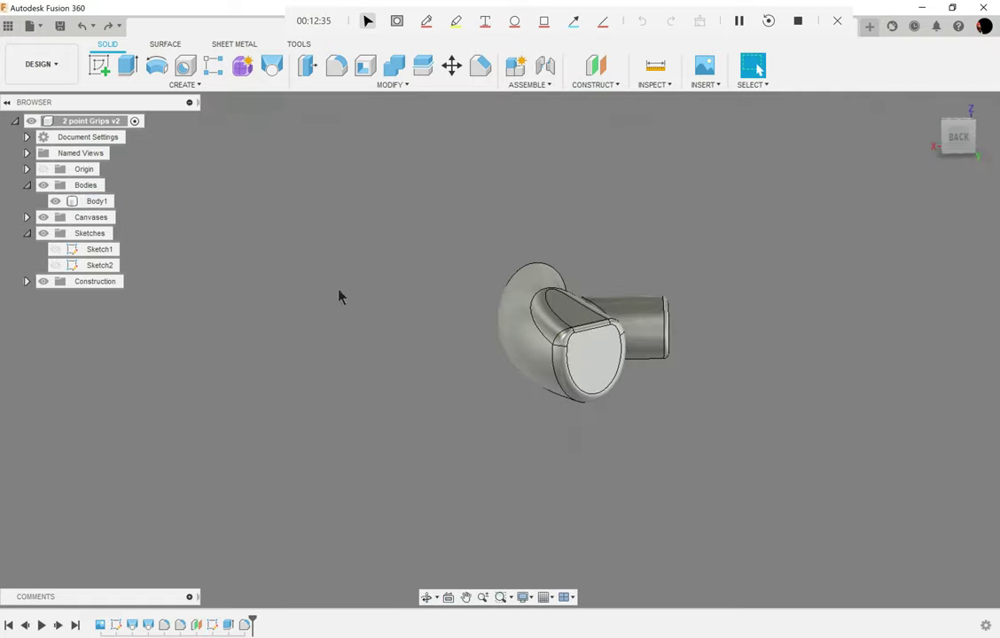
left_click(59, 252)
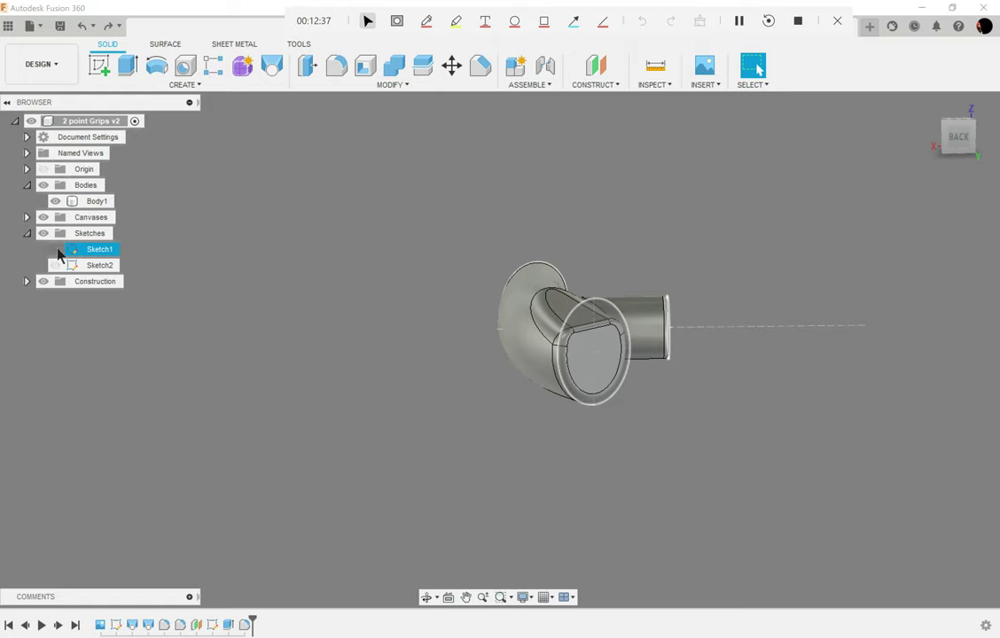
double_click(88, 251)
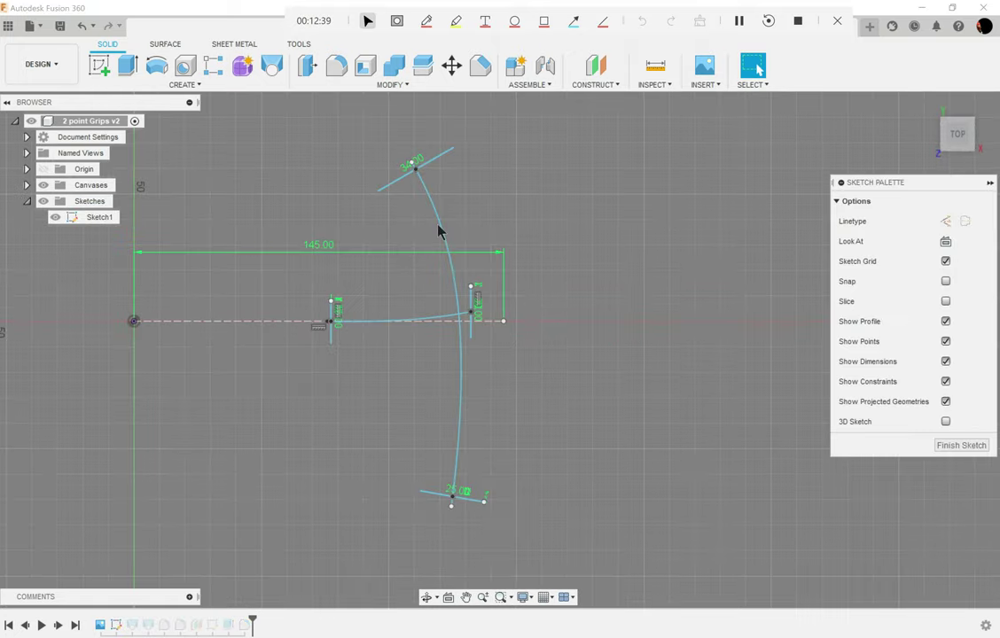
middle_click_drag(437, 223, 423, 182, "shift")
scroll(460, 248, "up", 6)
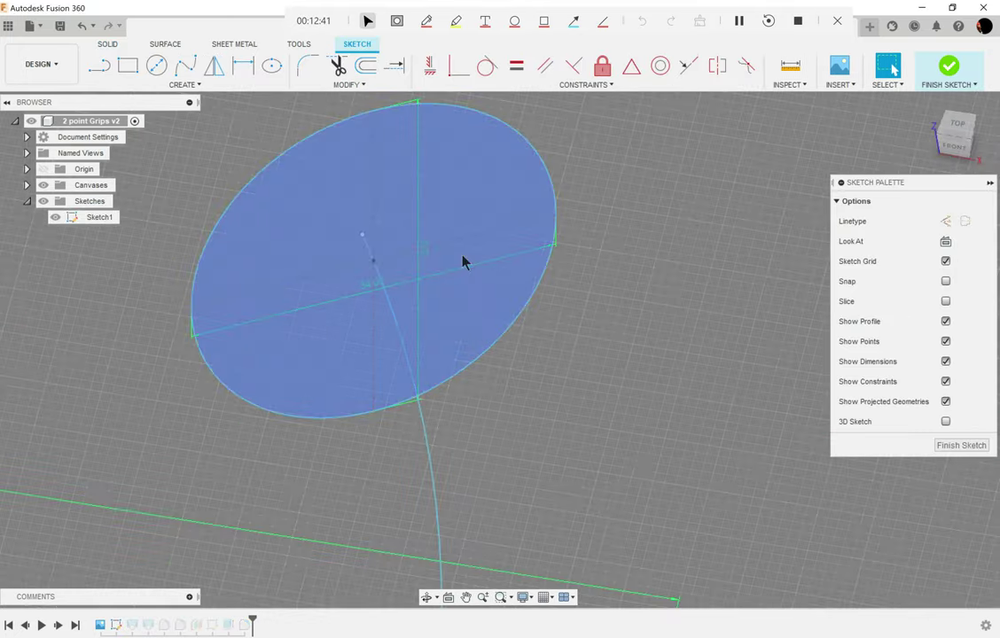
Step: Rotate the upper end ellipse -15 degrees about the Y axis with Move/Copy, pivoting on its centre, and finish the sketch
left_click(536, 158)
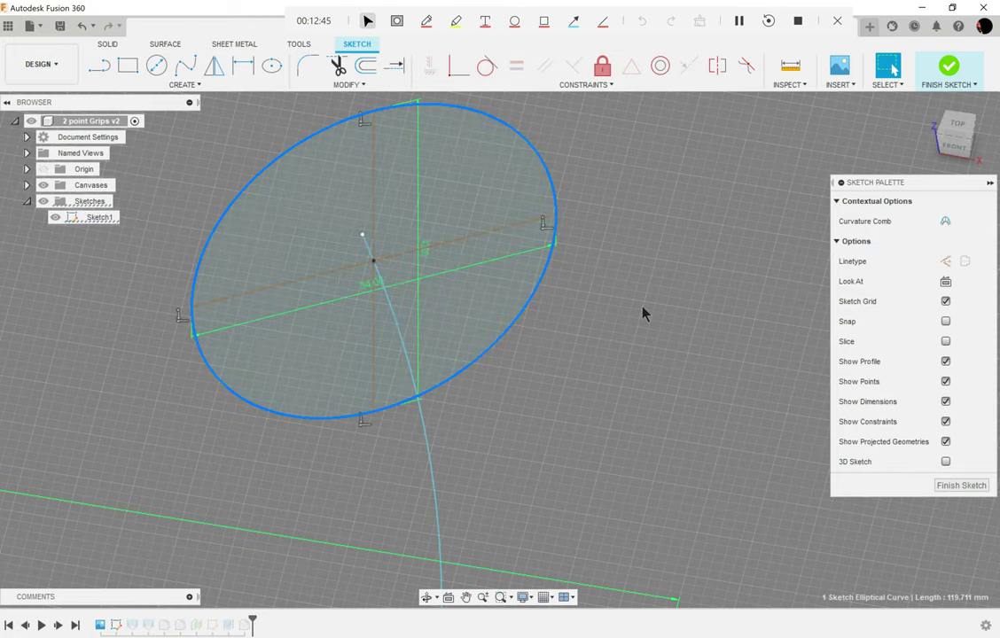
key("m")
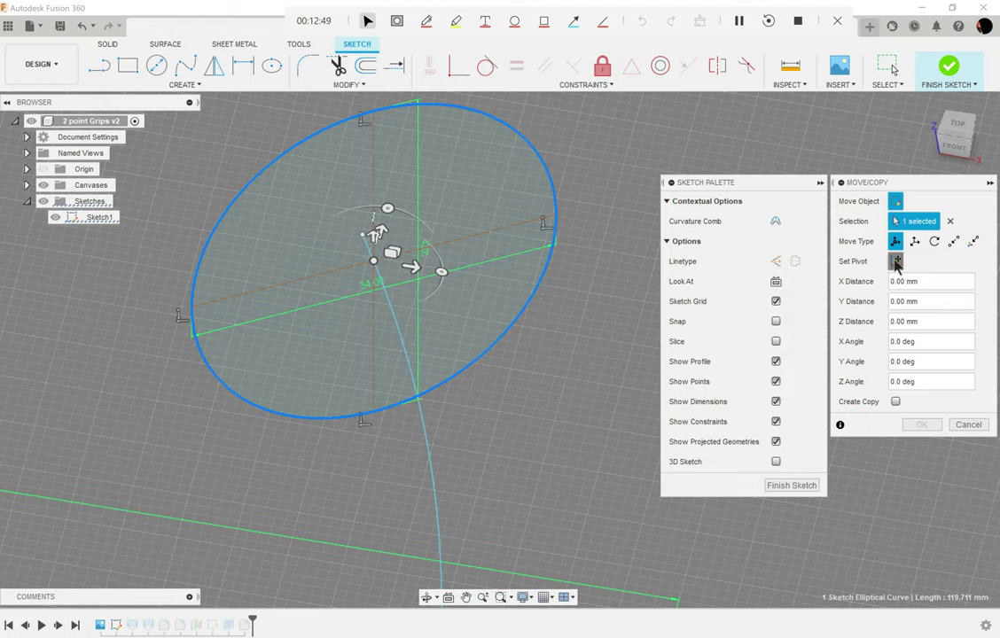
left_click(373, 263)
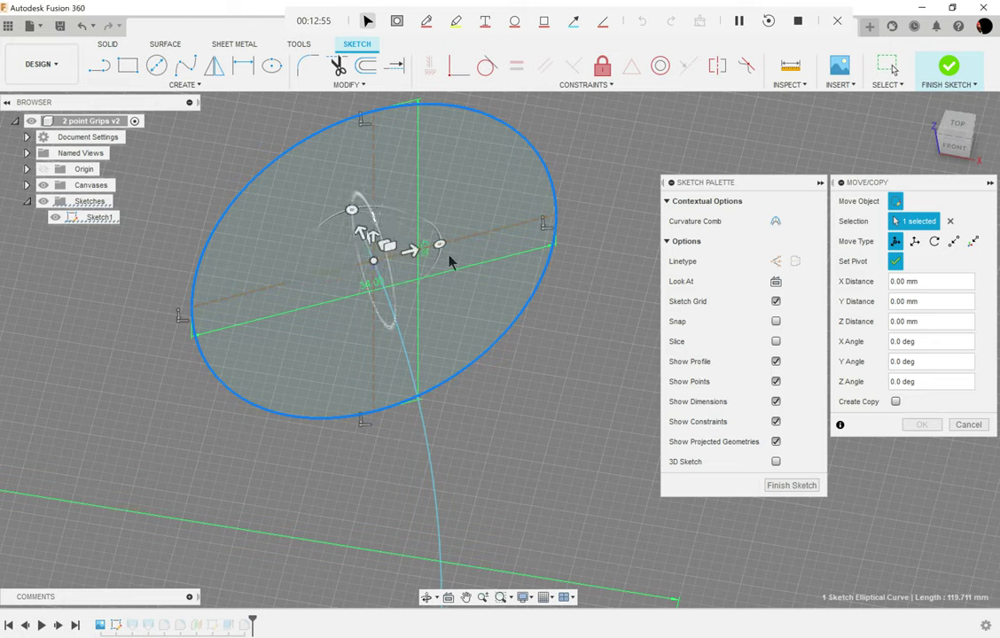
left_click(895, 261)
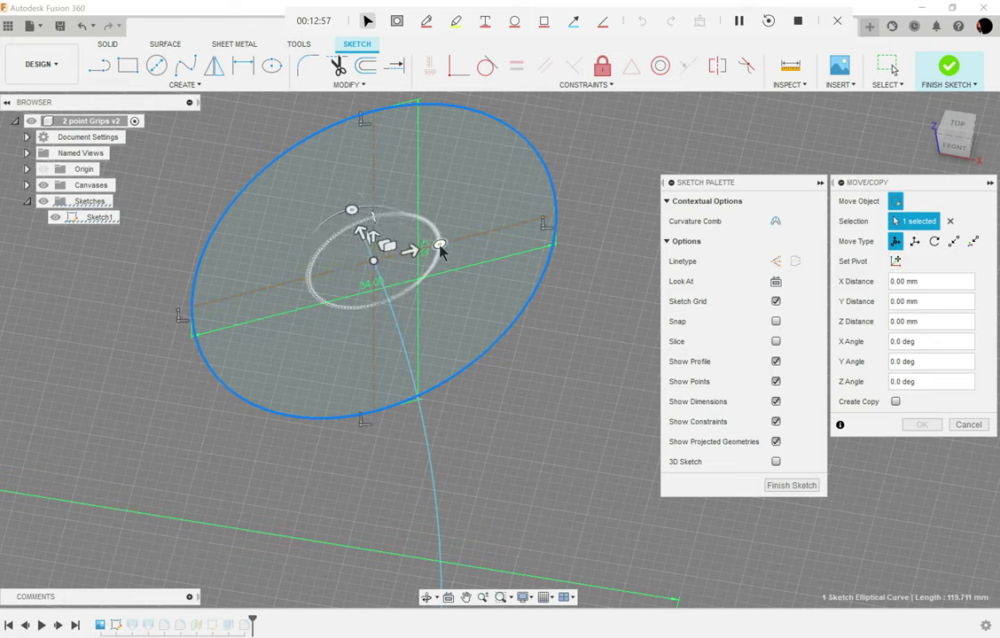
left_click_drag(439, 245, 433, 237)
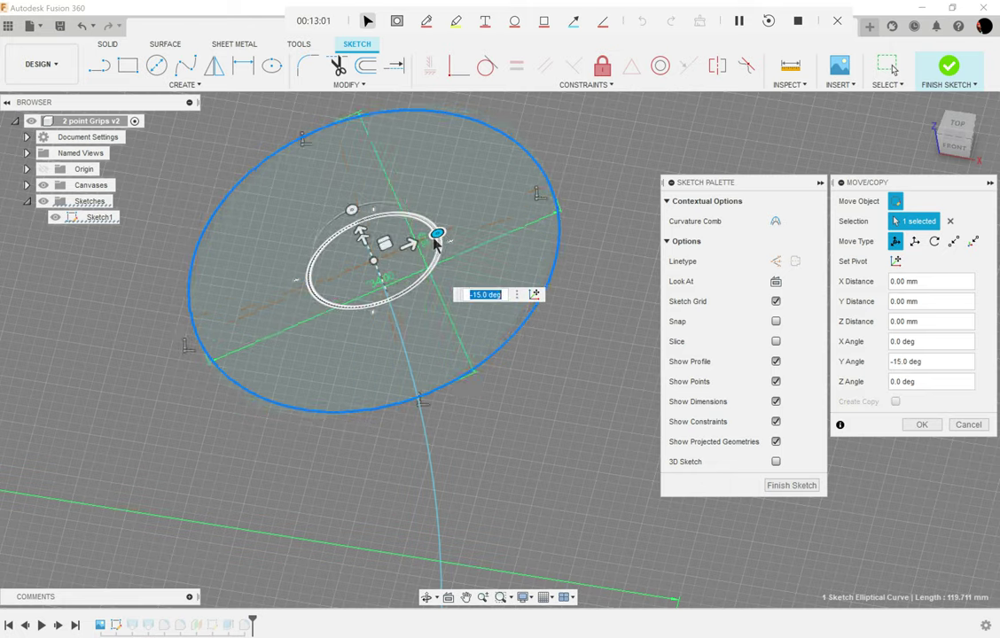
key("Return")
key("Escape")
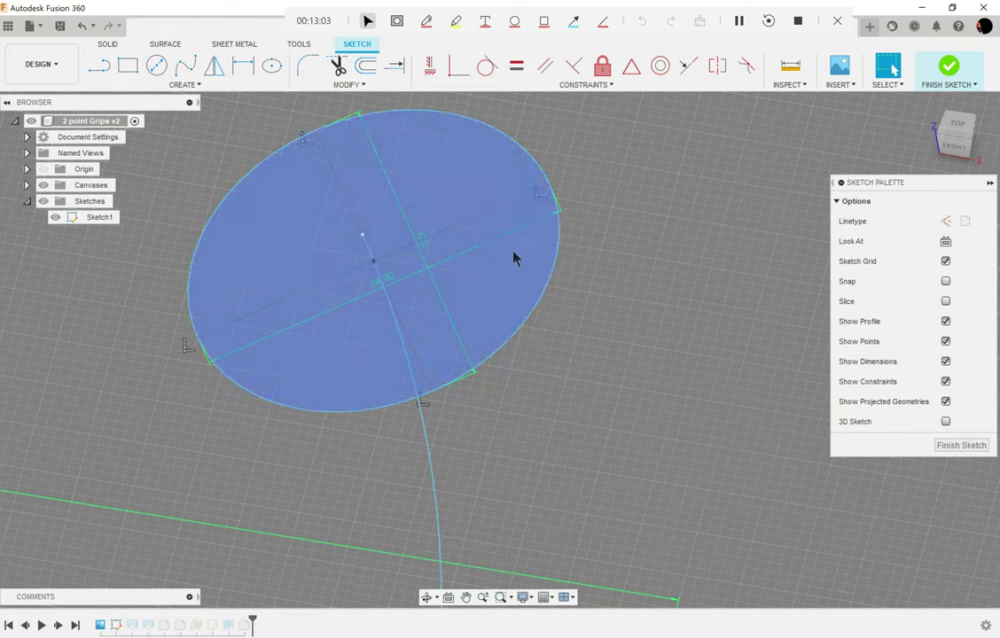
scroll(623, 349, "down", 4)
left_click(961, 446)
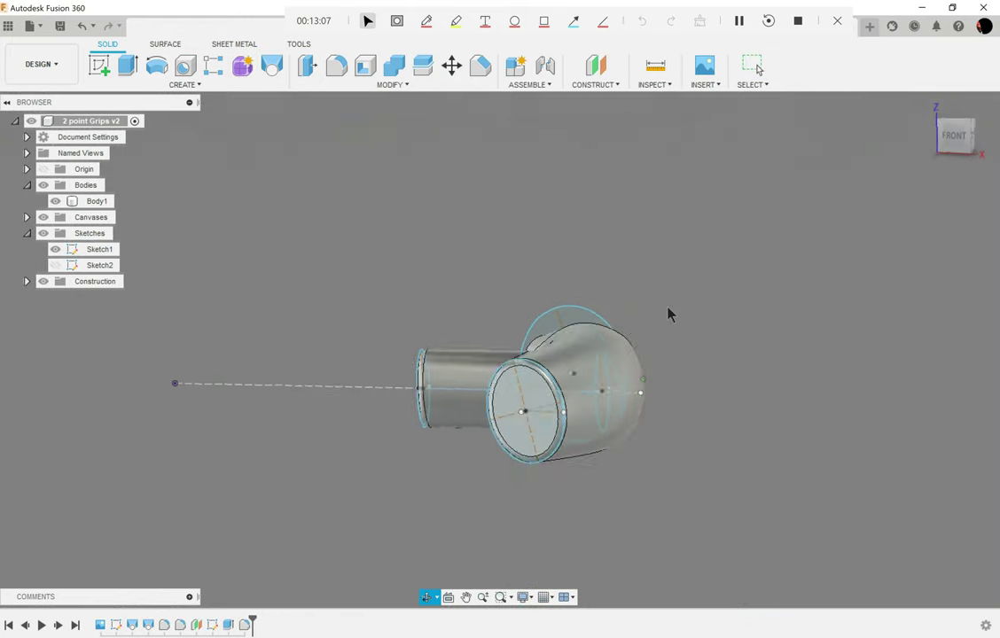
Step: Show the 20200502_105039 photo canvas and compare the rotated grip with it from above and from the front
mouse_move(669, 314)
middle_mouse_down("shift")
mouse_move(504, 275)
mouse_move(433, 279)
mouse_move(576, 288)
mouse_move(585, 277)
mouse_move(632, 423)
mouse_move(659, 330)
mouse_move(673, 431)
mouse_move(654, 328)
middle_mouse_up("shift")
scroll(654, 327, "down", 3)
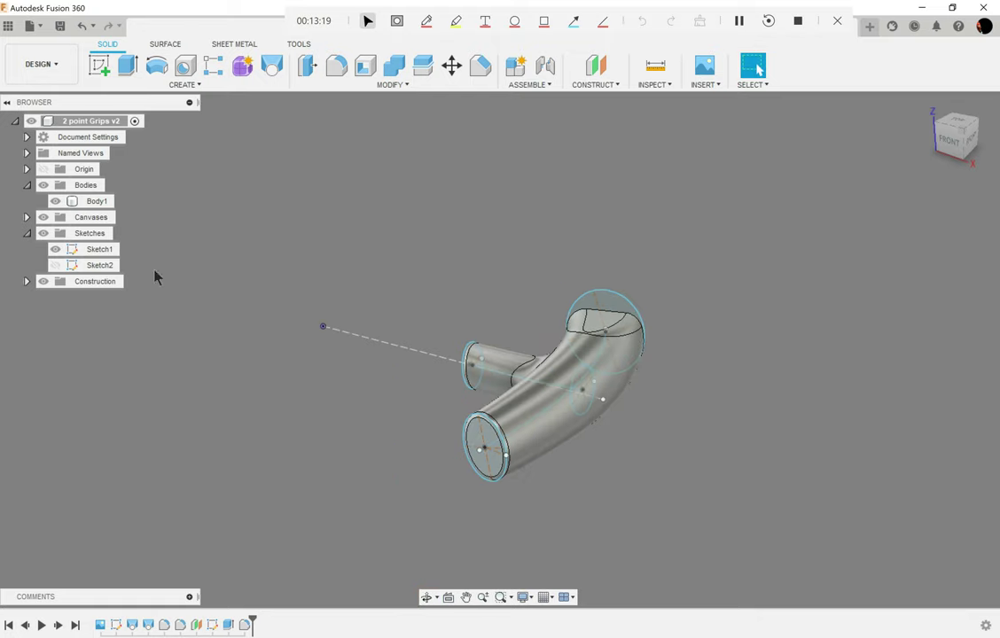
left_click(26, 217)
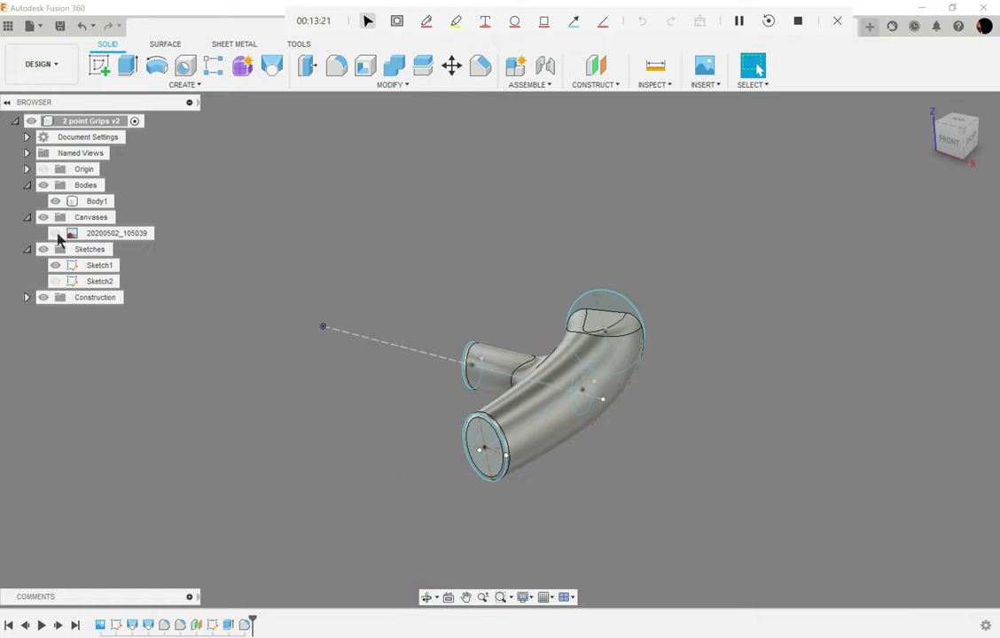
left_click(55, 233)
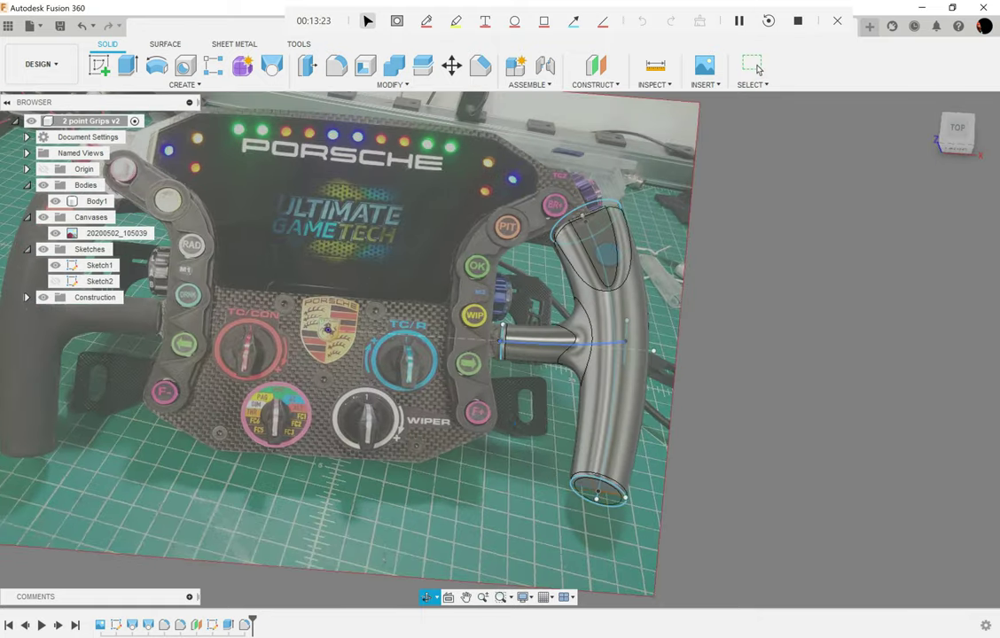
middle_click_drag(580, 398, 583, 326, "shift")
scroll(611, 296, "up", 5)
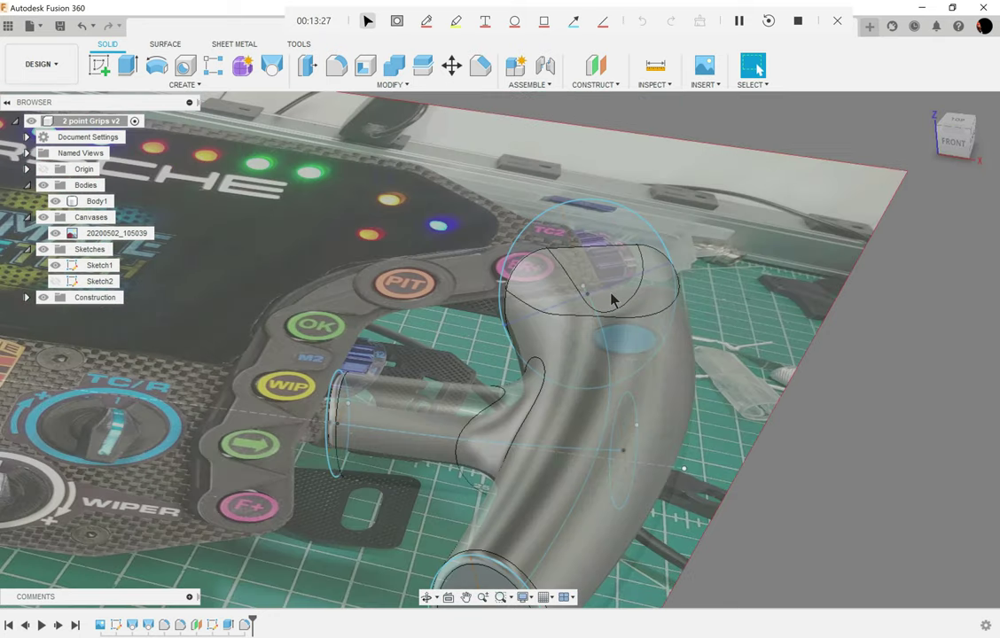
scroll(632, 290, "down", 5)
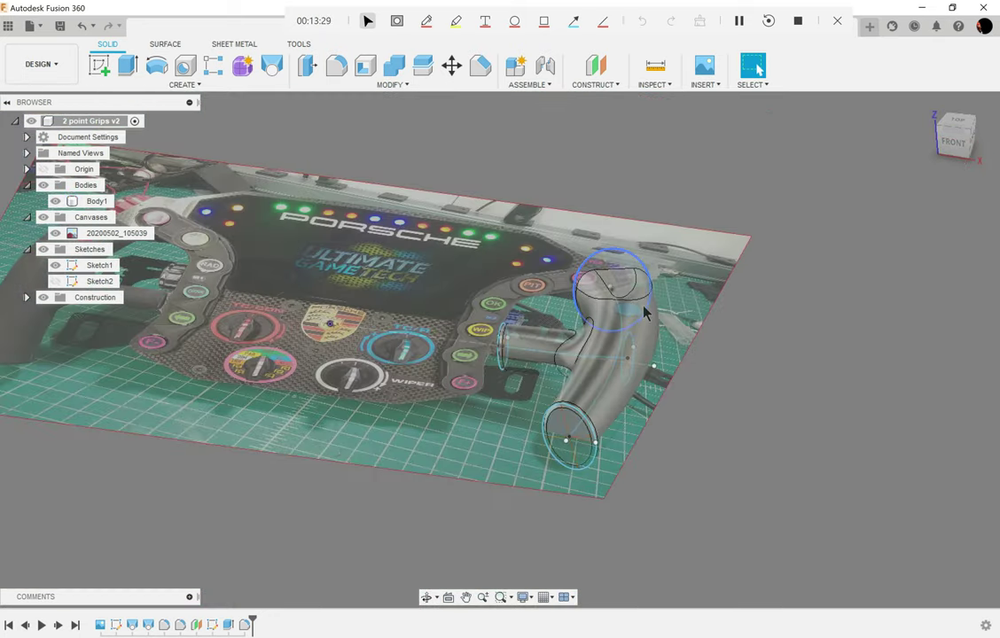
middle_click_drag(651, 328, 642, 375, "shift")
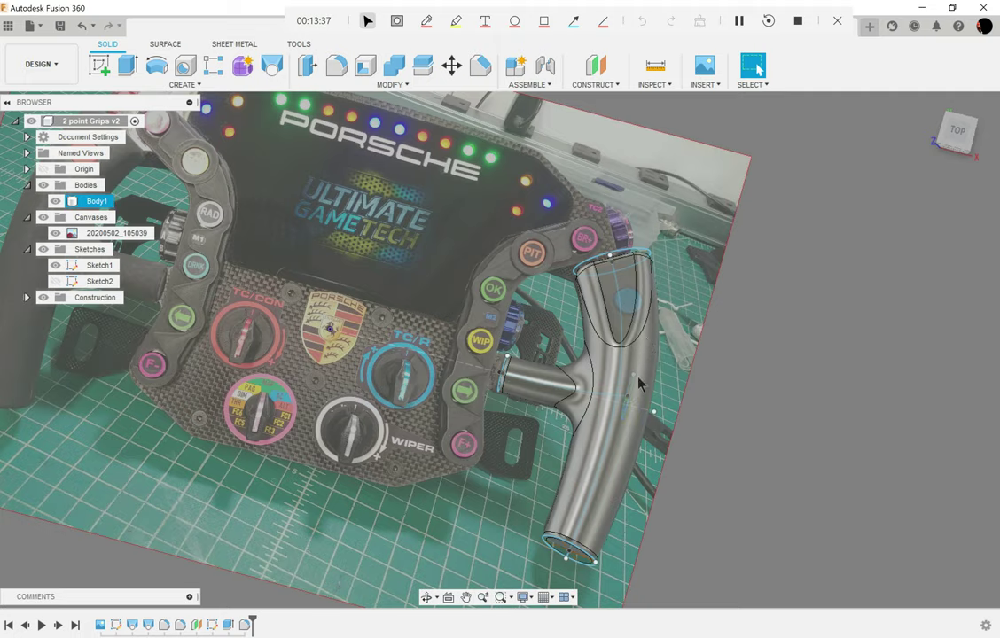
scroll(649, 340, "down", 3)
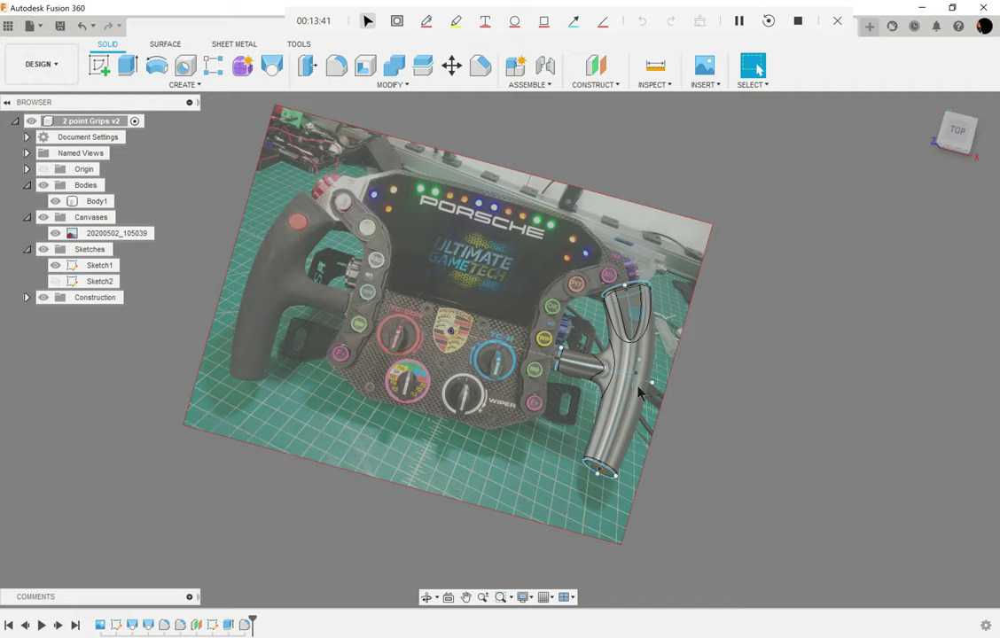
middle_click_drag(631, 381, 757, 69, "shift")
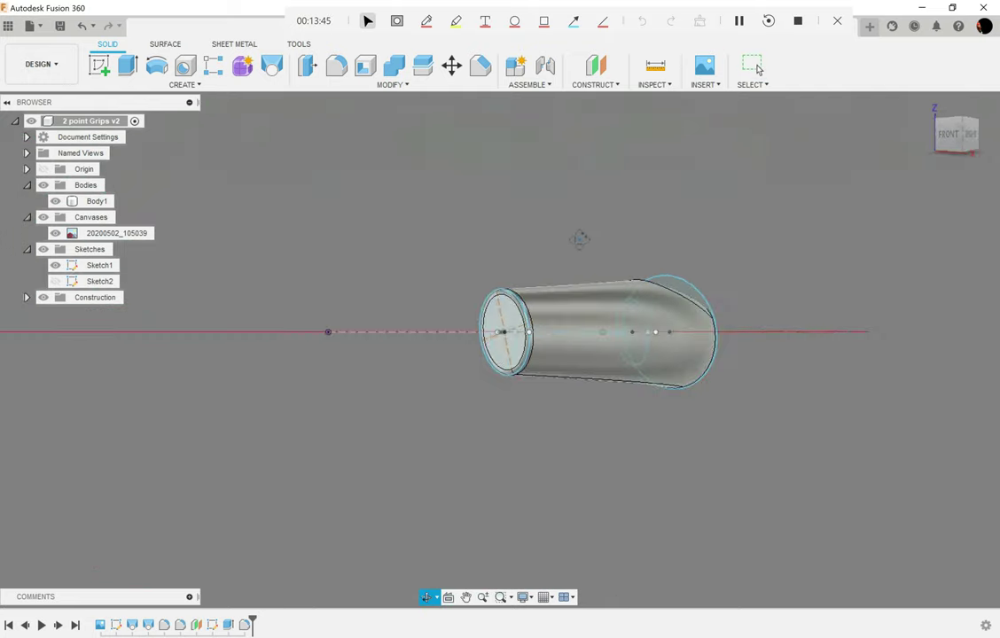